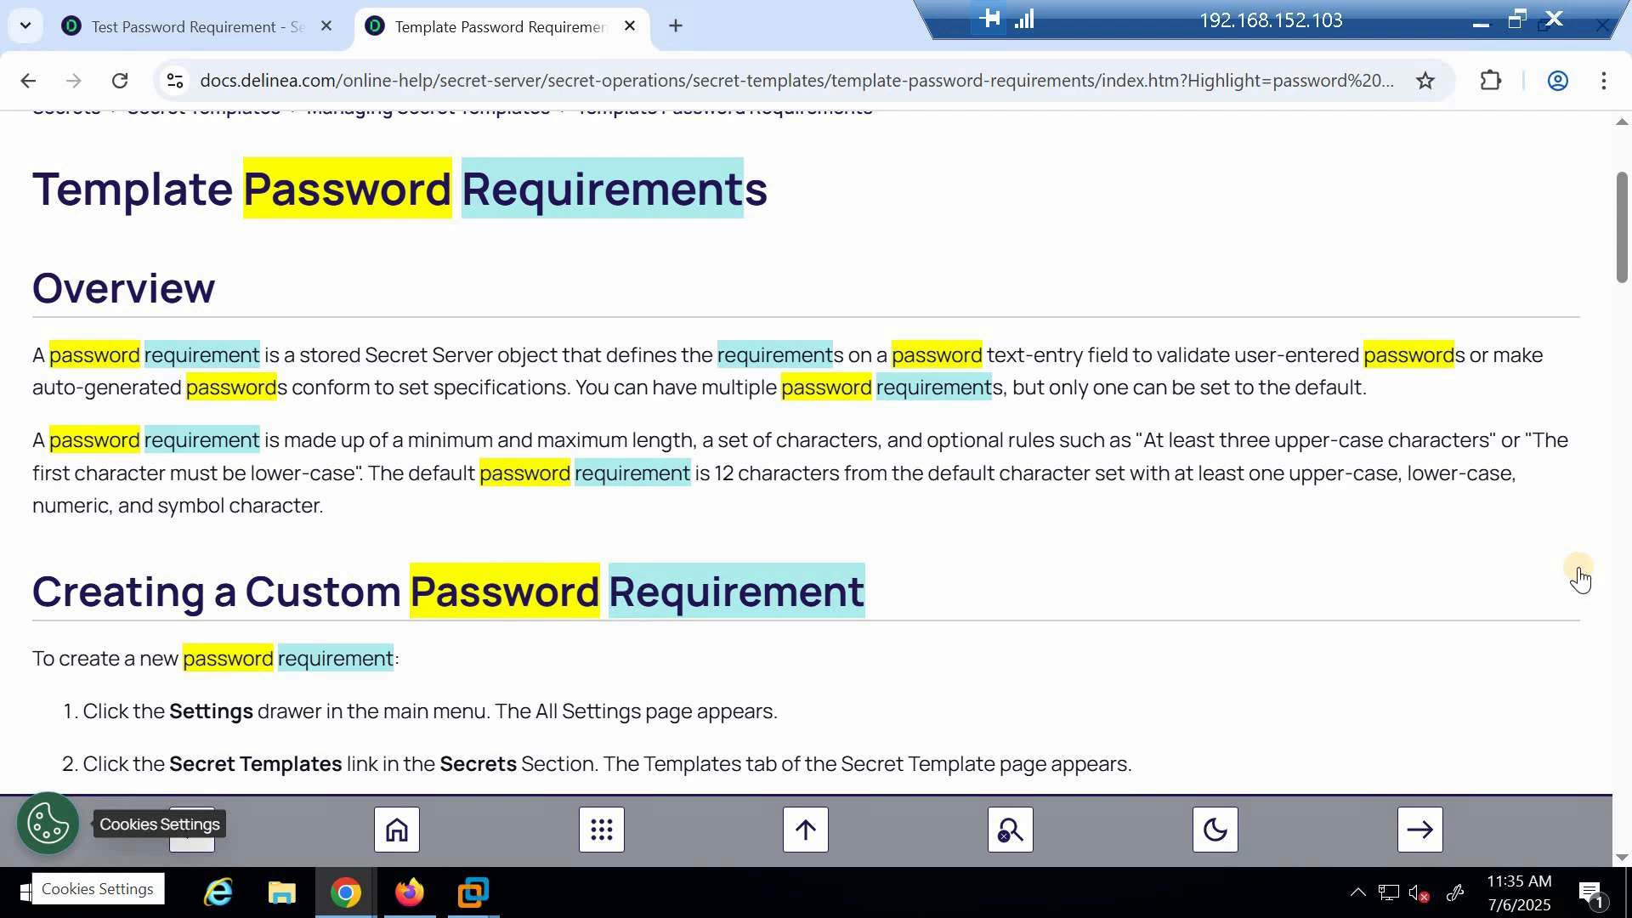
Read the documentation's steps for creating a custom password requirement, including the prevent username, spatial, sequential and dictionary options
scroll(364, 421, "down", 3)
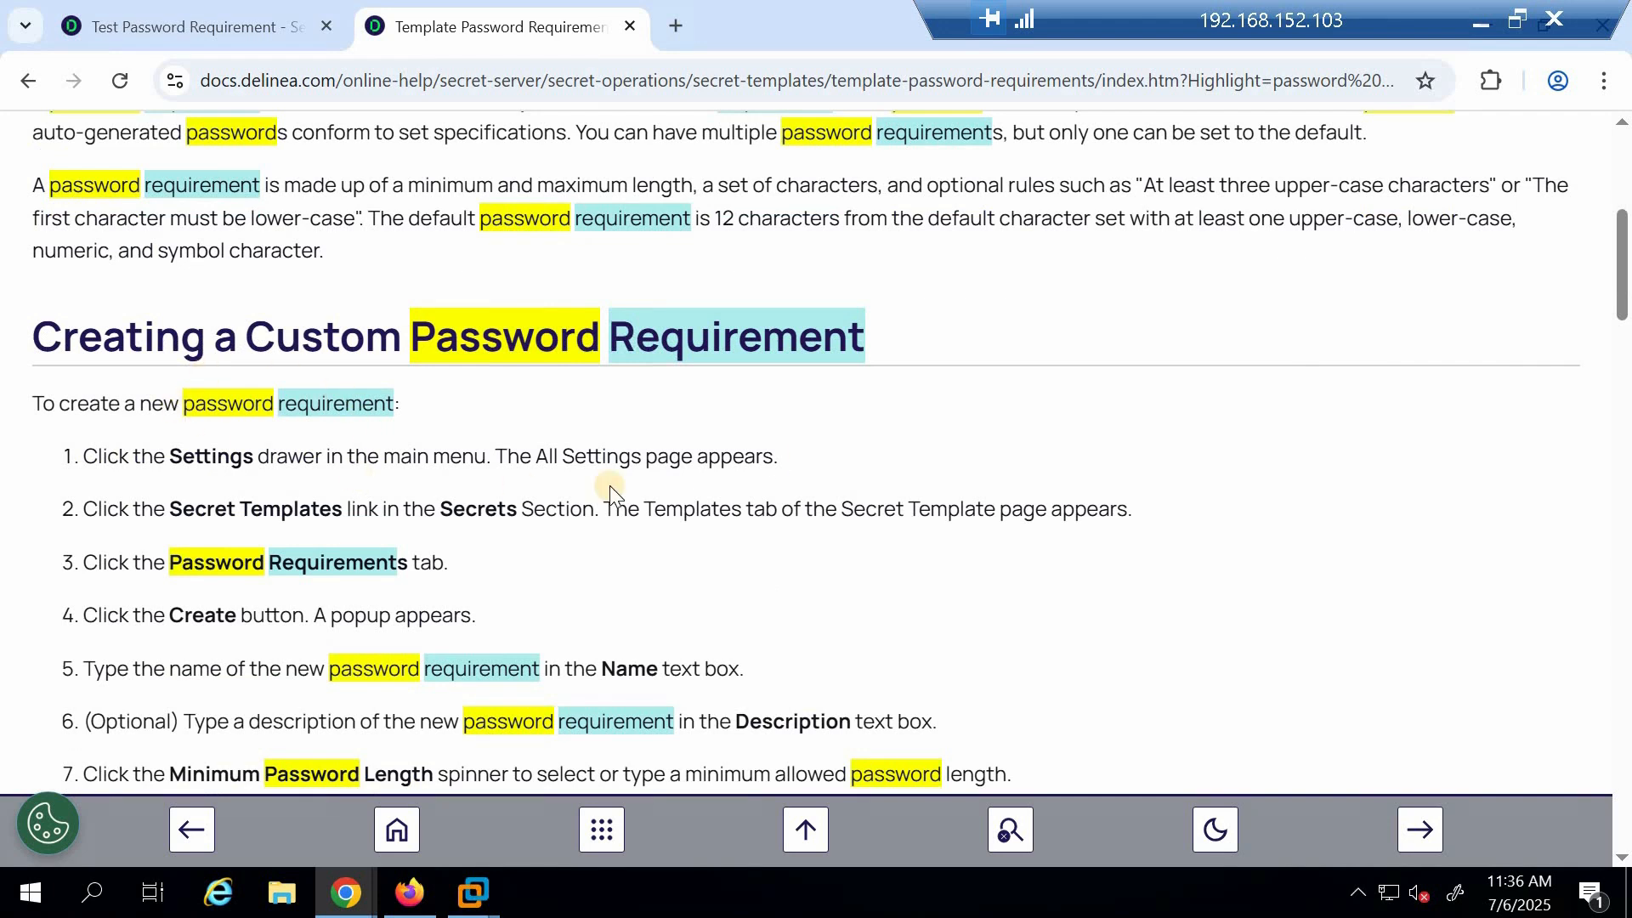
scroll(692, 519, "down", 6)
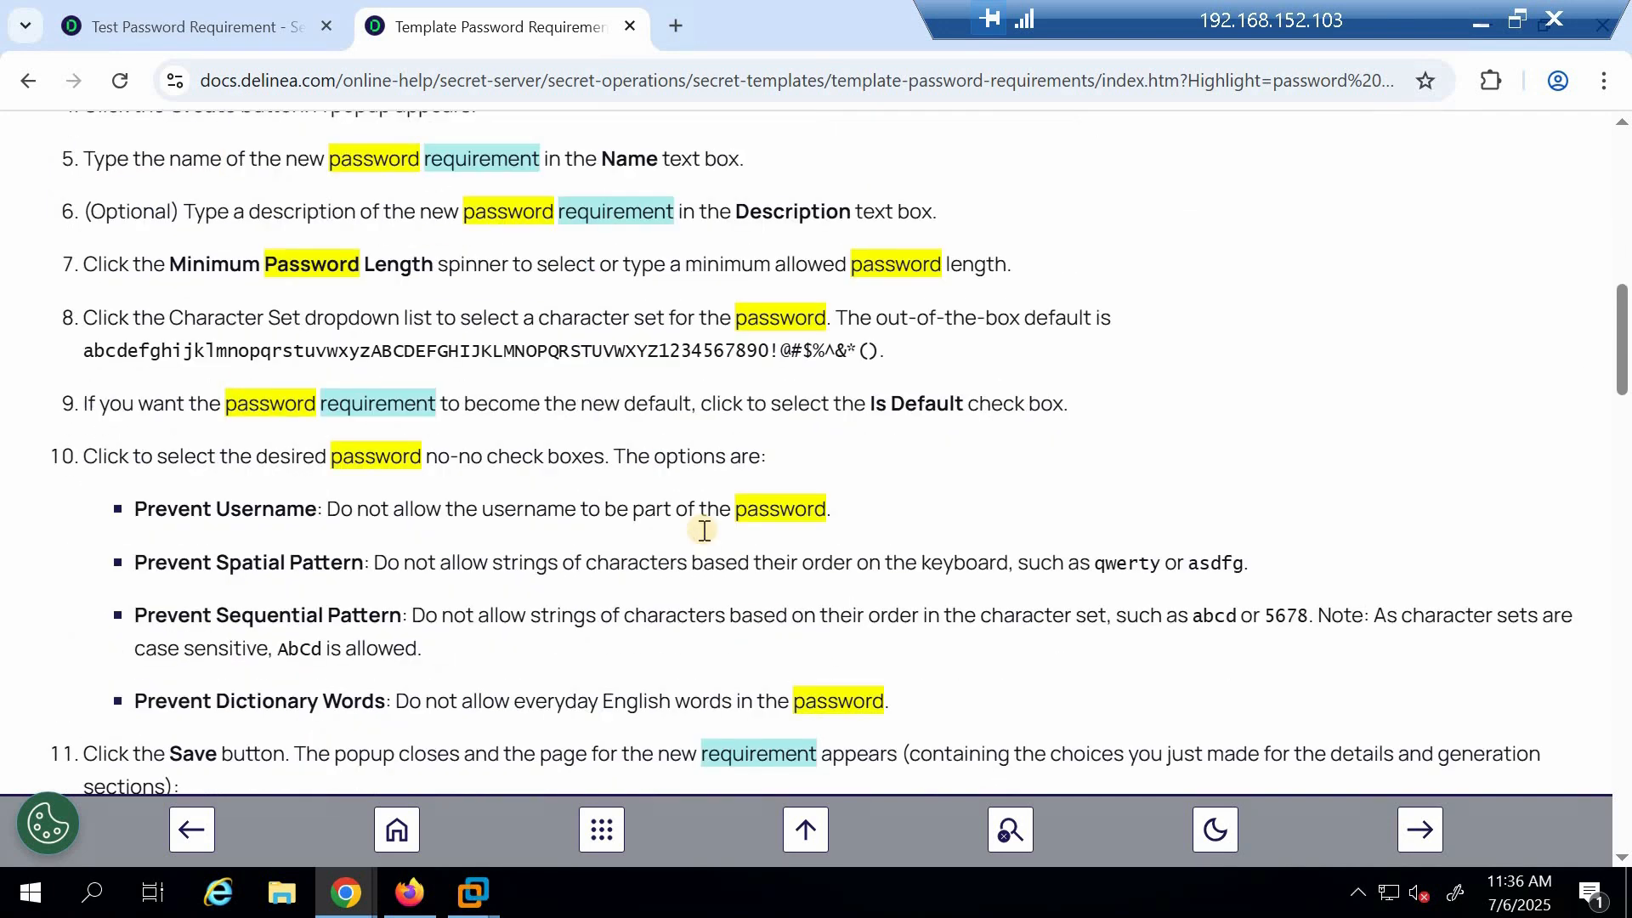
scroll(702, 535, "down", 5)
scroll(703, 536, "up", 2)
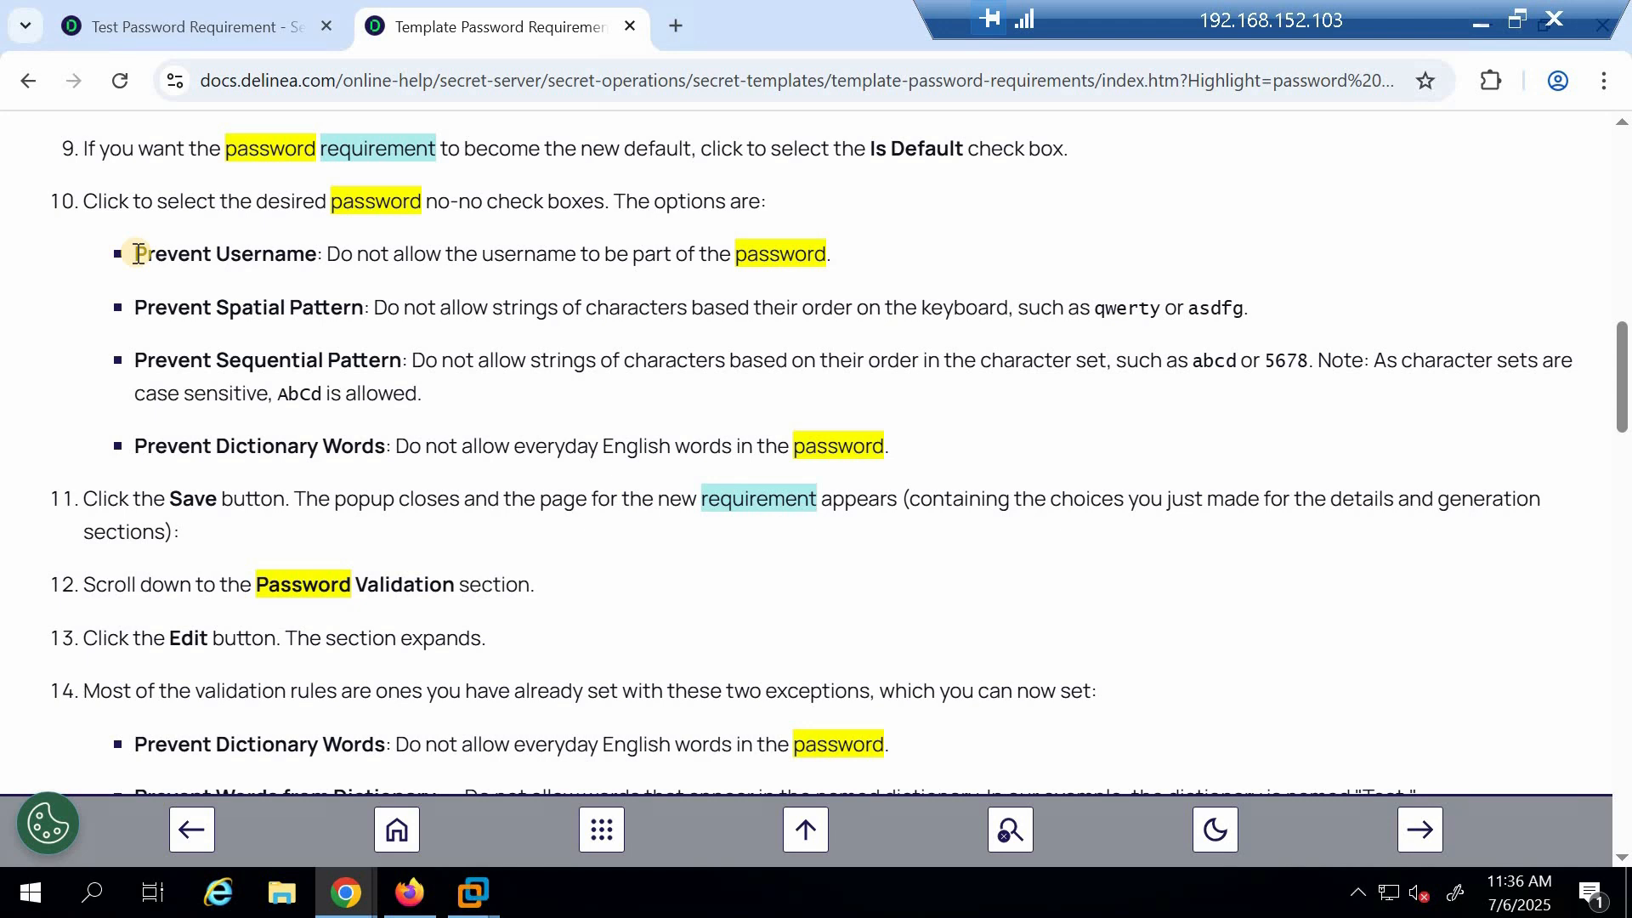
left_click_drag(138, 255, 323, 257)
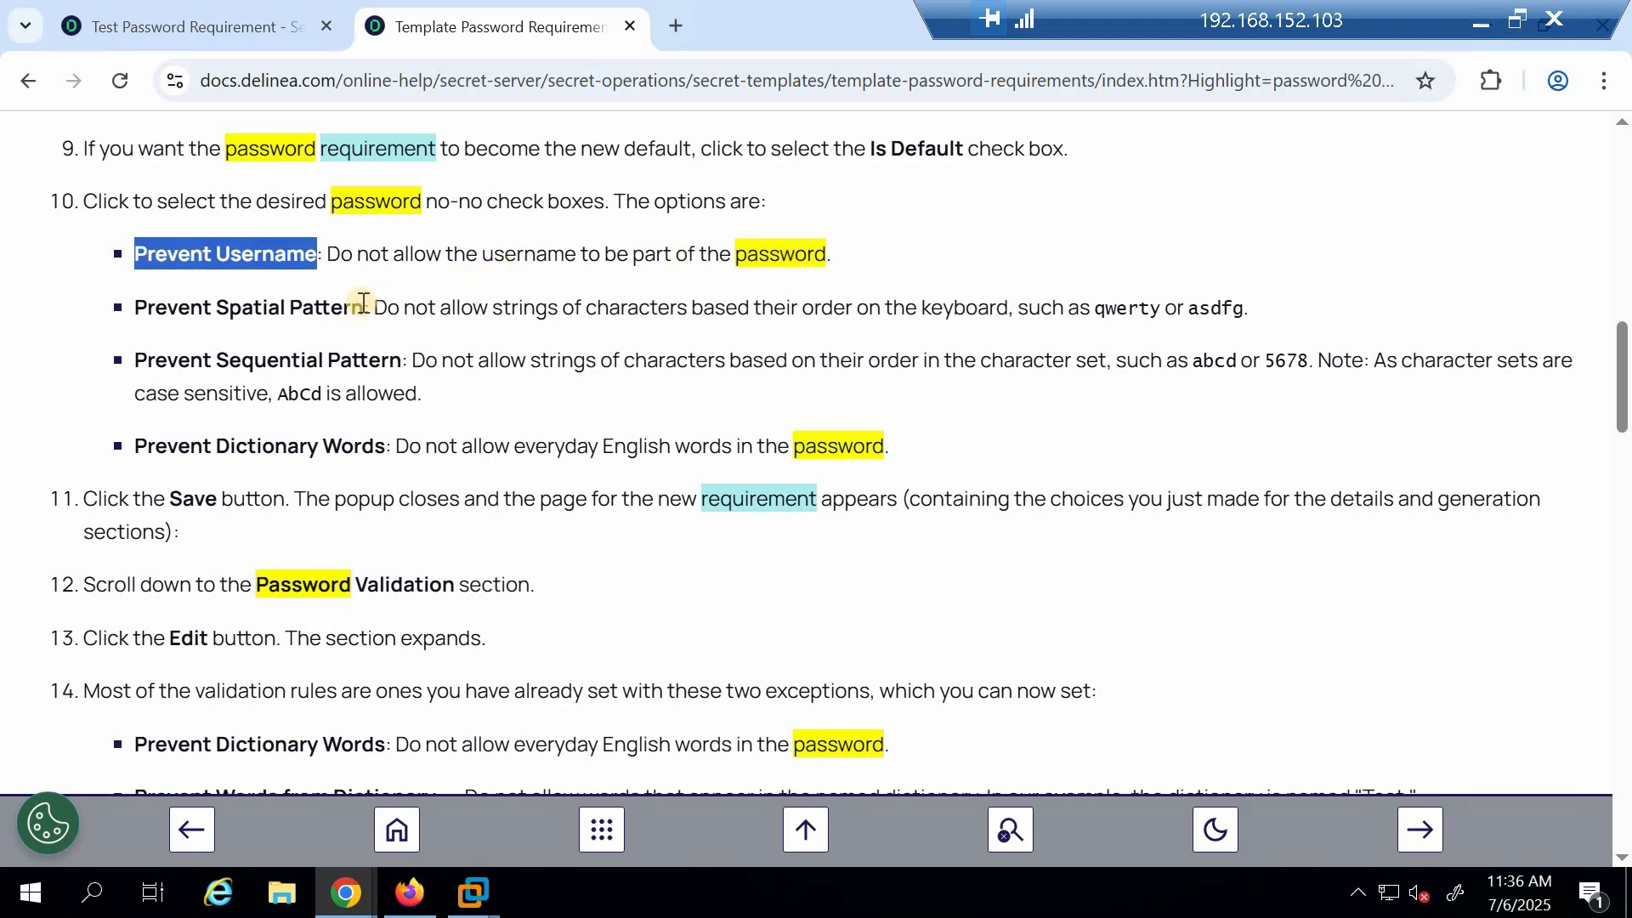
left_click_drag(133, 310, 367, 312)
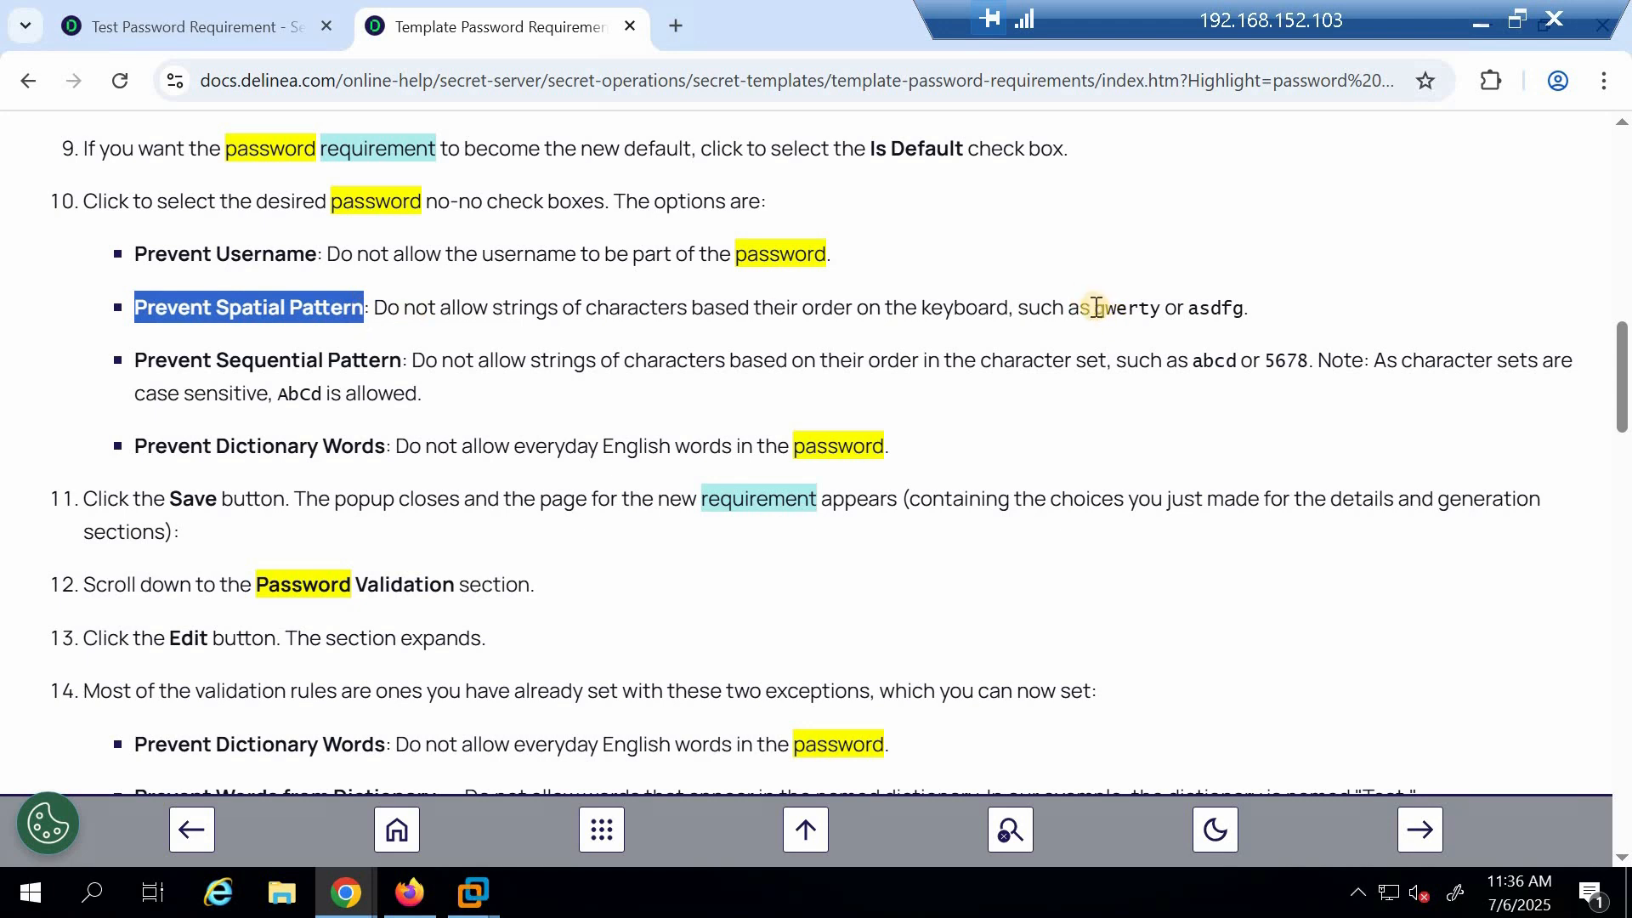
left_click_drag(1096, 308, 1147, 316)
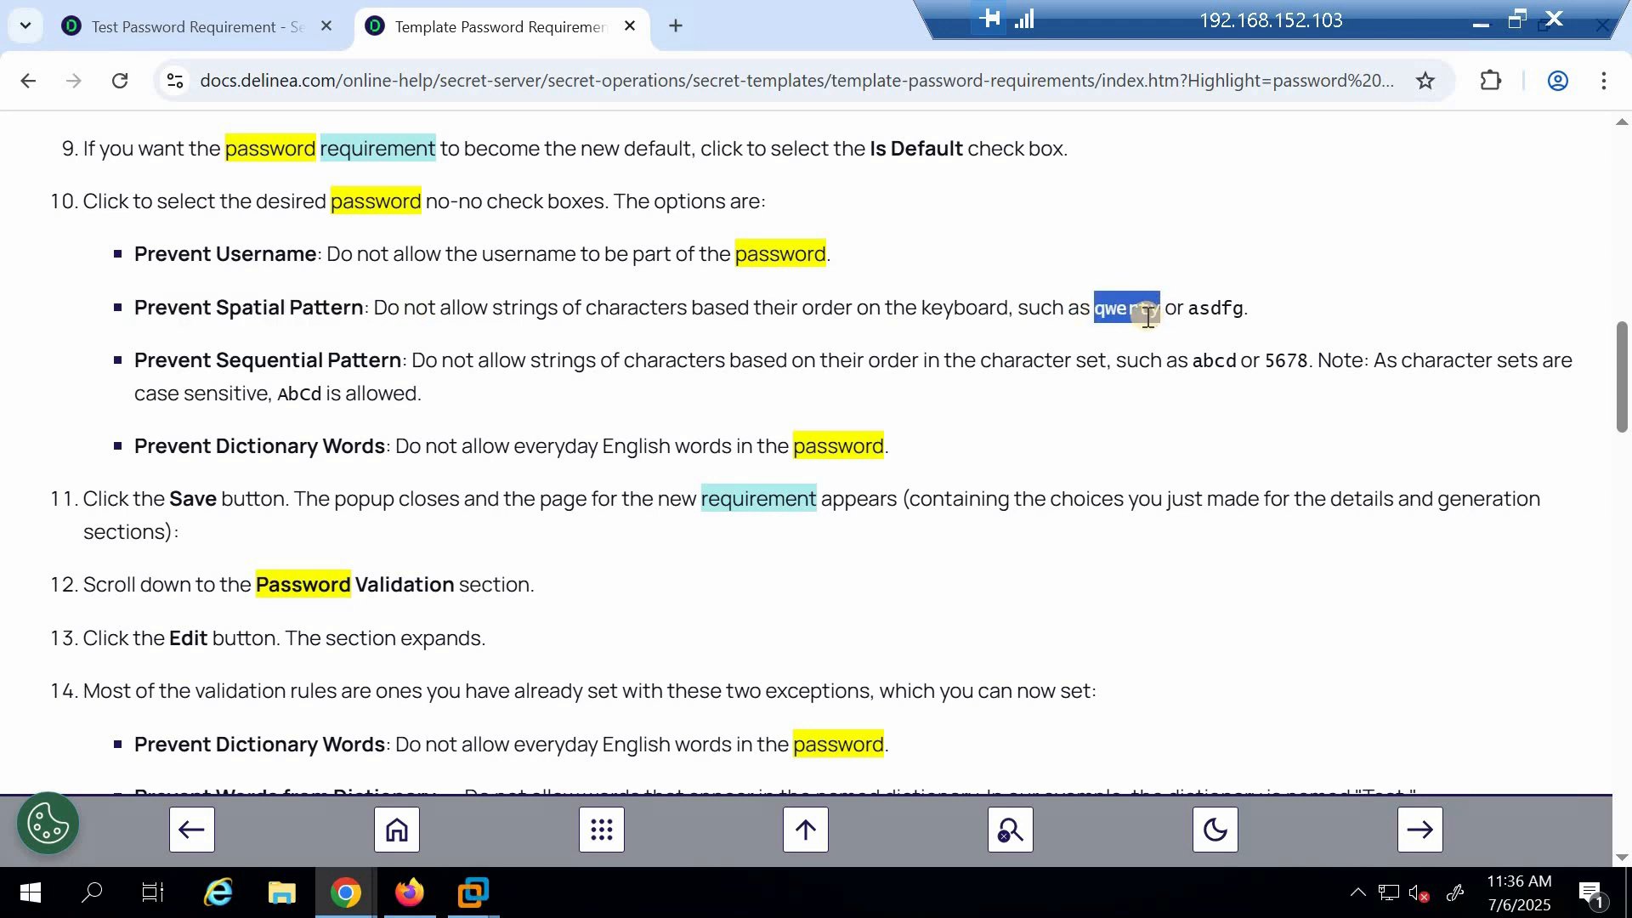
left_click_drag(1188, 310, 1298, 319)
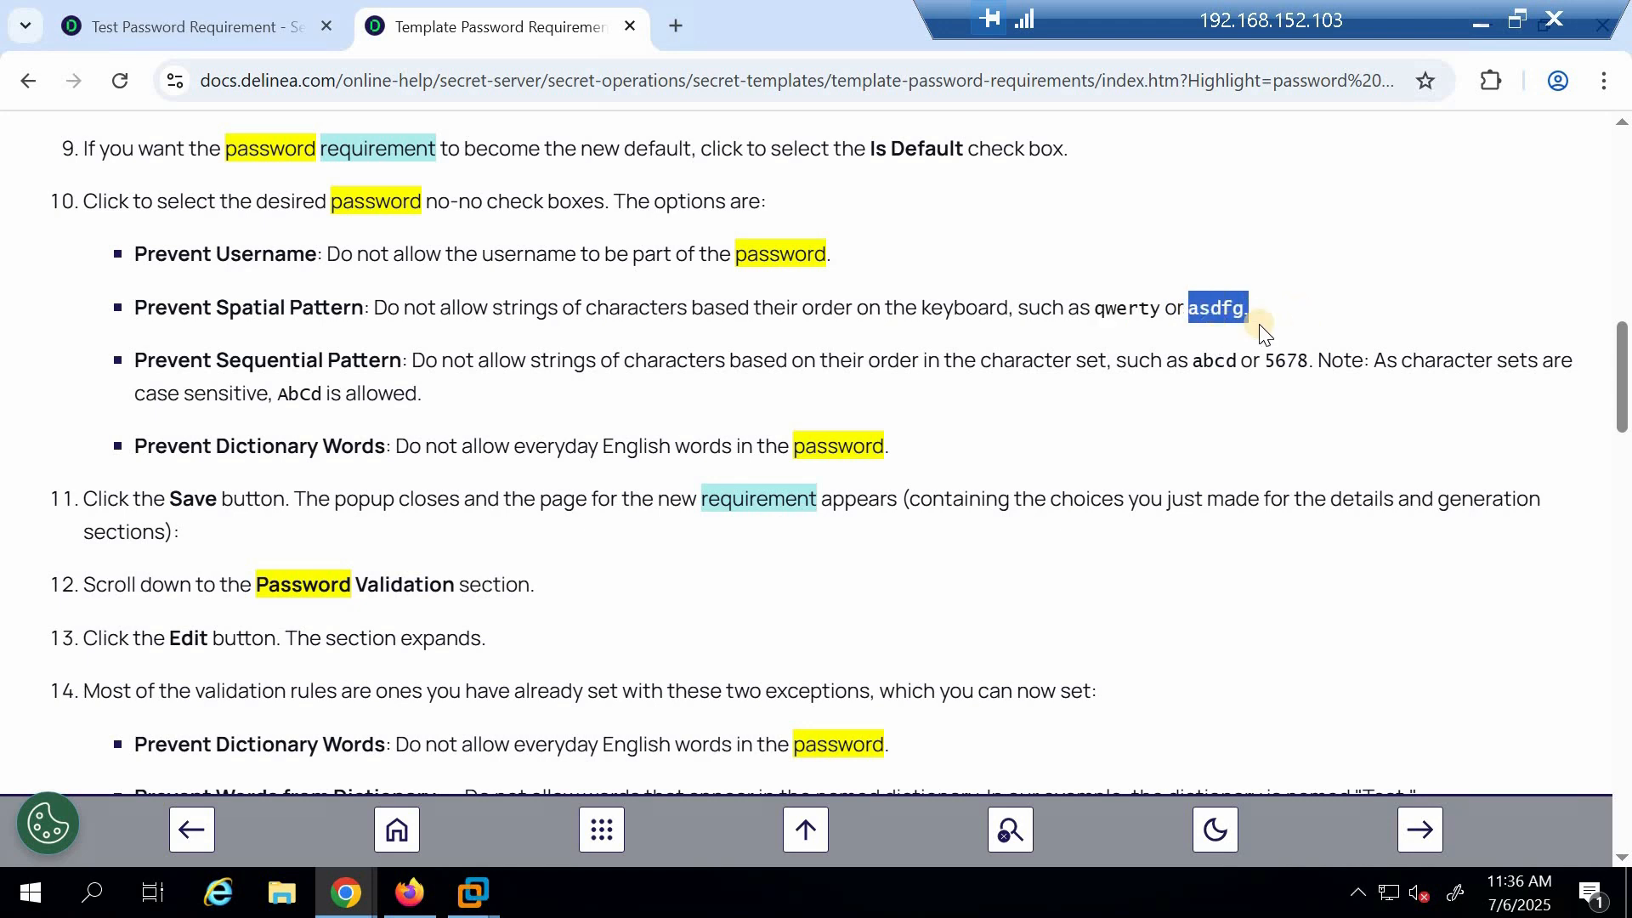
left_click_drag(220, 359, 389, 360)
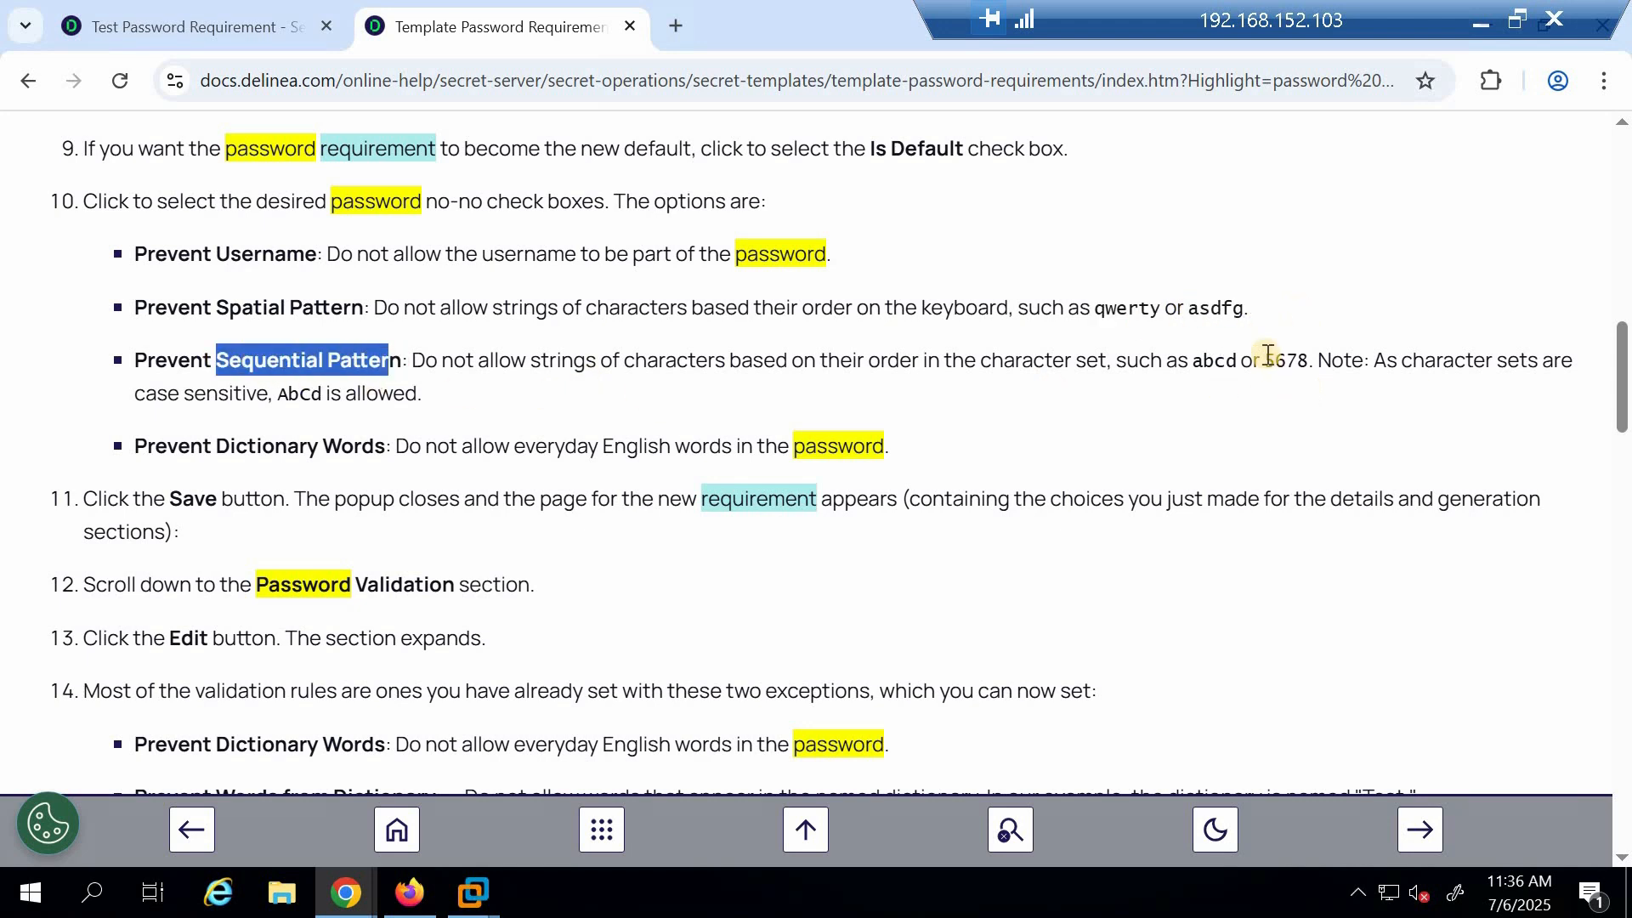
left_click_drag(1265, 361, 1313, 360)
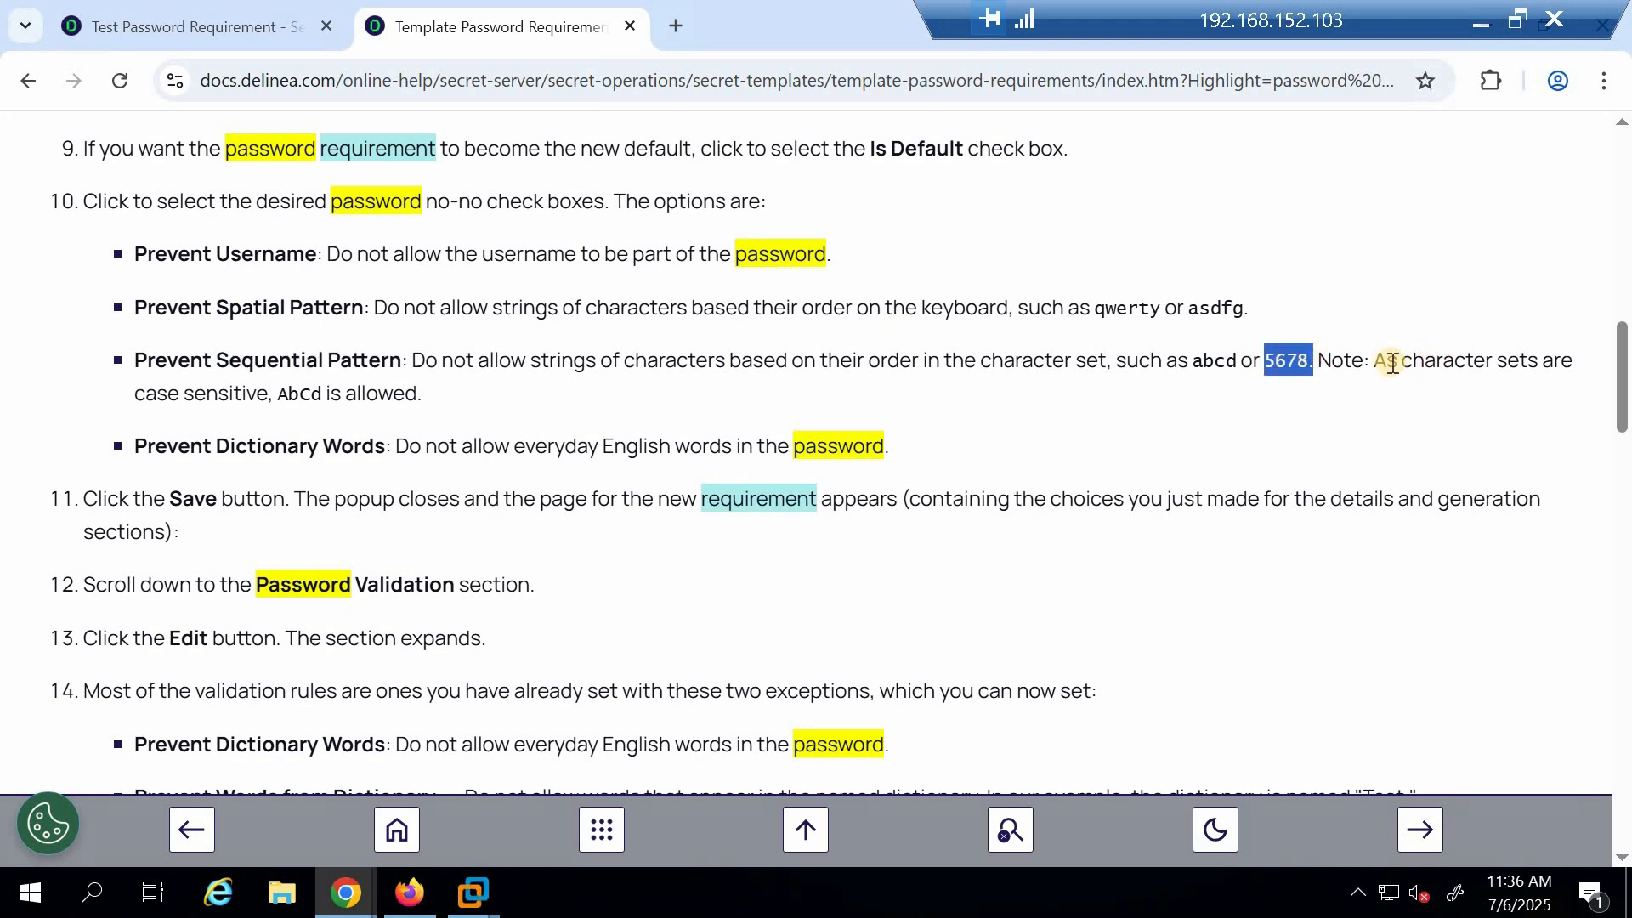
double_click(289, 394)
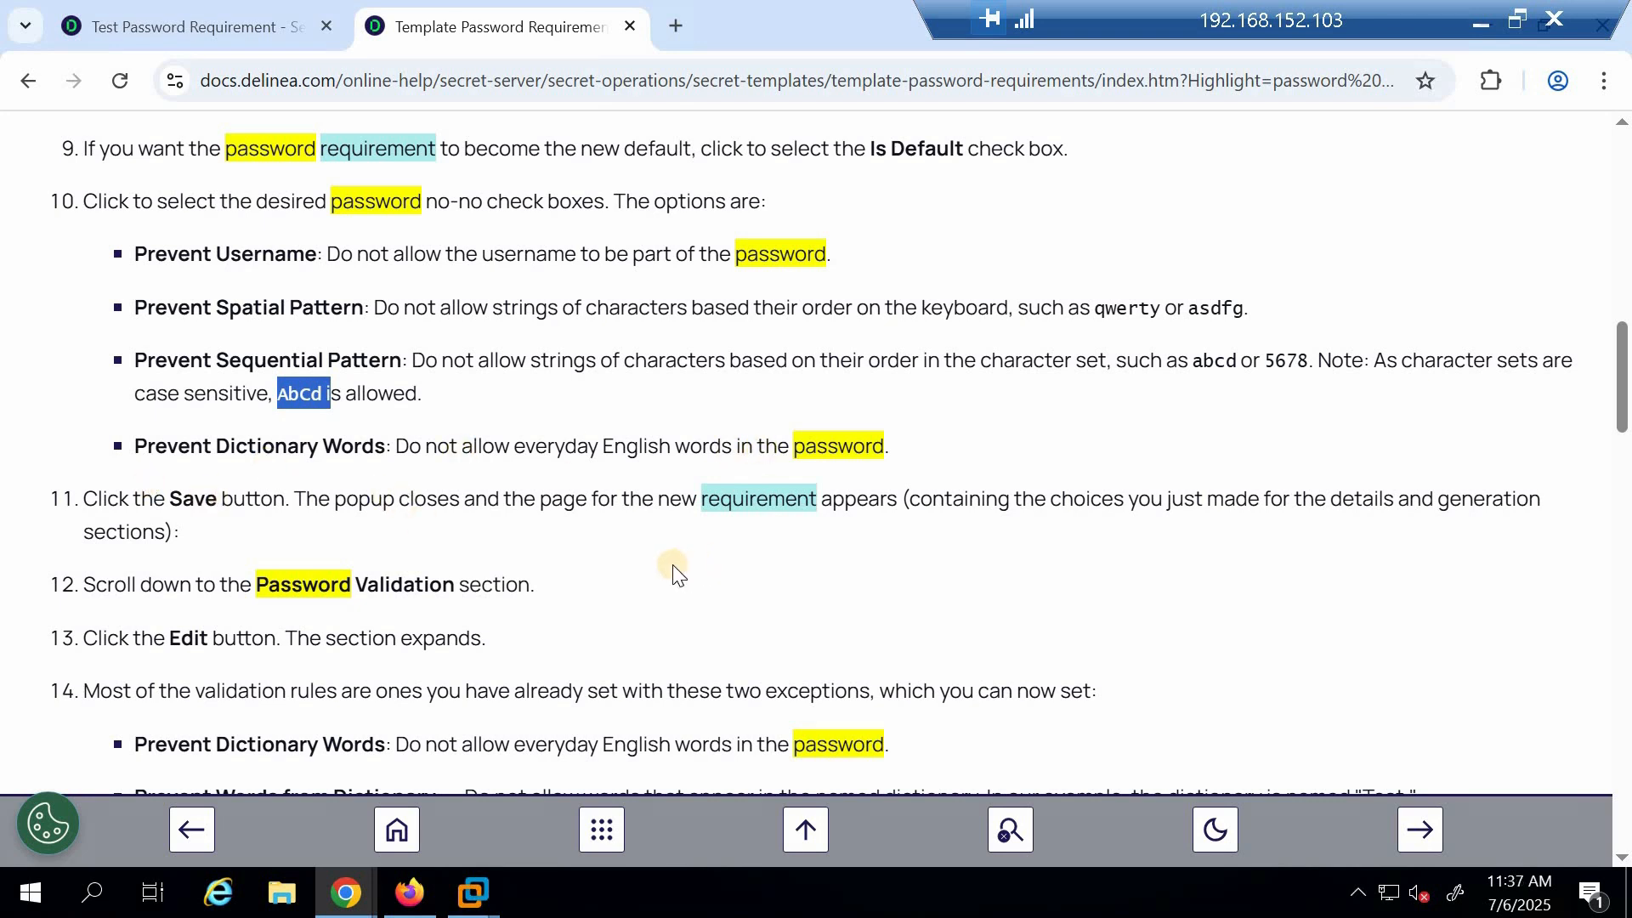
Read the remaining documentation on validation sections, character count rules, rule strength and assigning requirements to a secret template
scroll(671, 569, "down", 3)
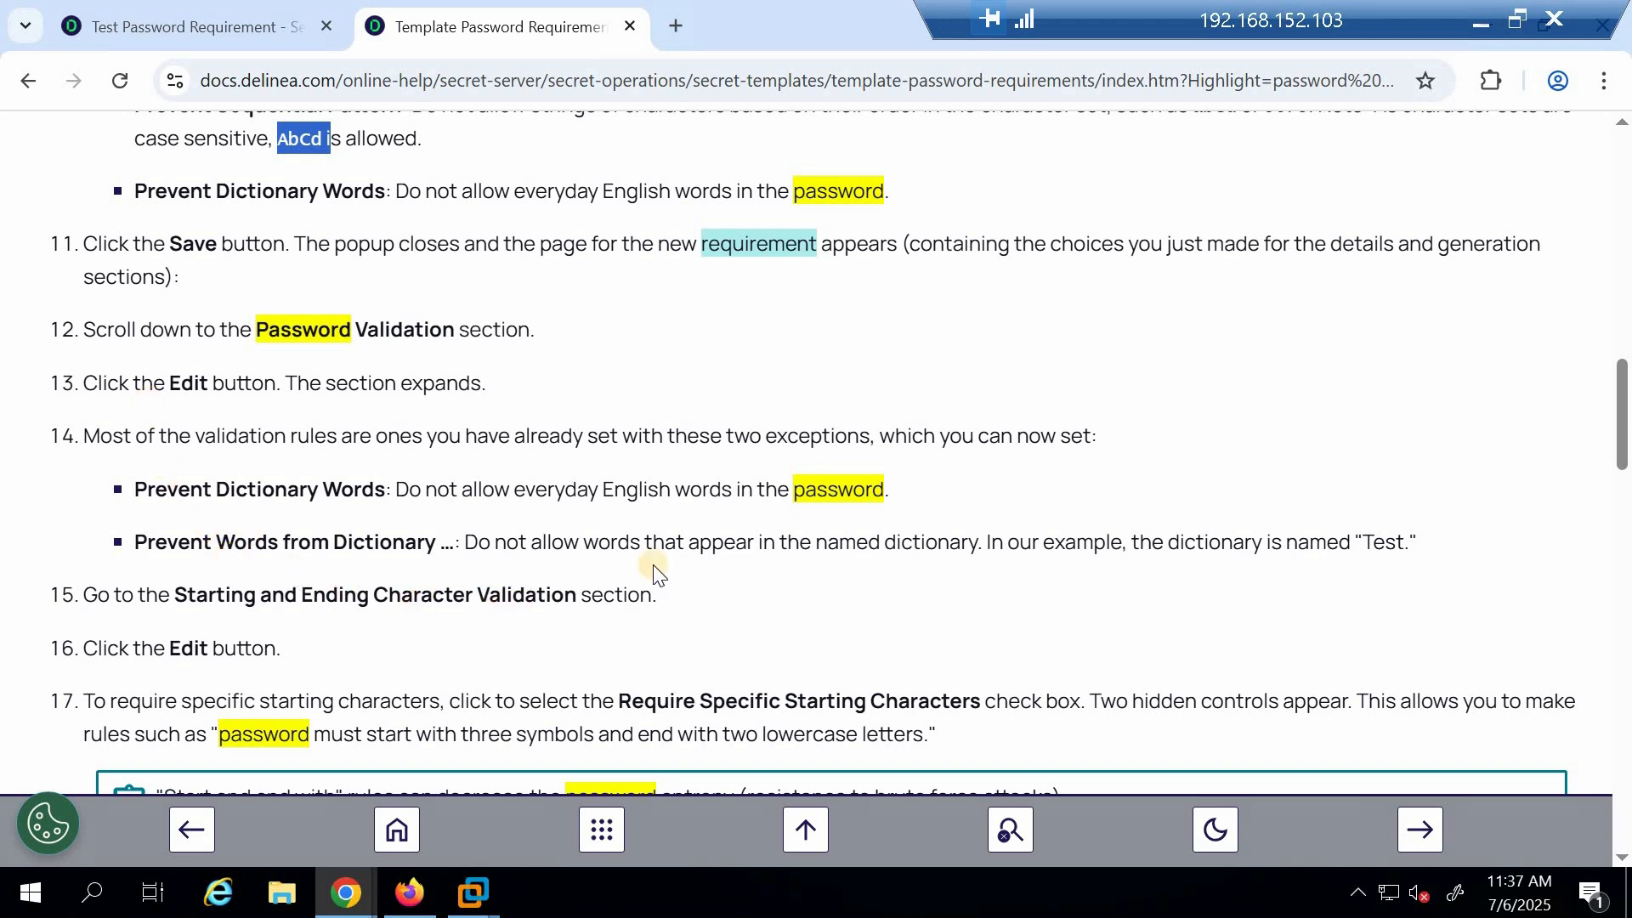
scroll(675, 558, "down", 3)
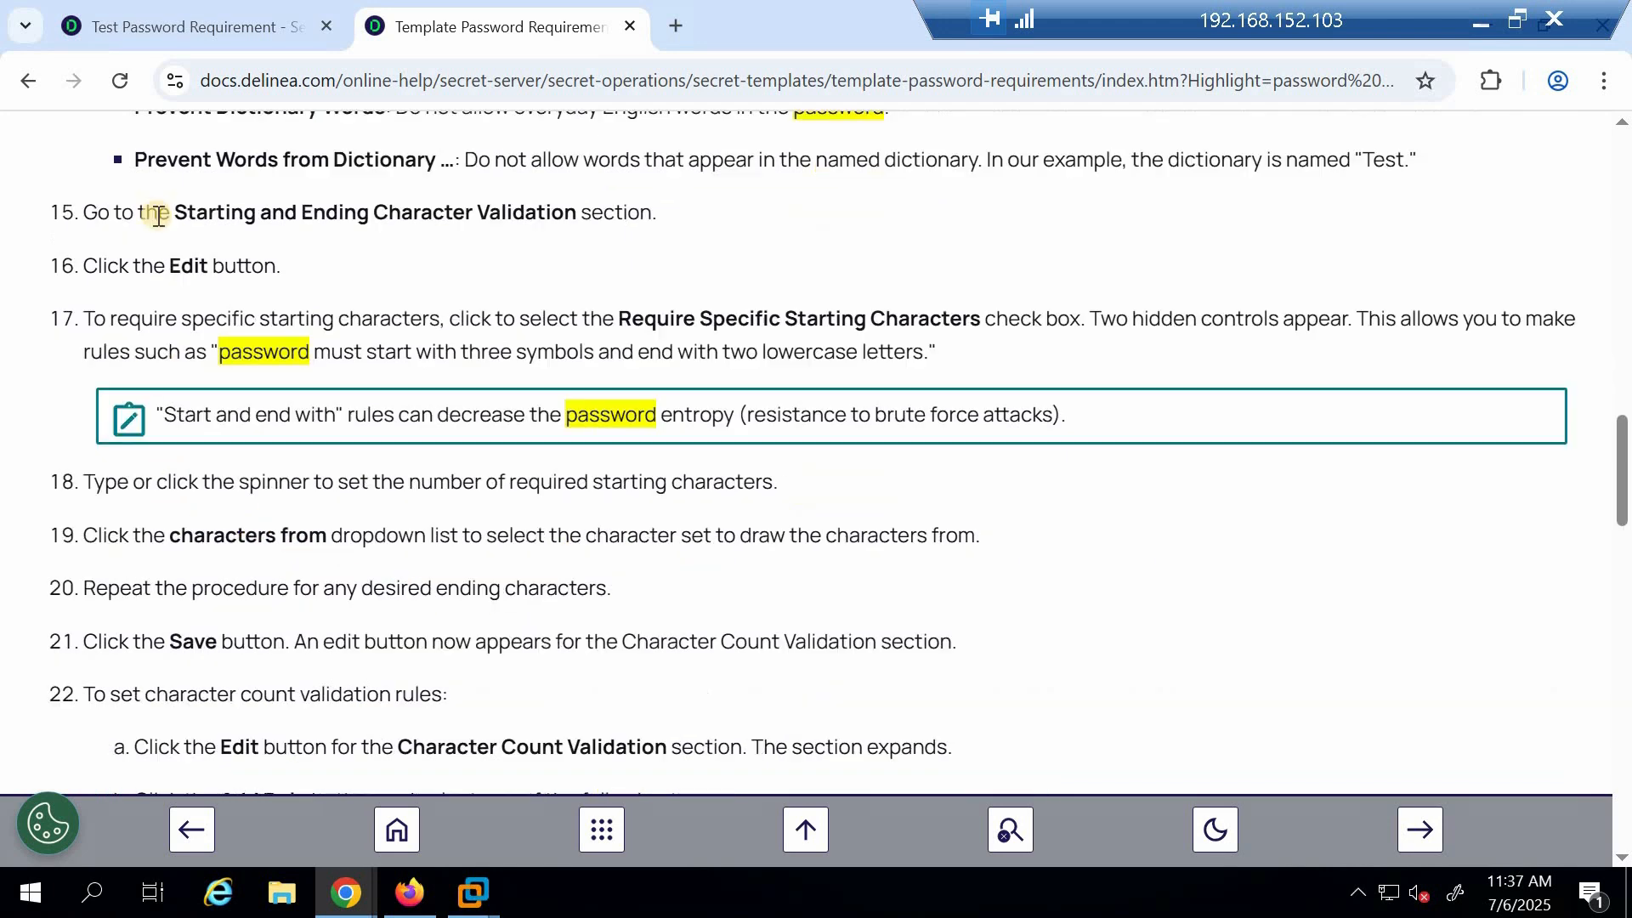
left_click_drag(173, 207, 576, 214)
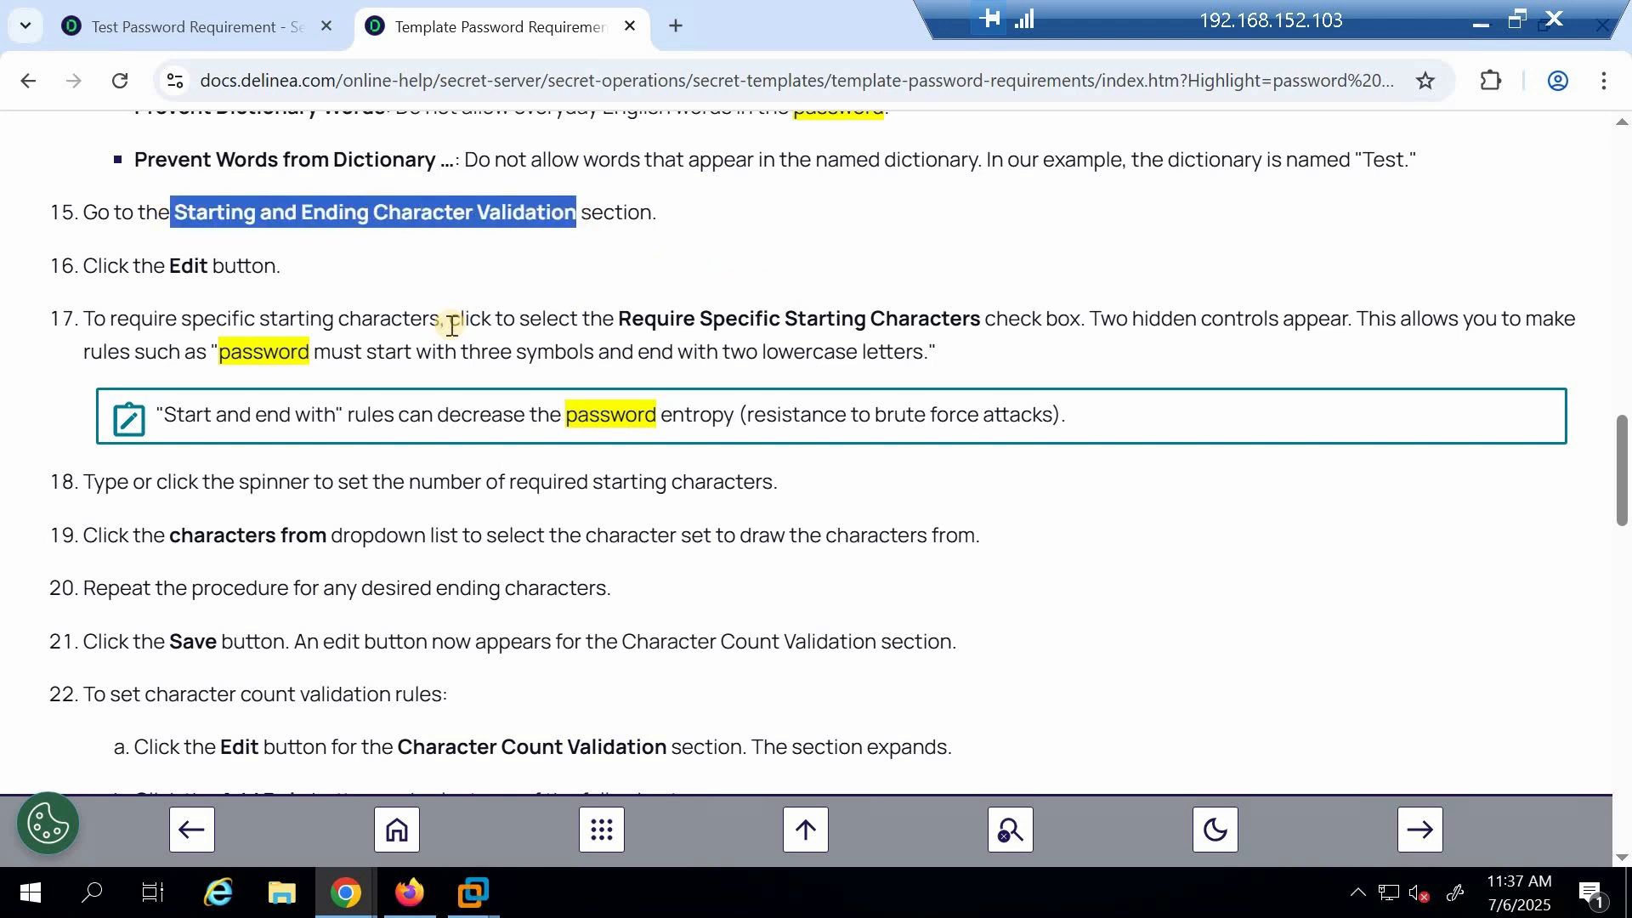
scroll(385, 502, "down", 1)
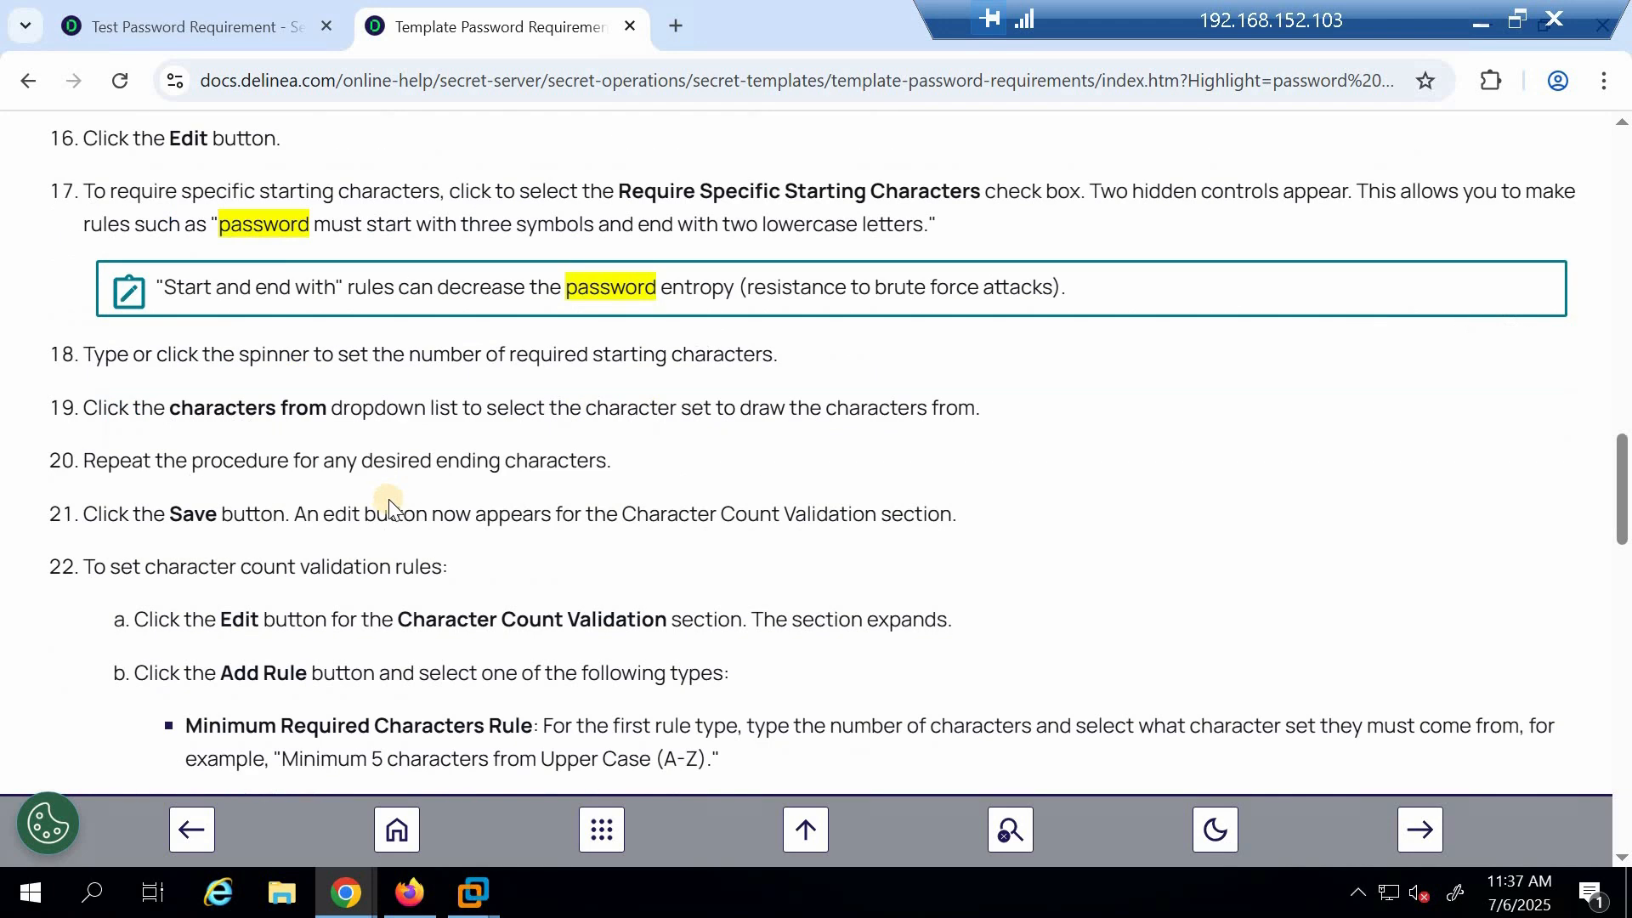
scroll(572, 477, "down", 3)
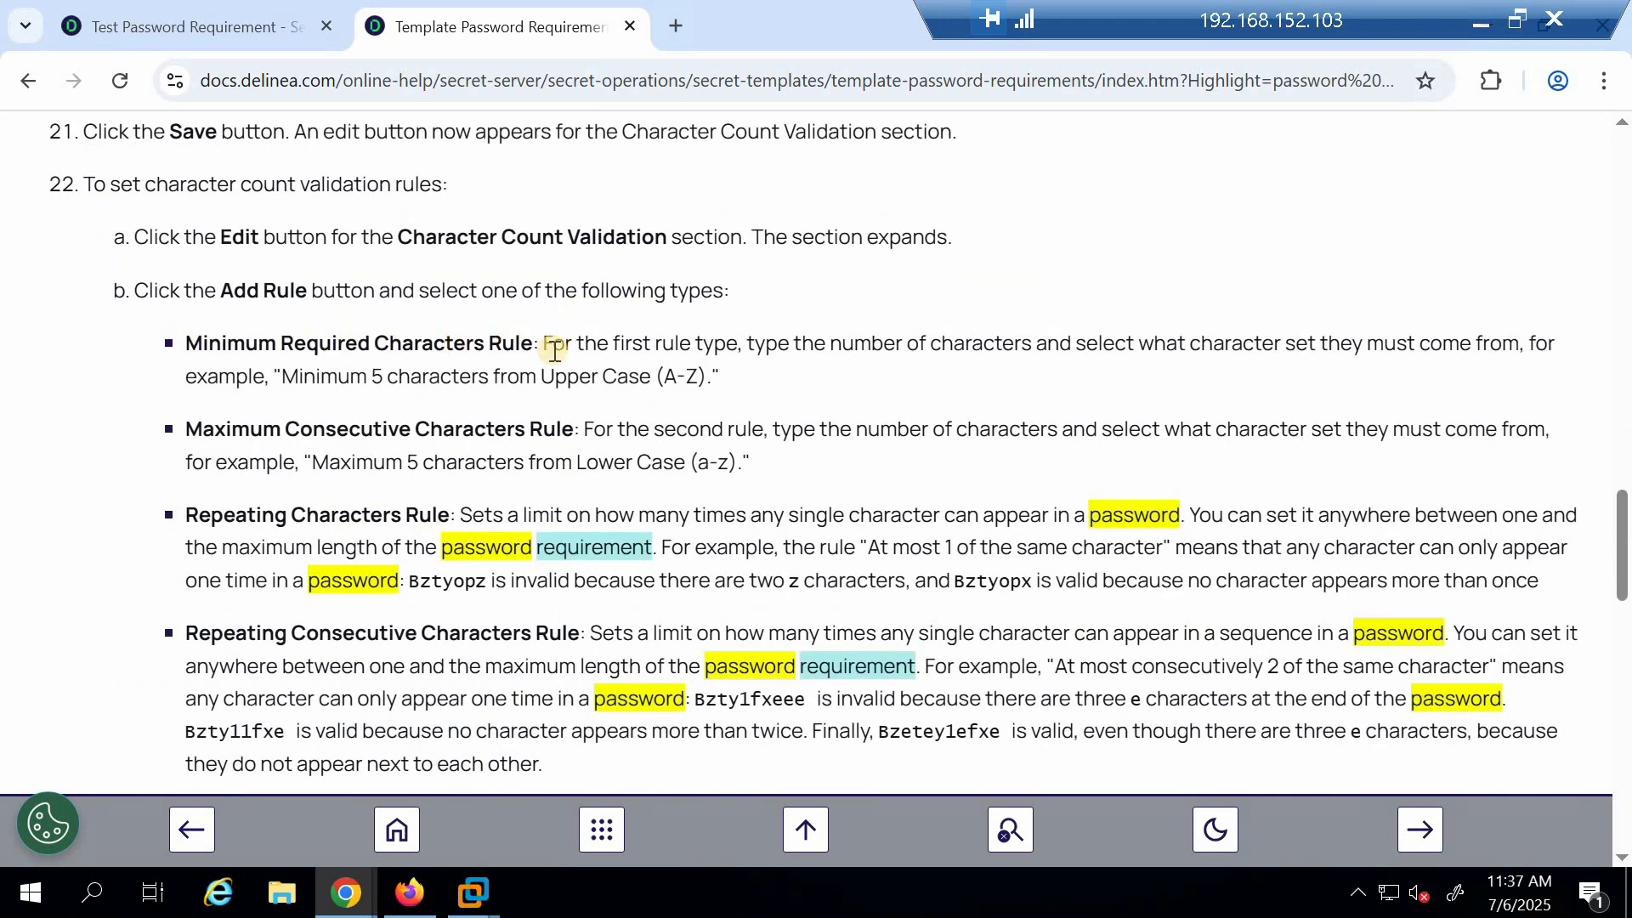
left_click_drag(662, 377, 714, 377)
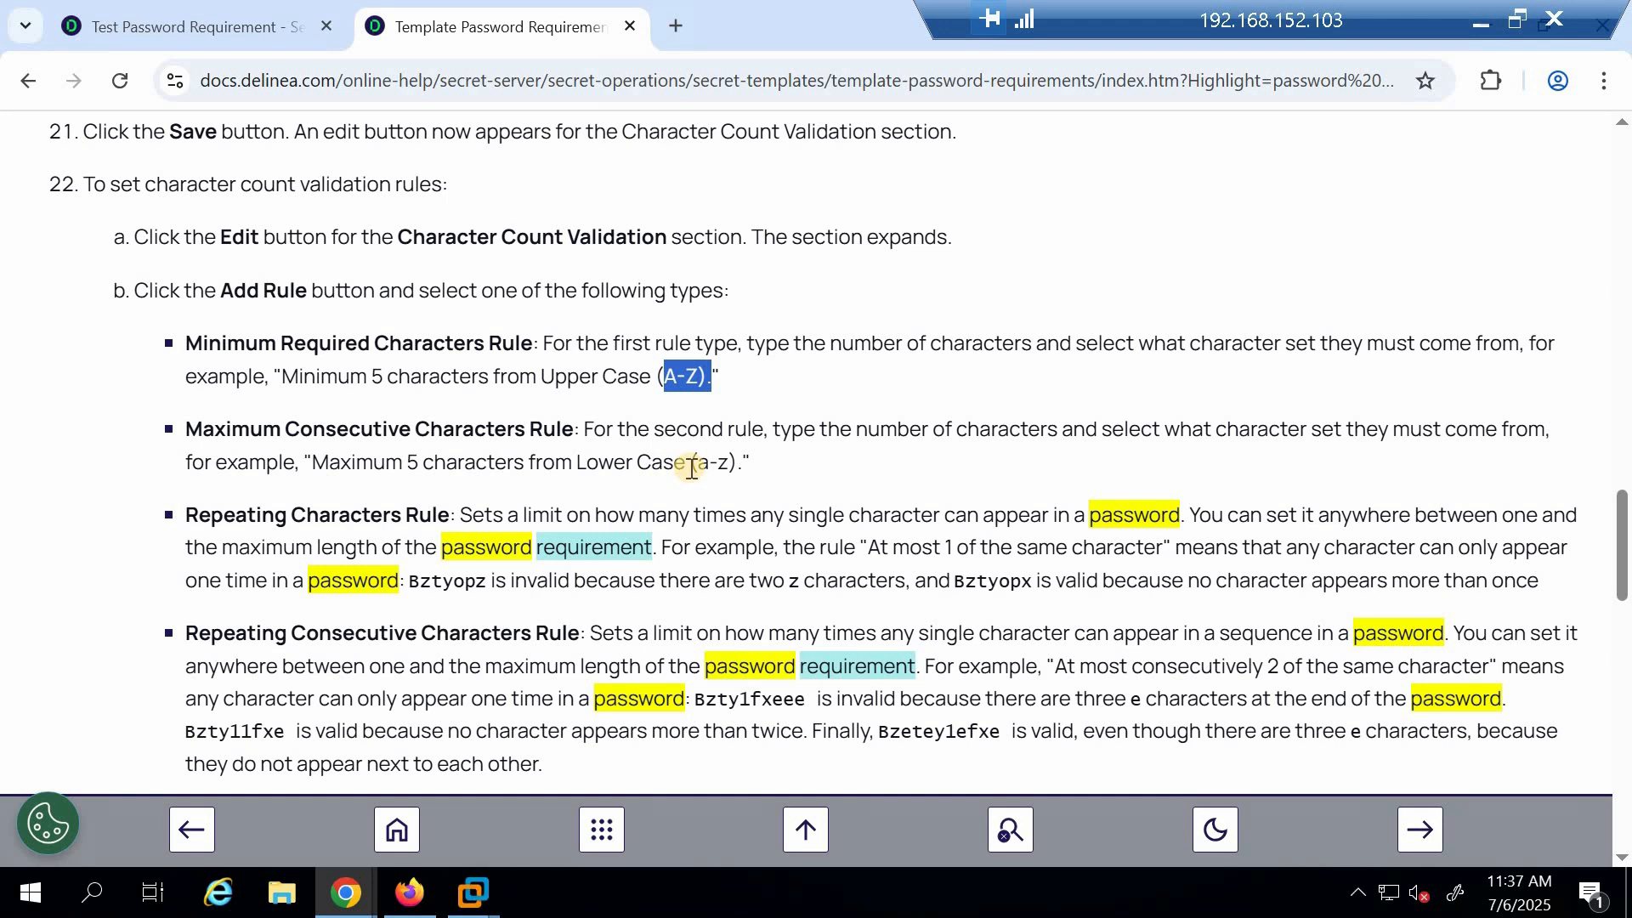
scroll(457, 506, "down", 1)
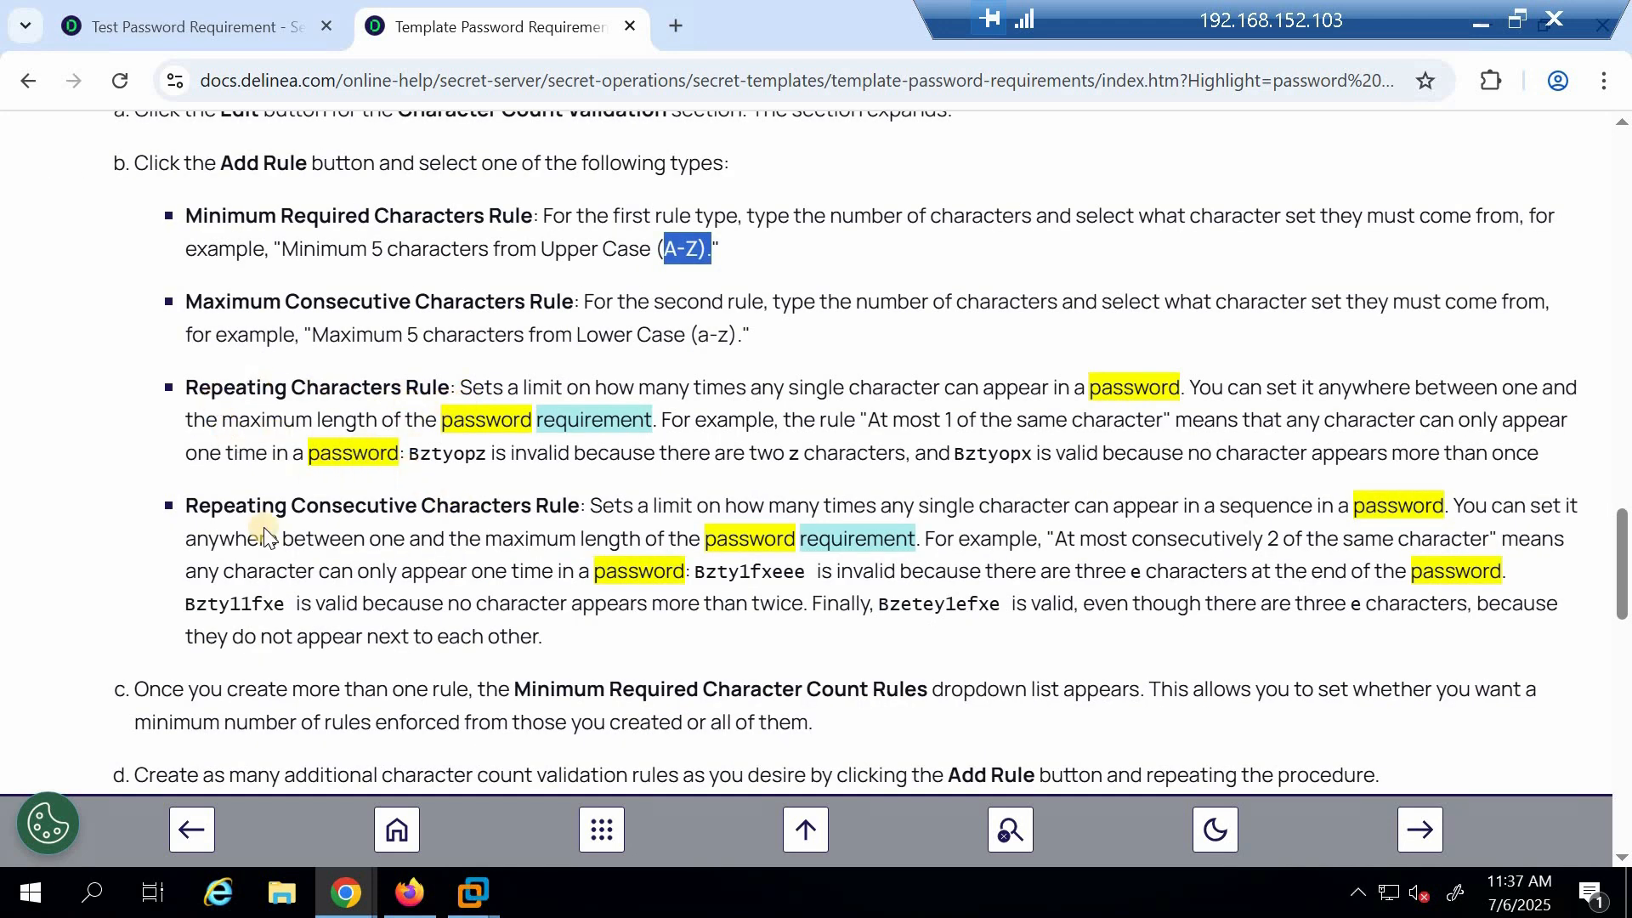
scroll(297, 495, "down", 1)
scroll(297, 496, "down", 4)
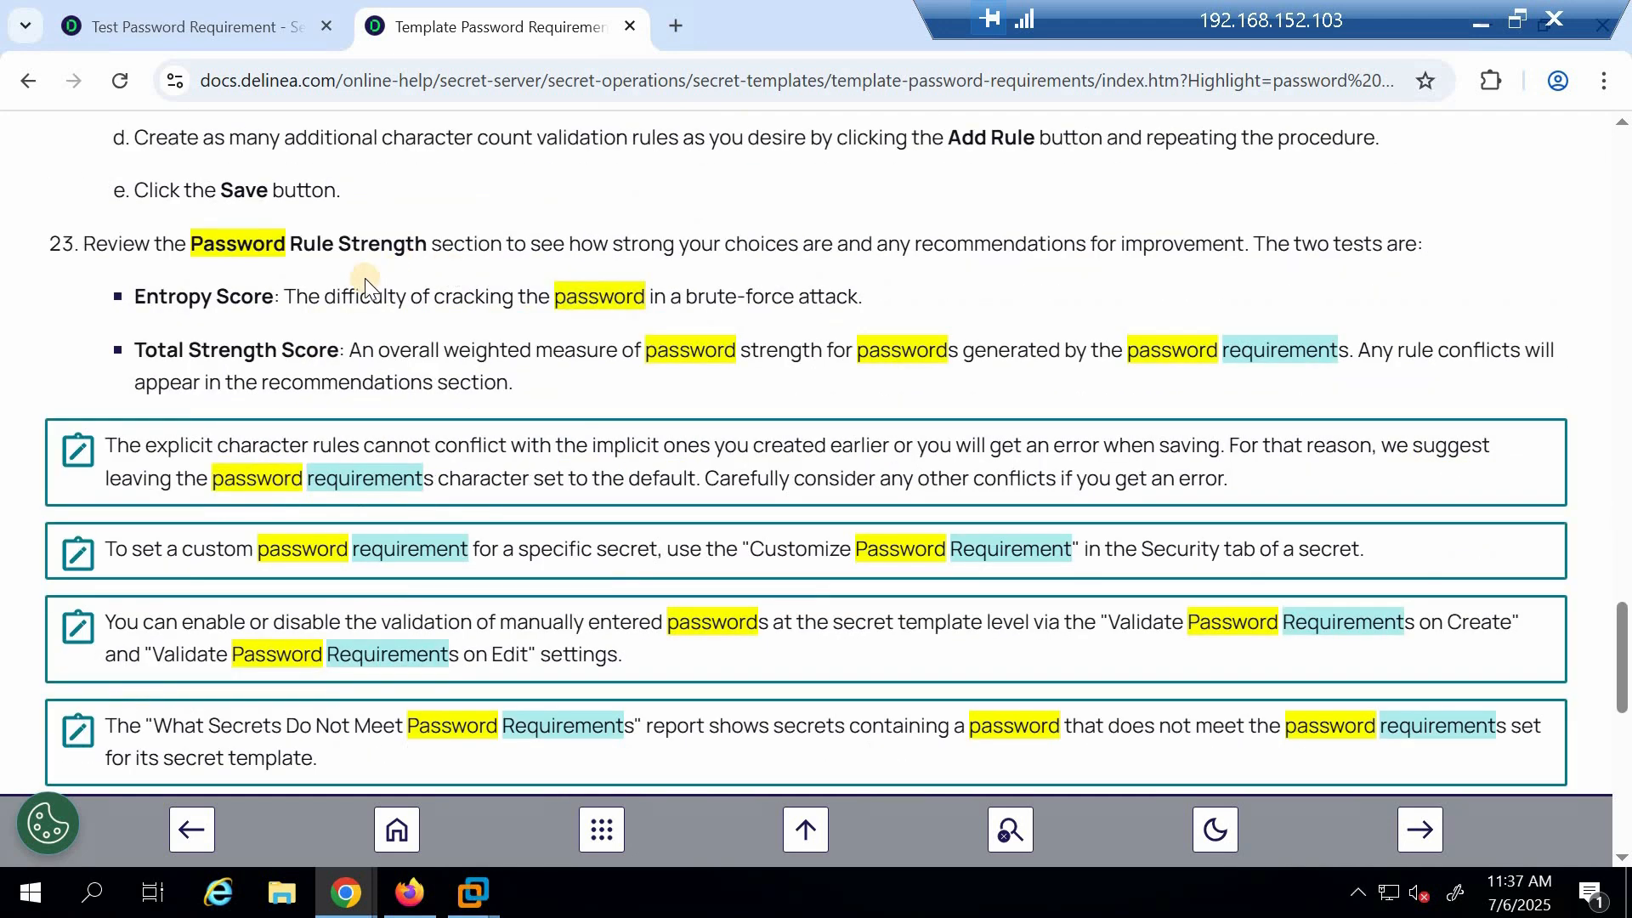
scroll(359, 291, "down", 1)
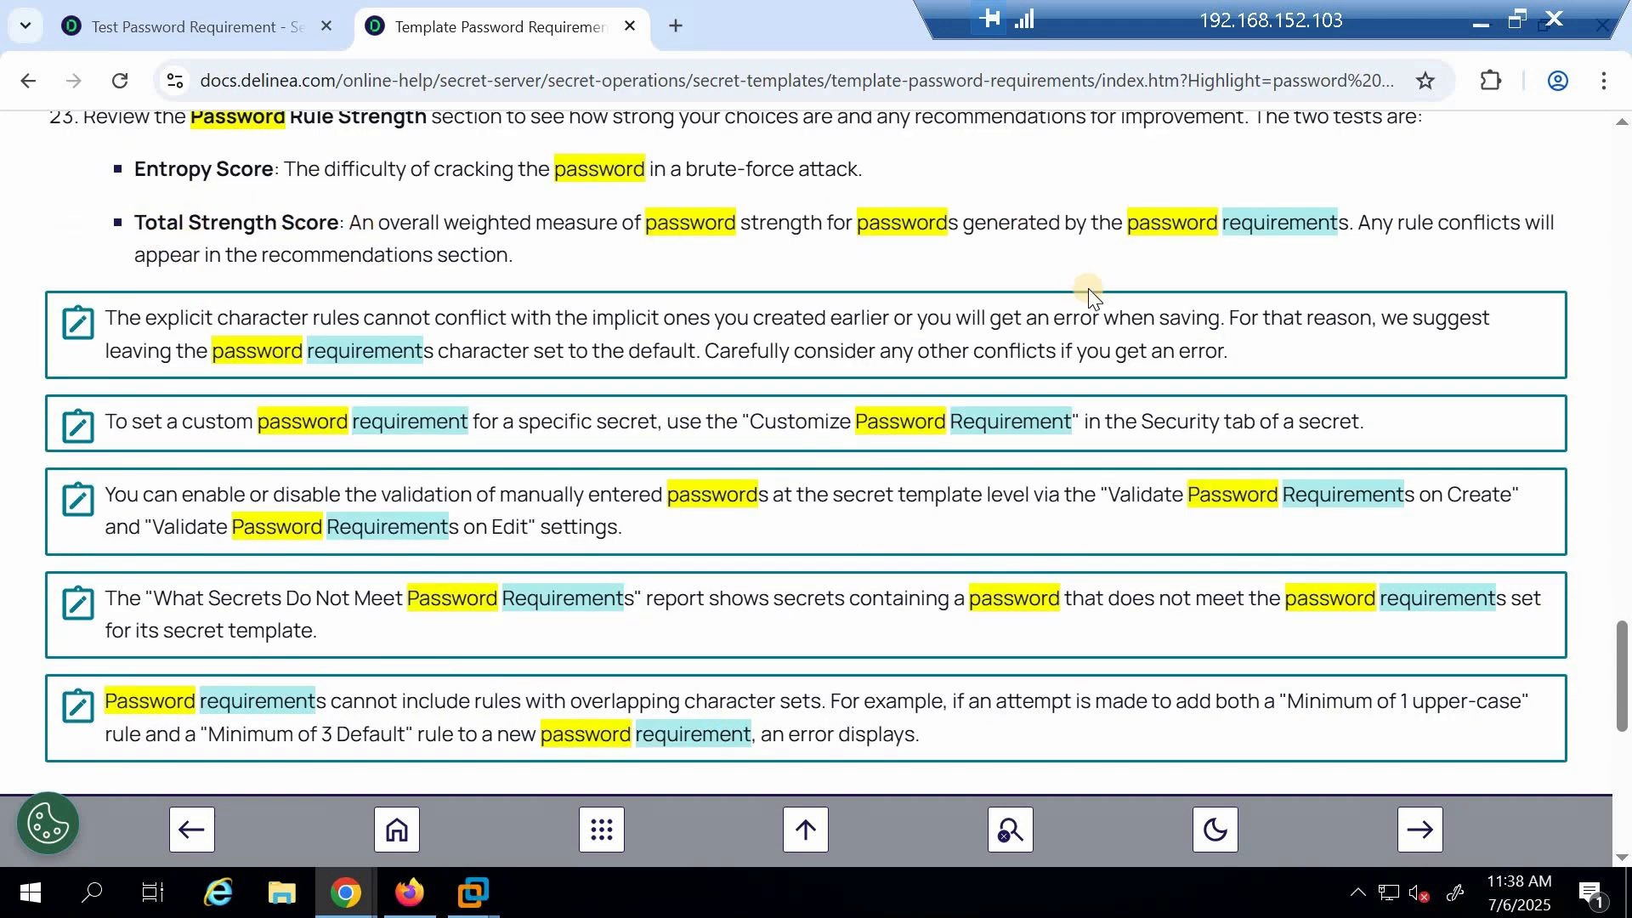
scroll(274, 401, "down", 1)
scroll(273, 401, "down", 3)
scroll(674, 437, "up", 1)
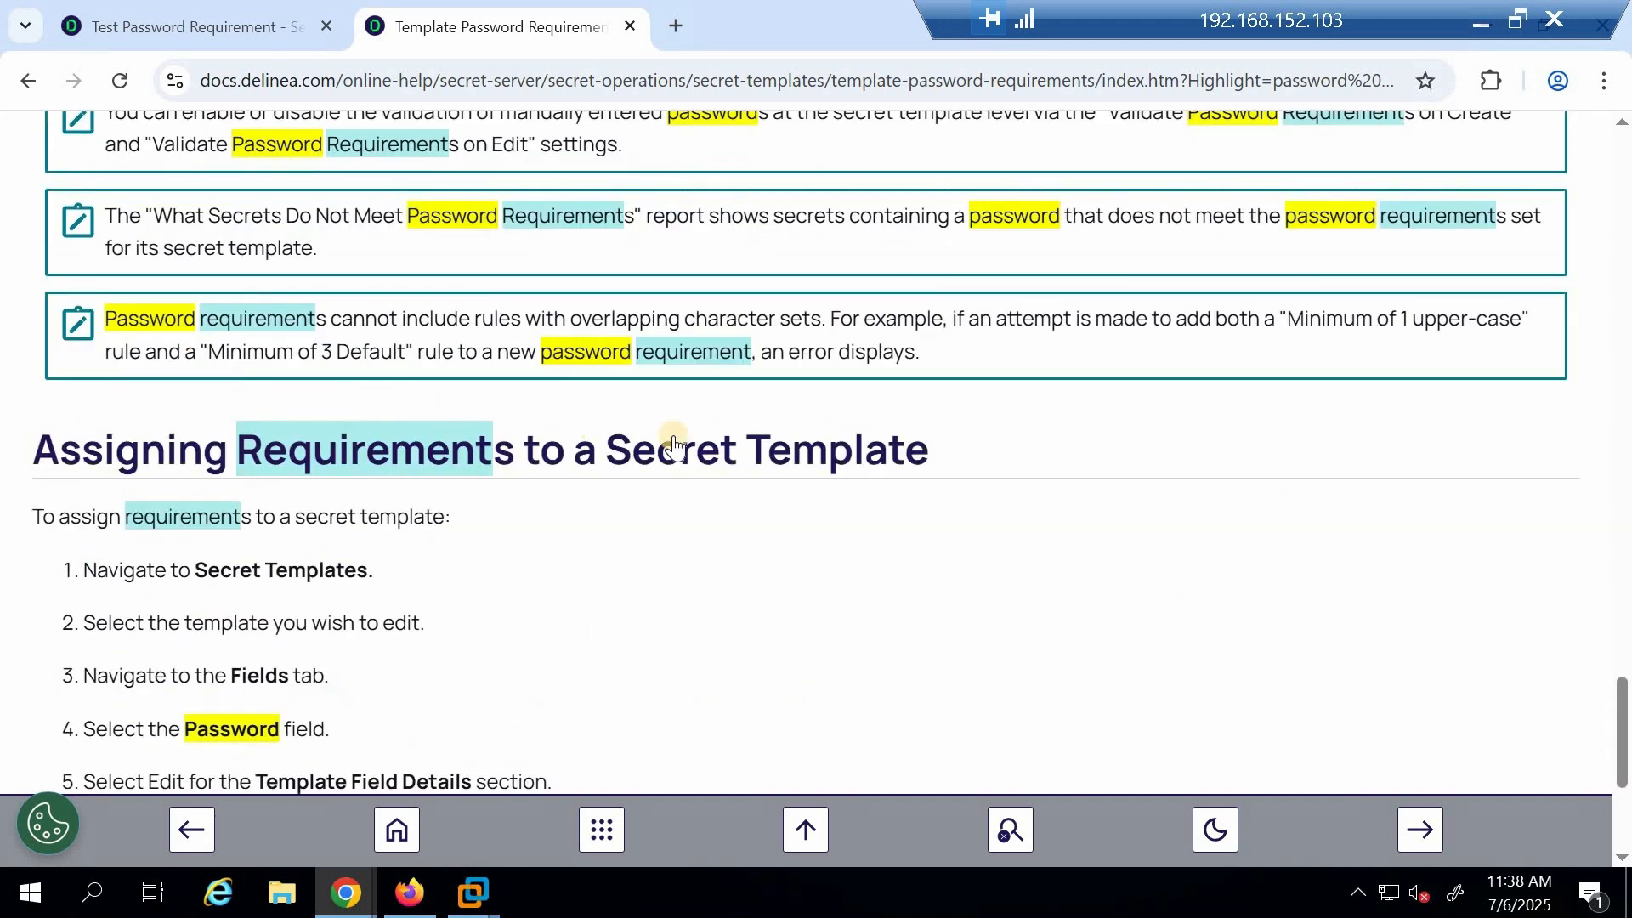
scroll(704, 457, "down", 2)
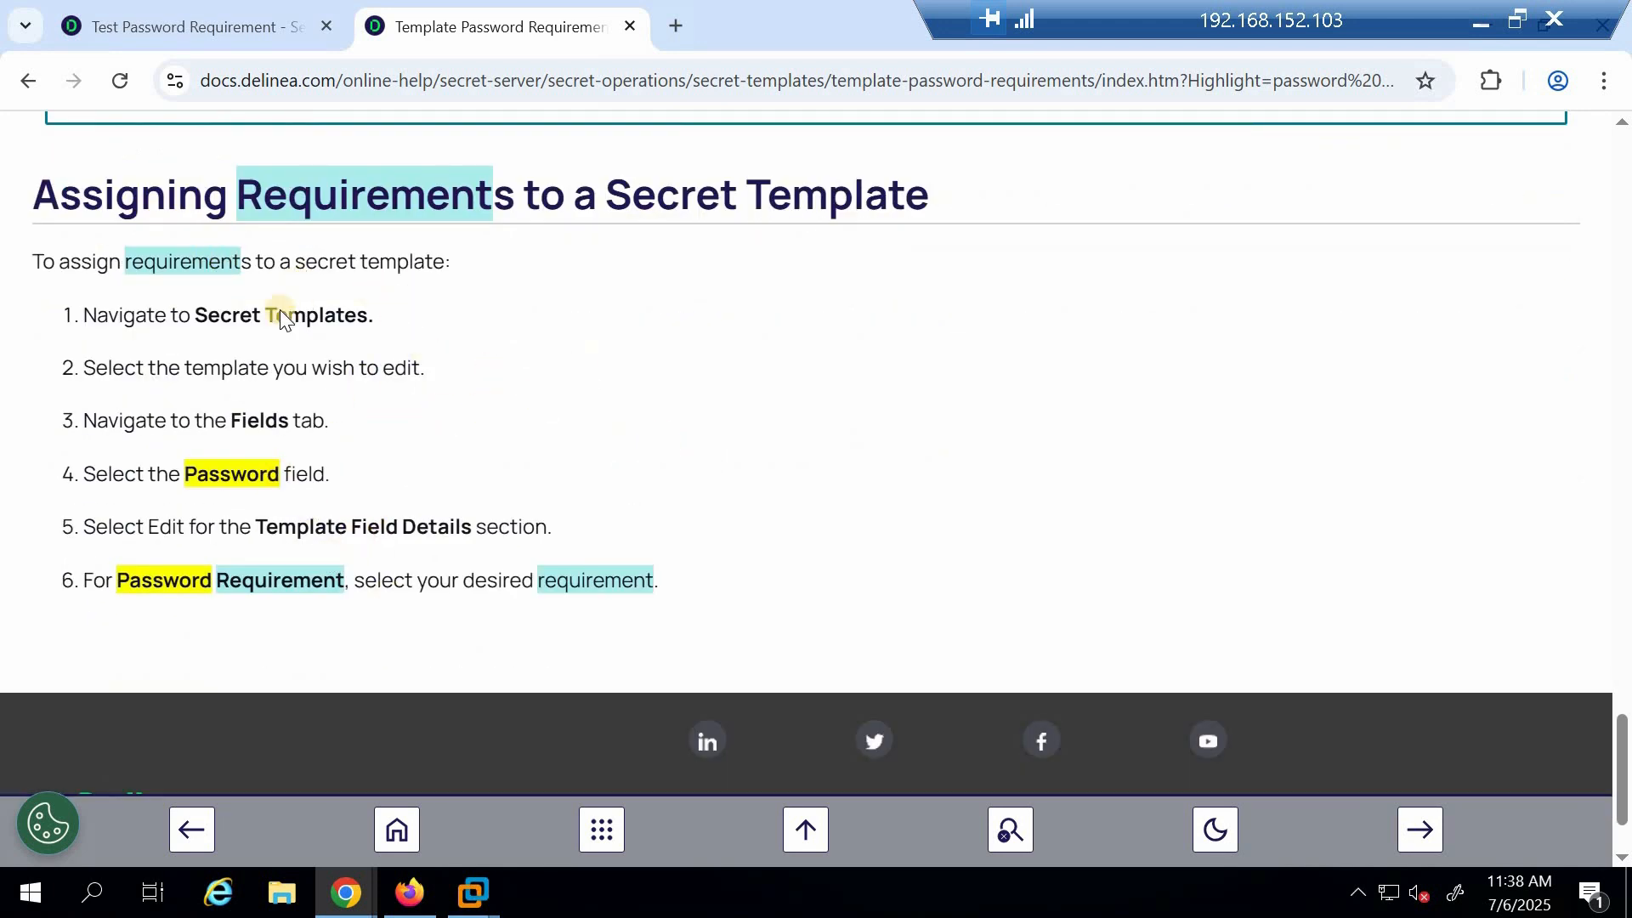
scroll(581, 416, "up", 6)
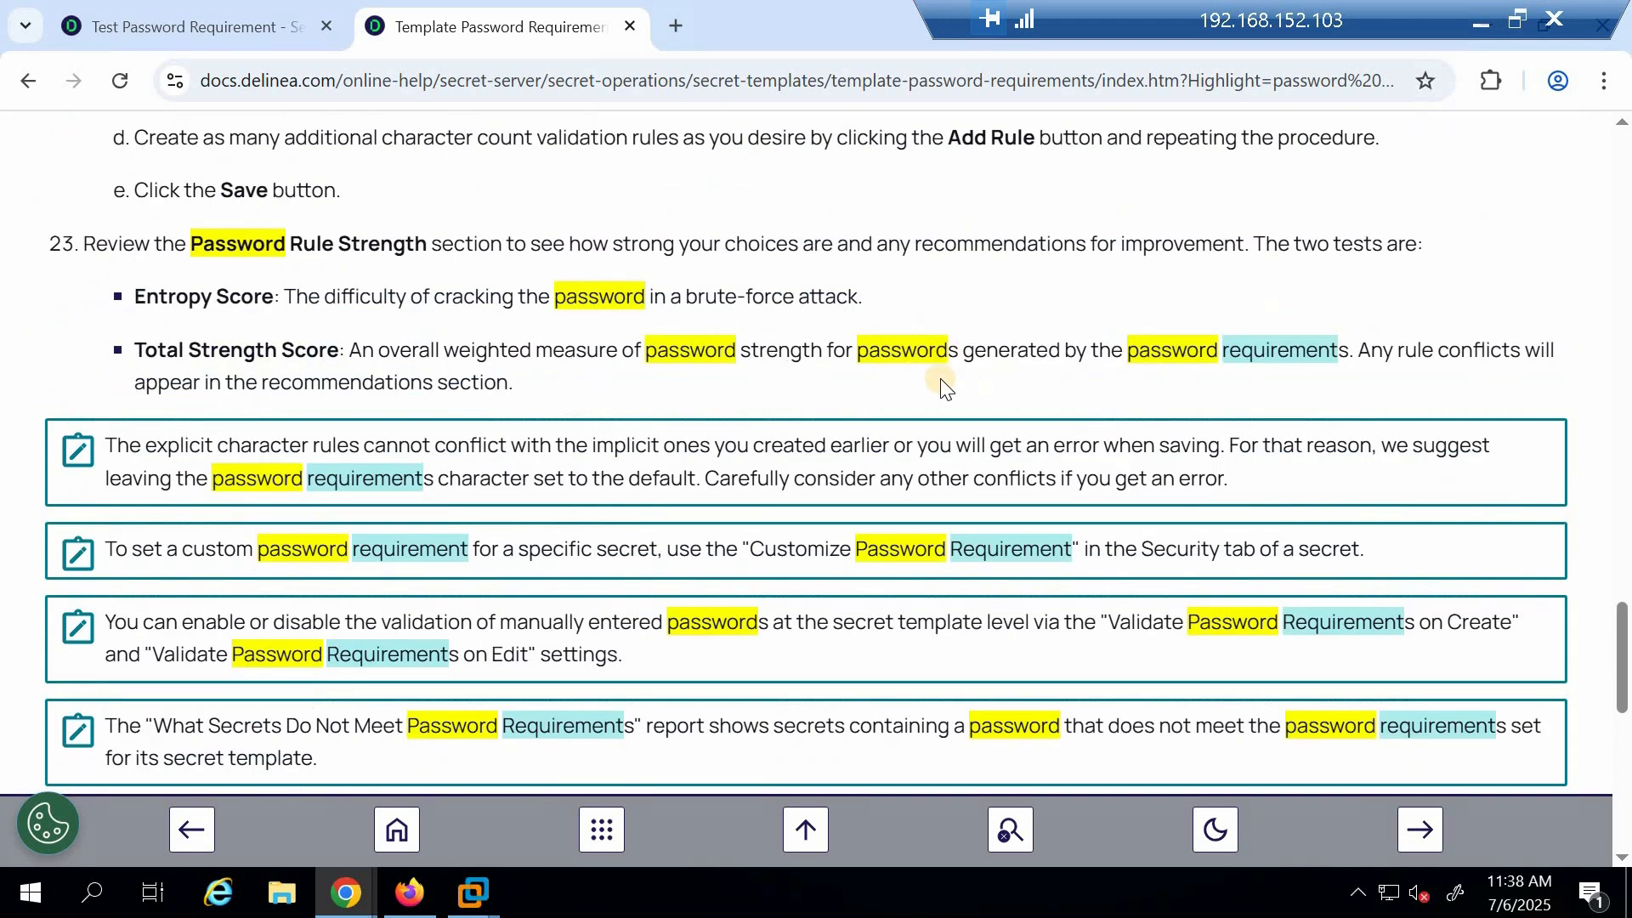
Open the password requirements list under Secret templates in Secret Server's settings
left_click(170, 27)
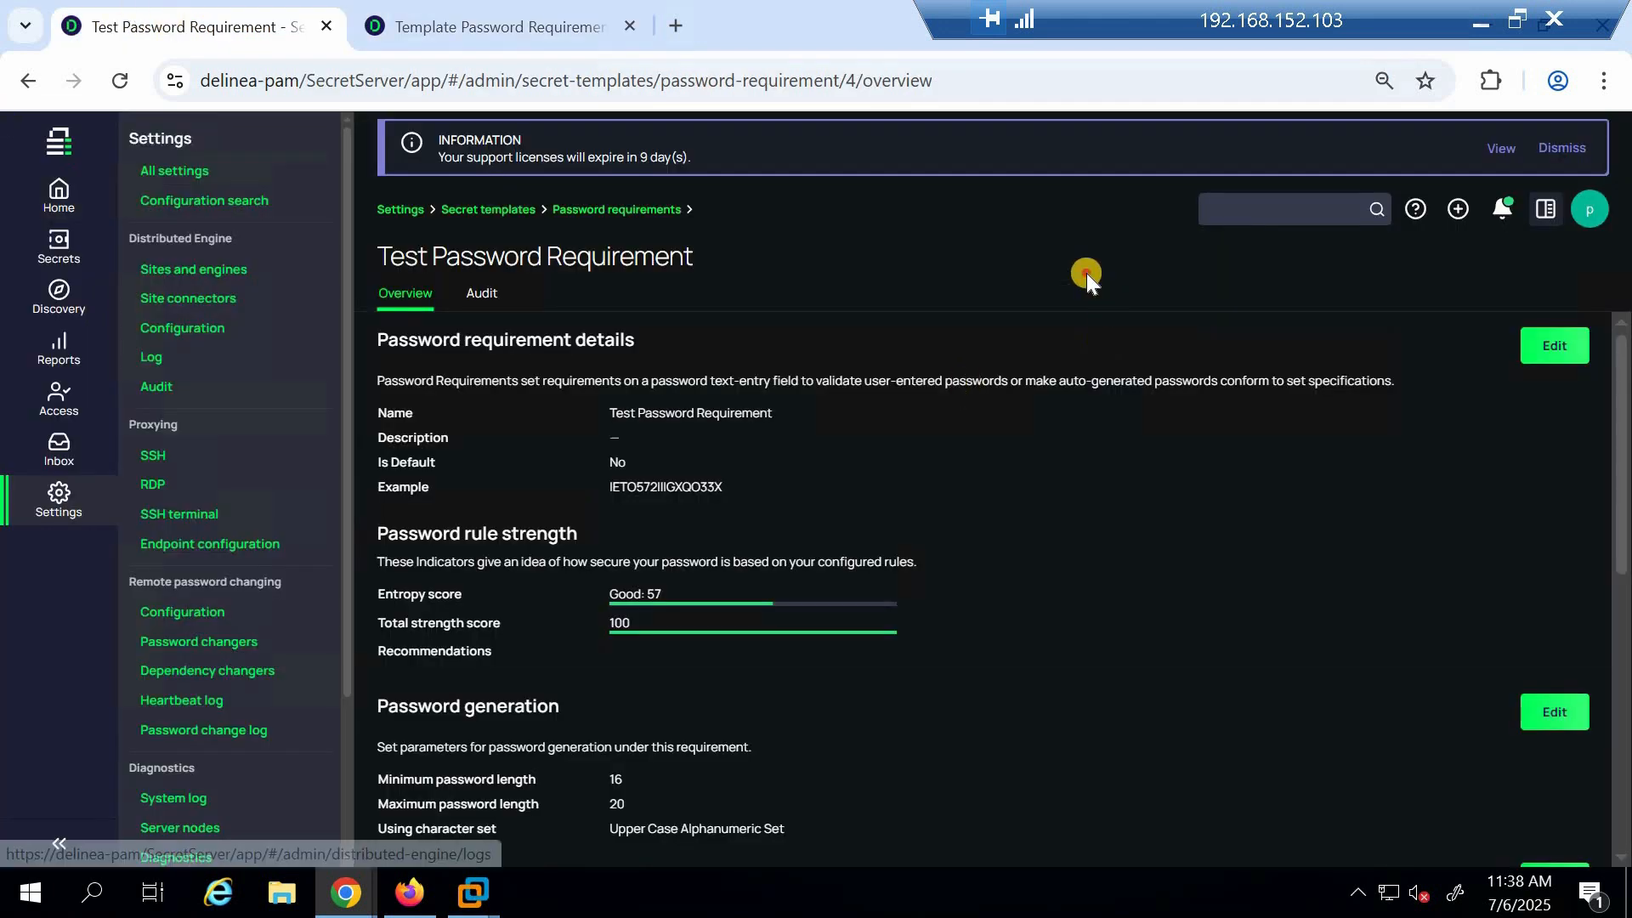
left_click(53, 493)
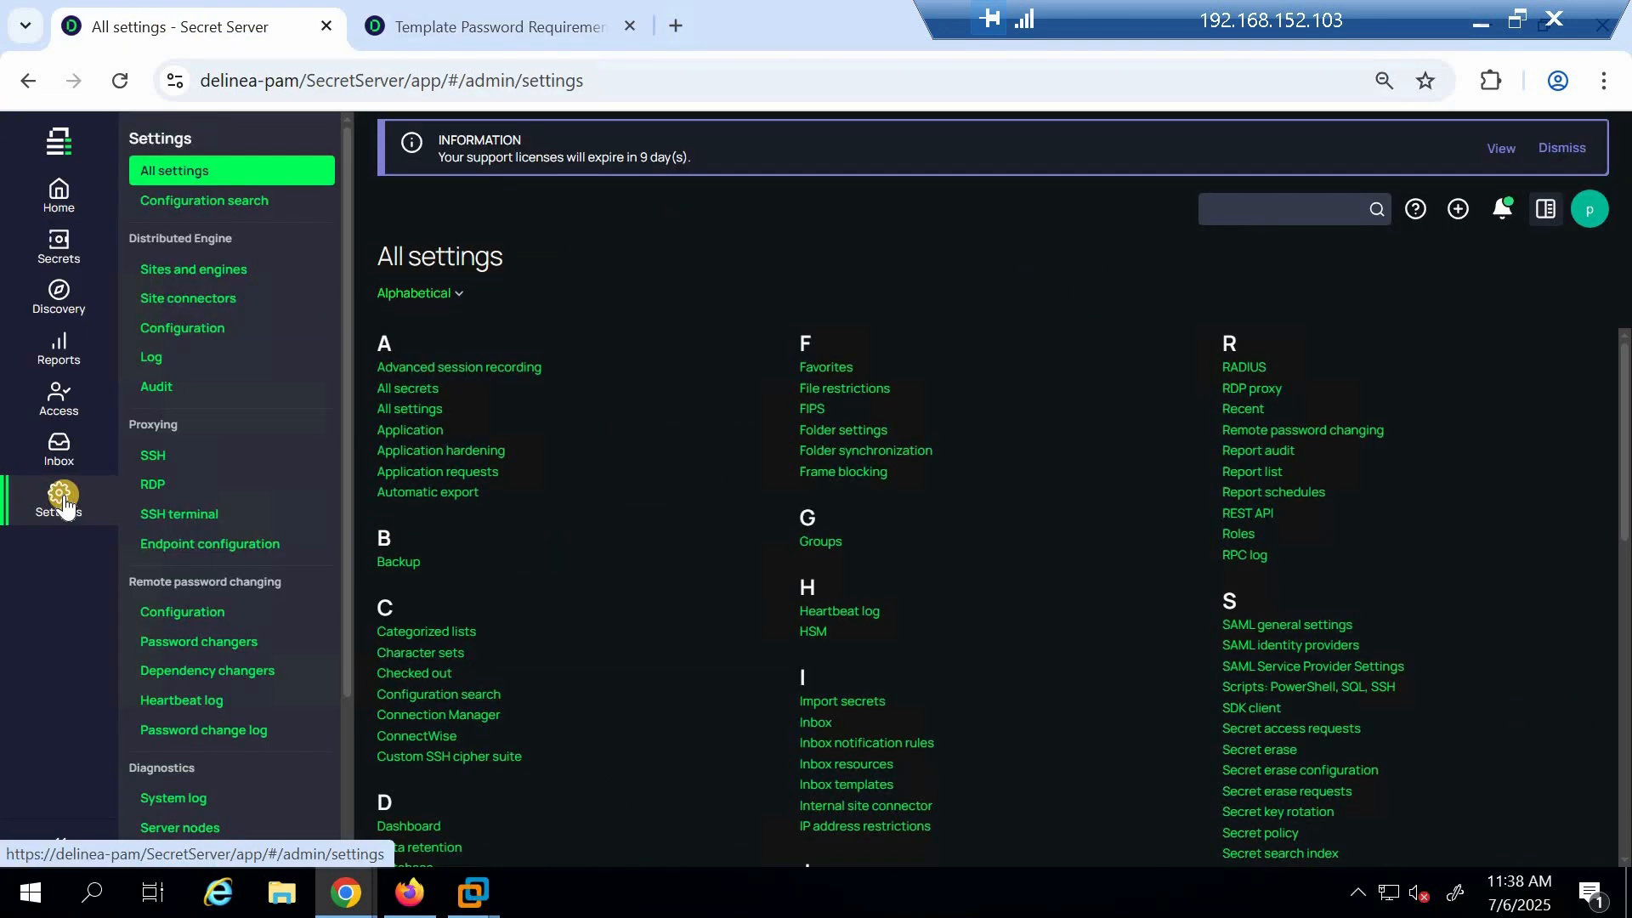
left_click(1299, 212)
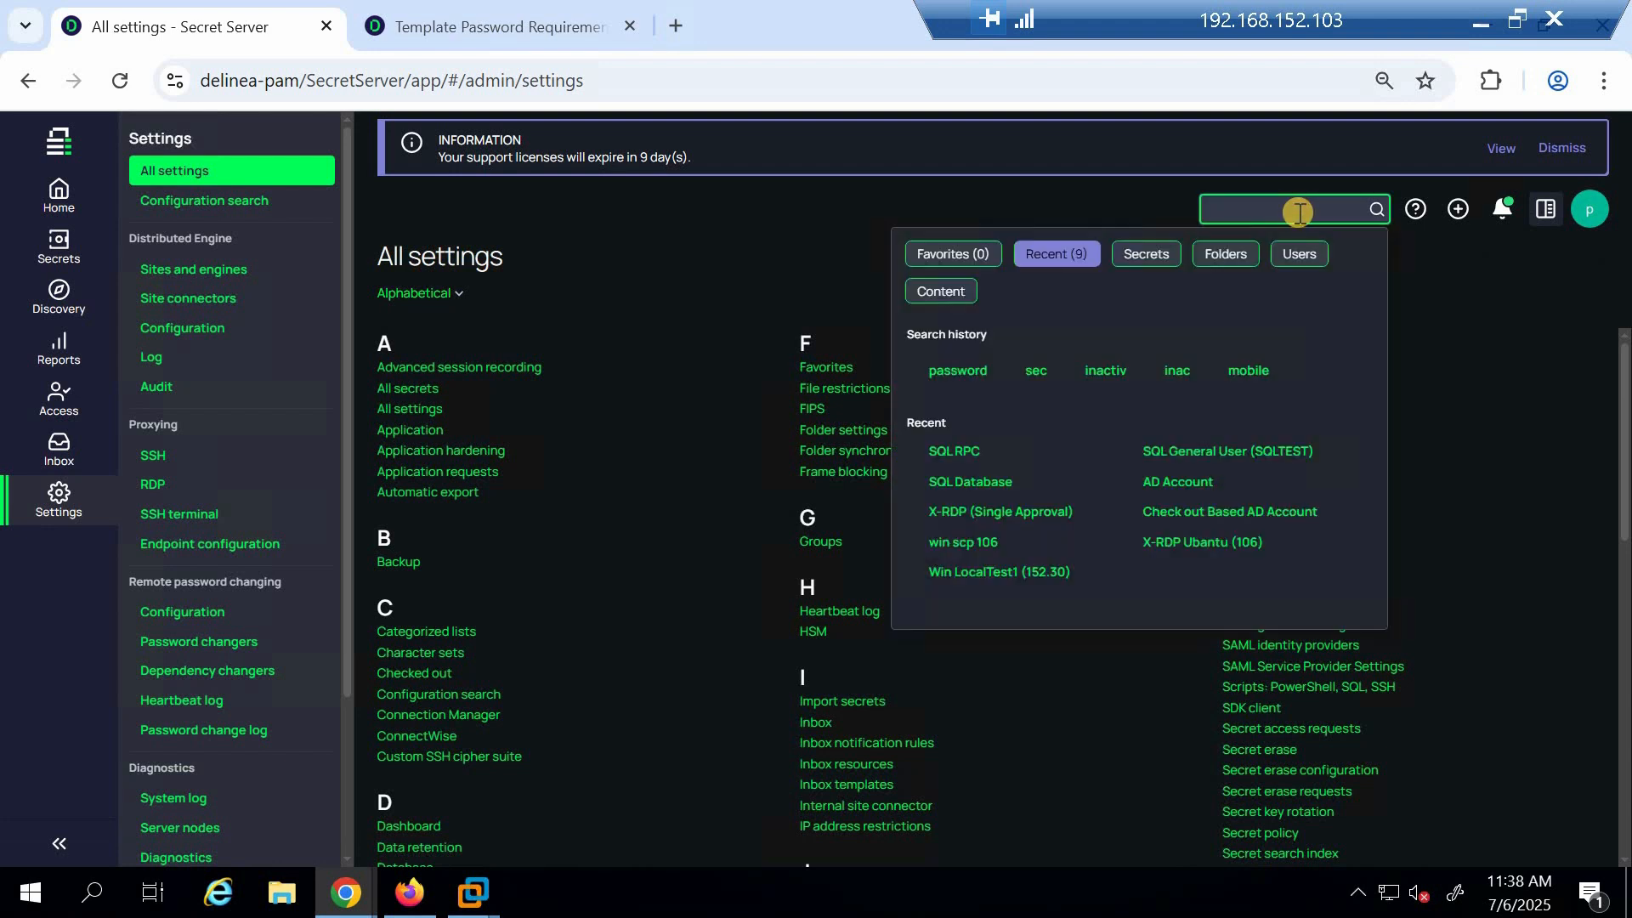
type("te")
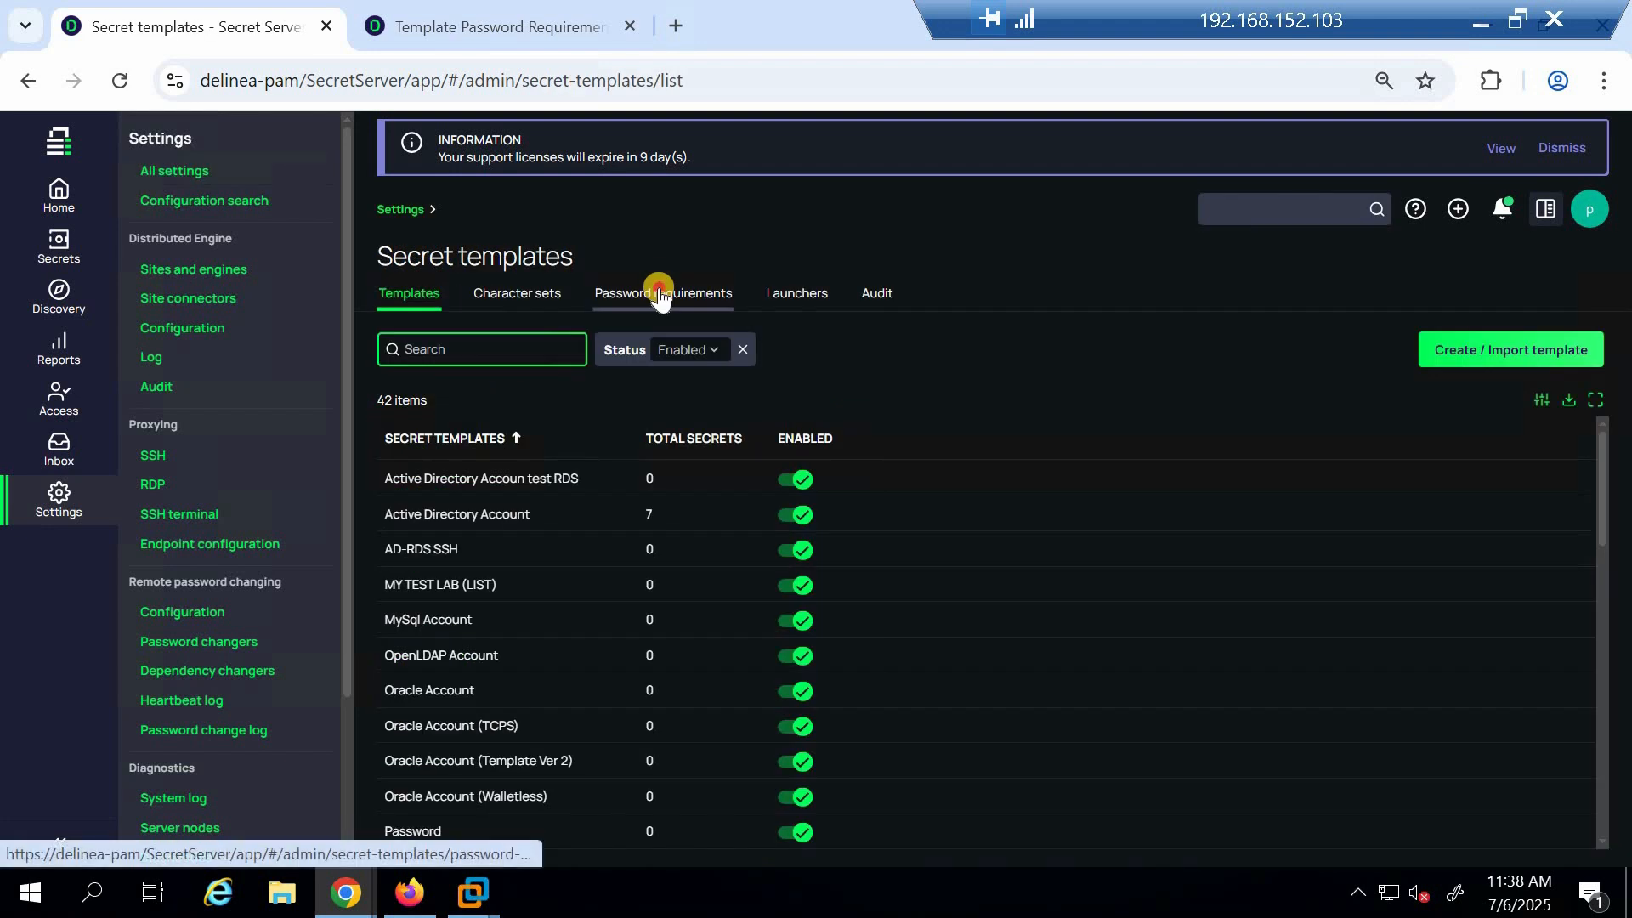
left_click(660, 297)
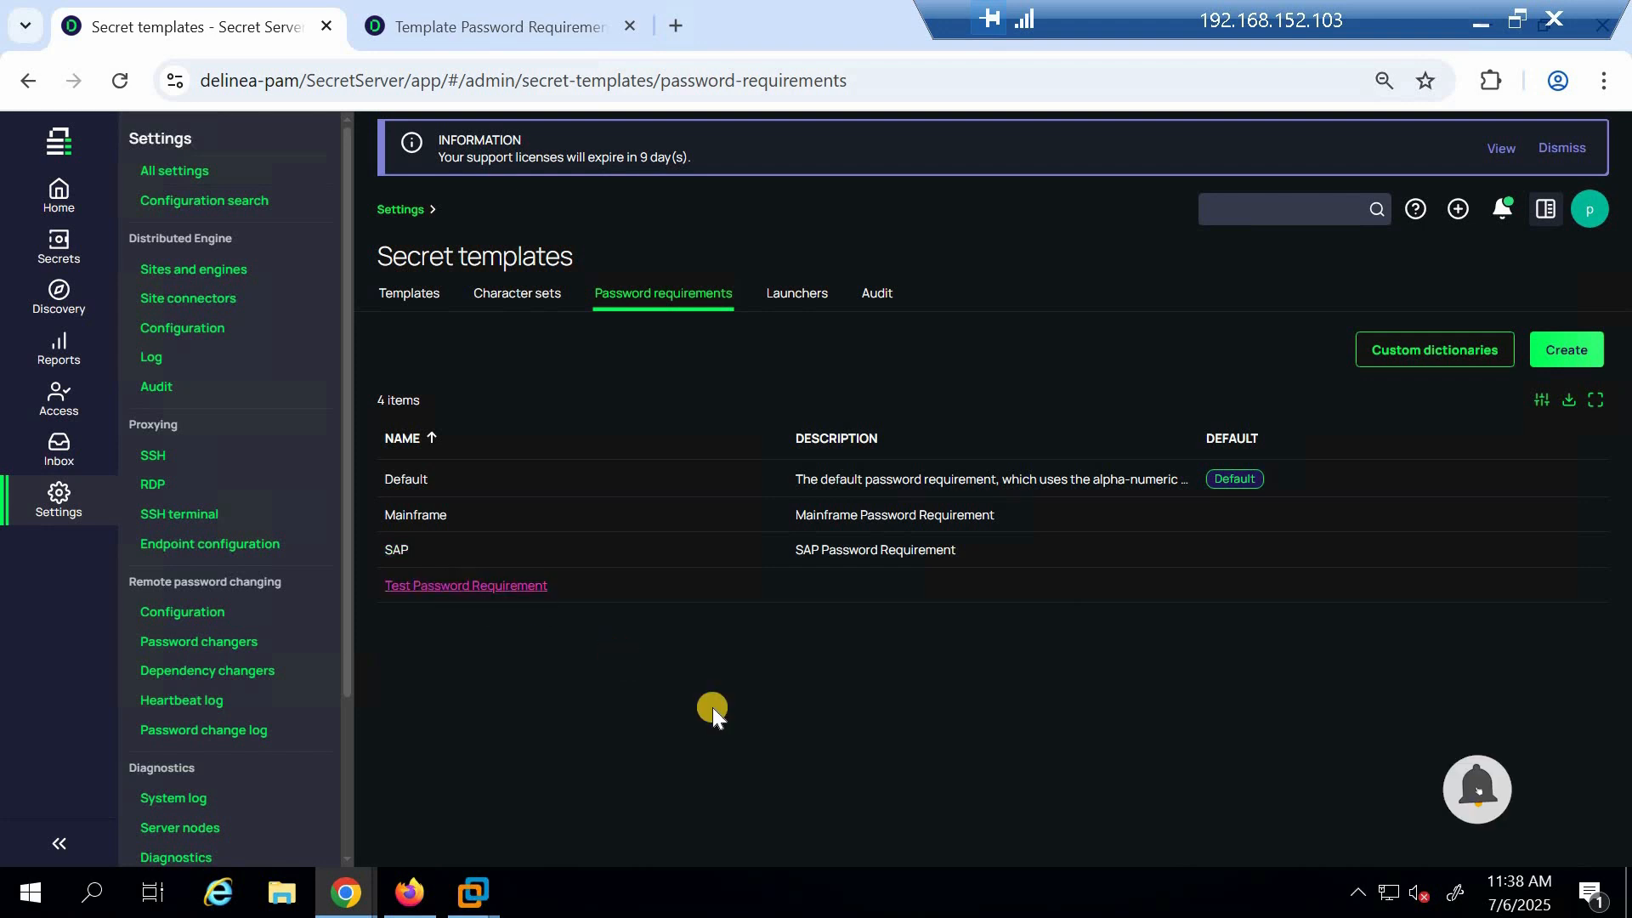
Create a new password requirement named MY BEST PRACTICE, with the same description, minimum length 16 and the Default character set
left_click(1570, 357)
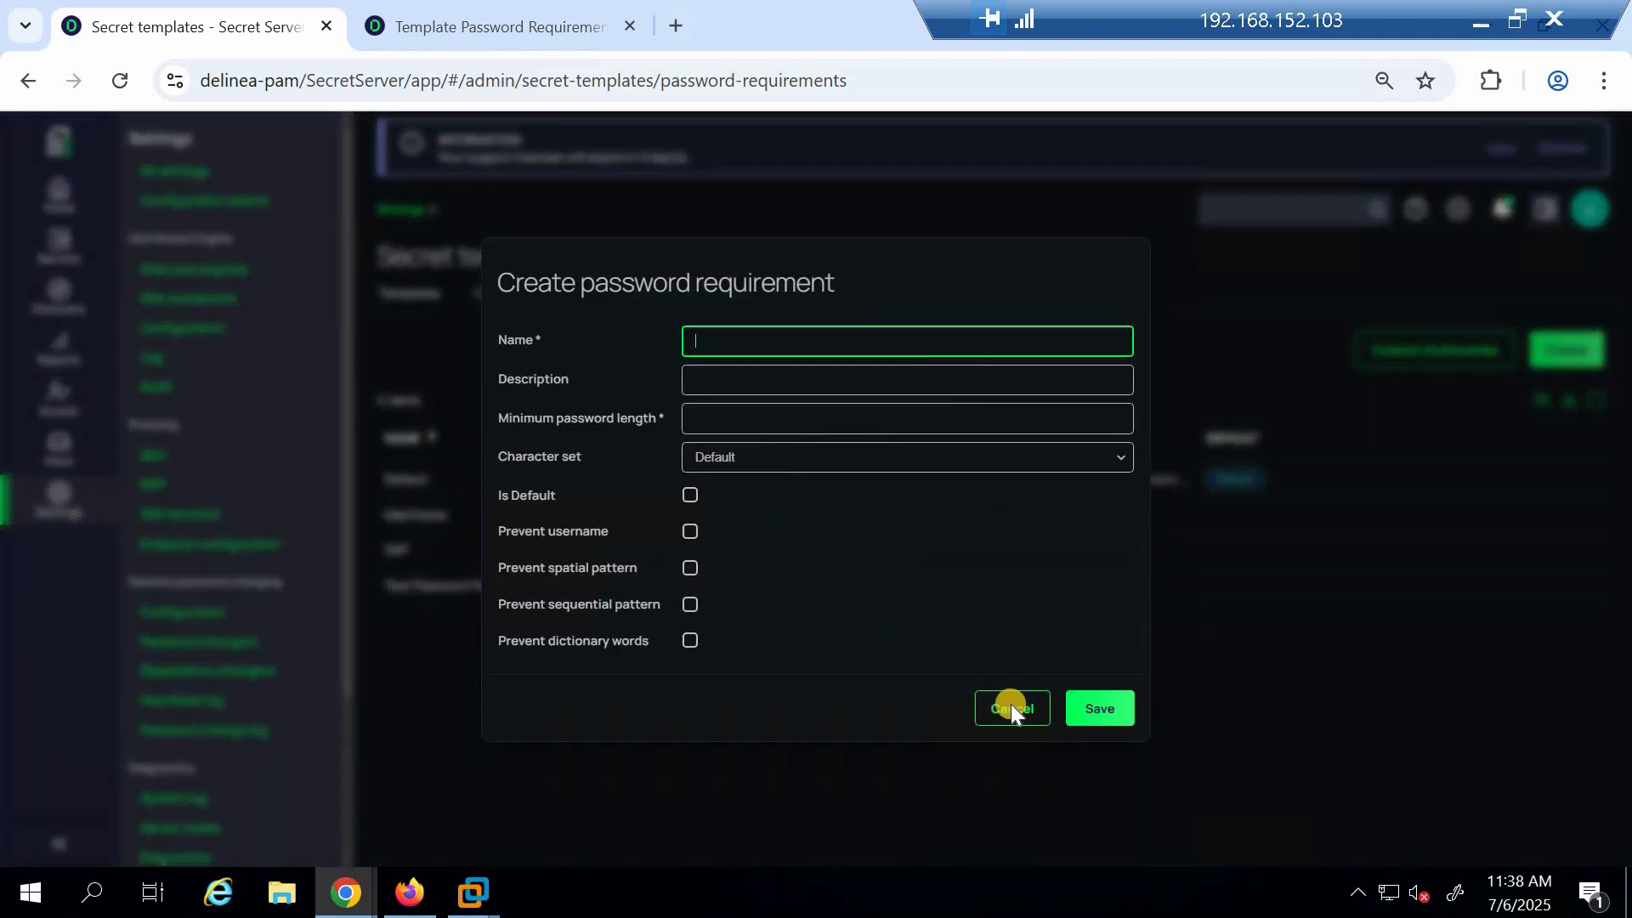
type("MY BEST PRACTICE")
left_click(726, 387)
key("shift+Tab")
key("ctrl+c")
key("Tab")
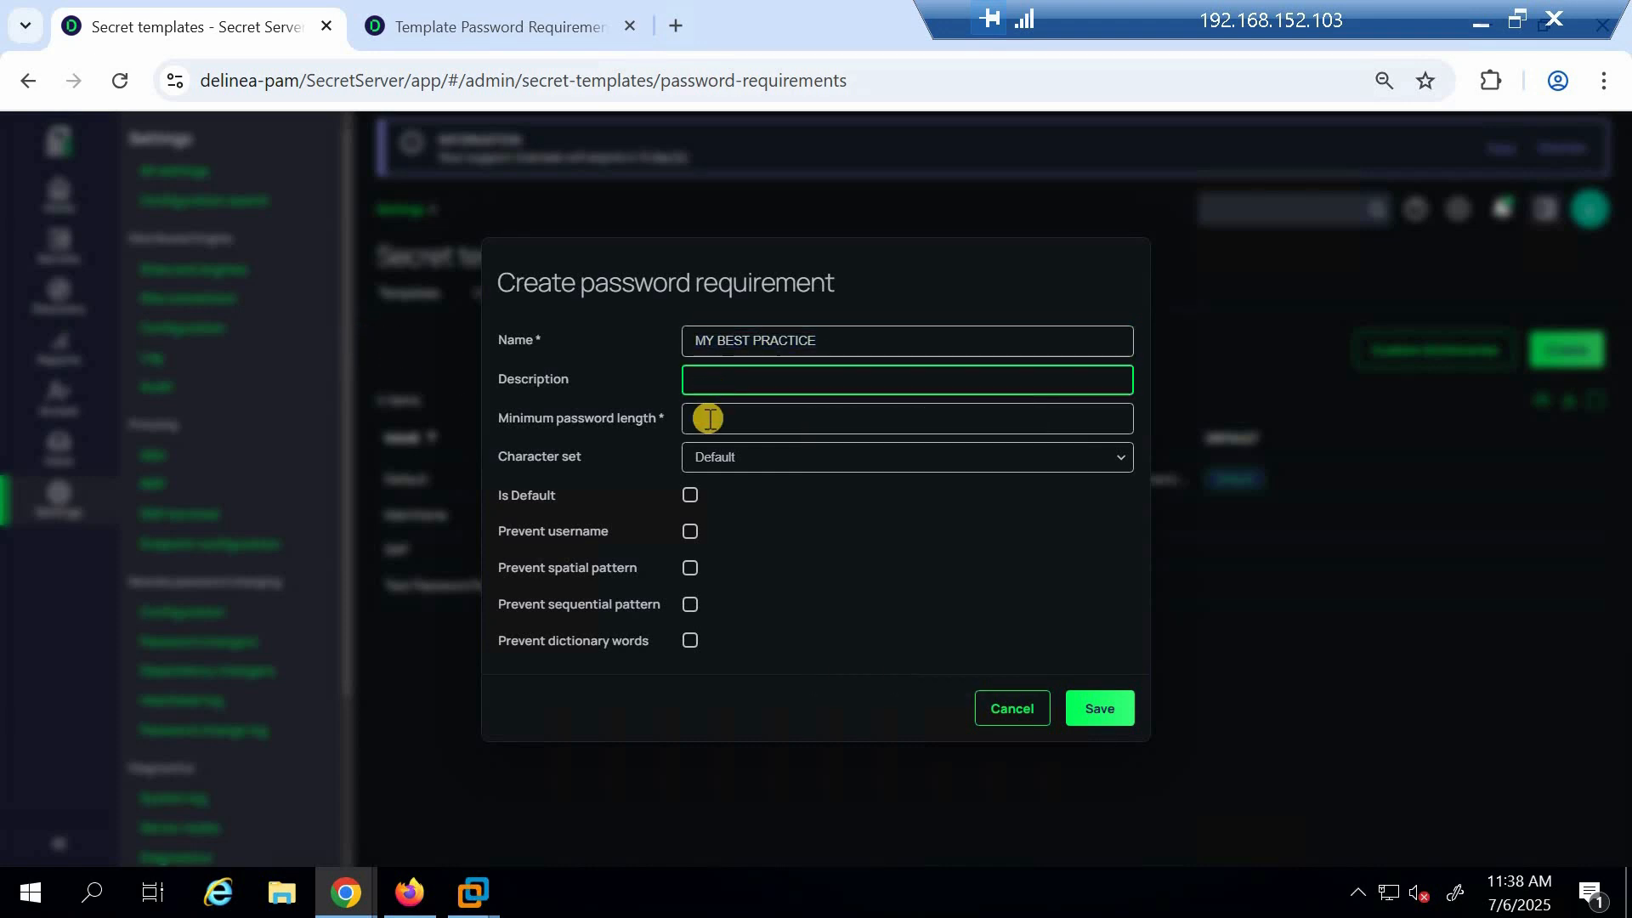
key("ctrl+v")
key("Tab")
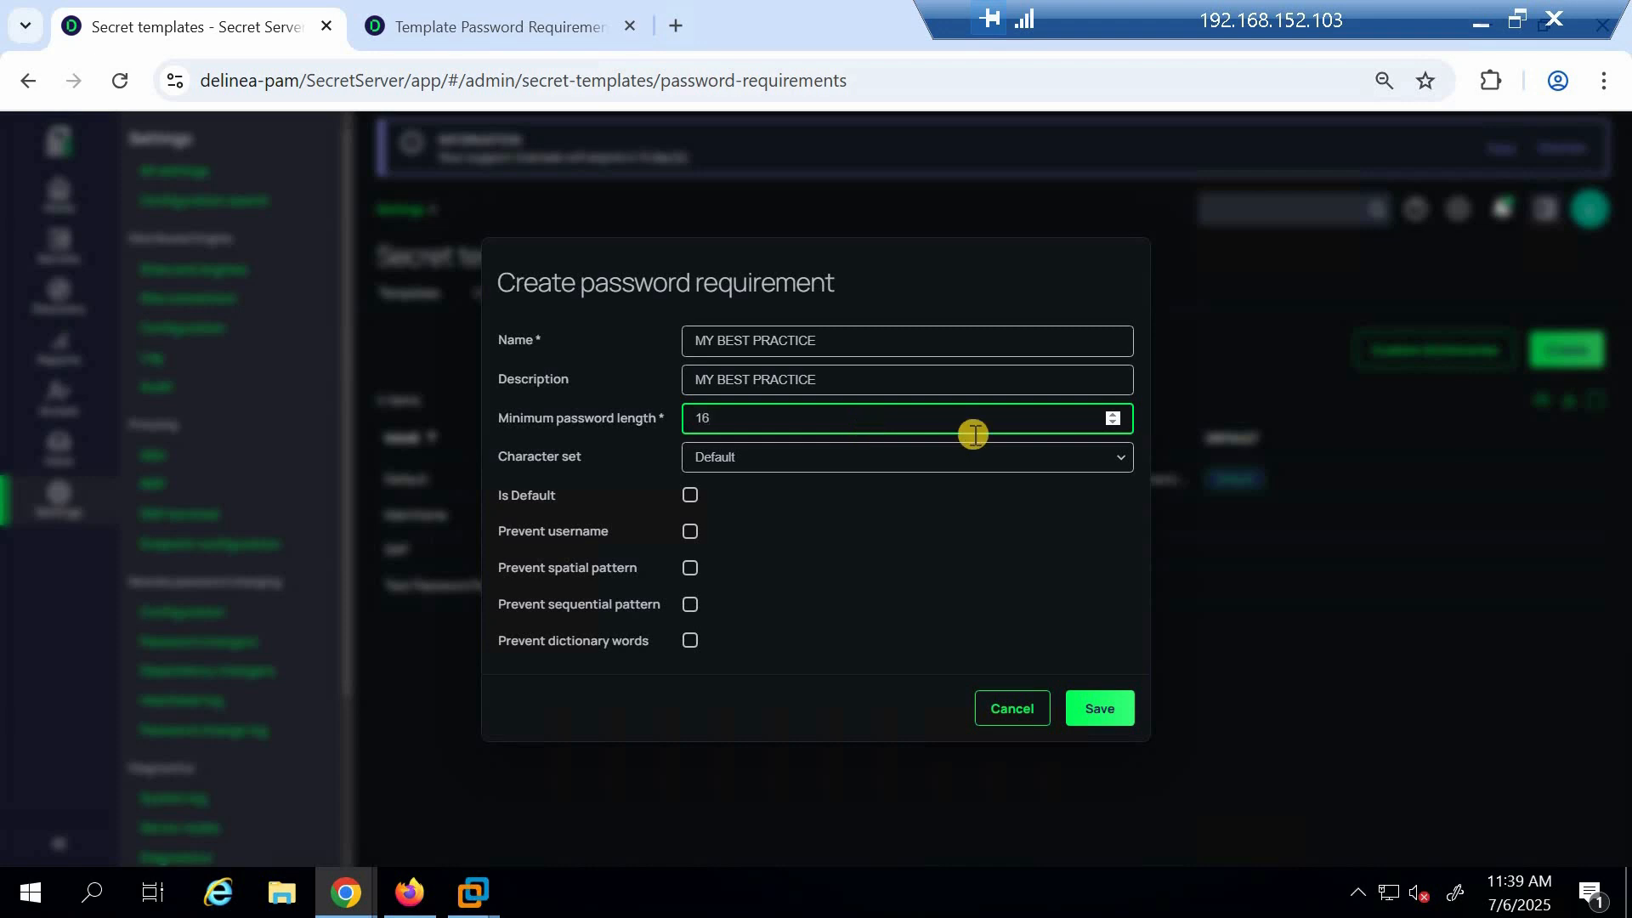
left_click(893, 457)
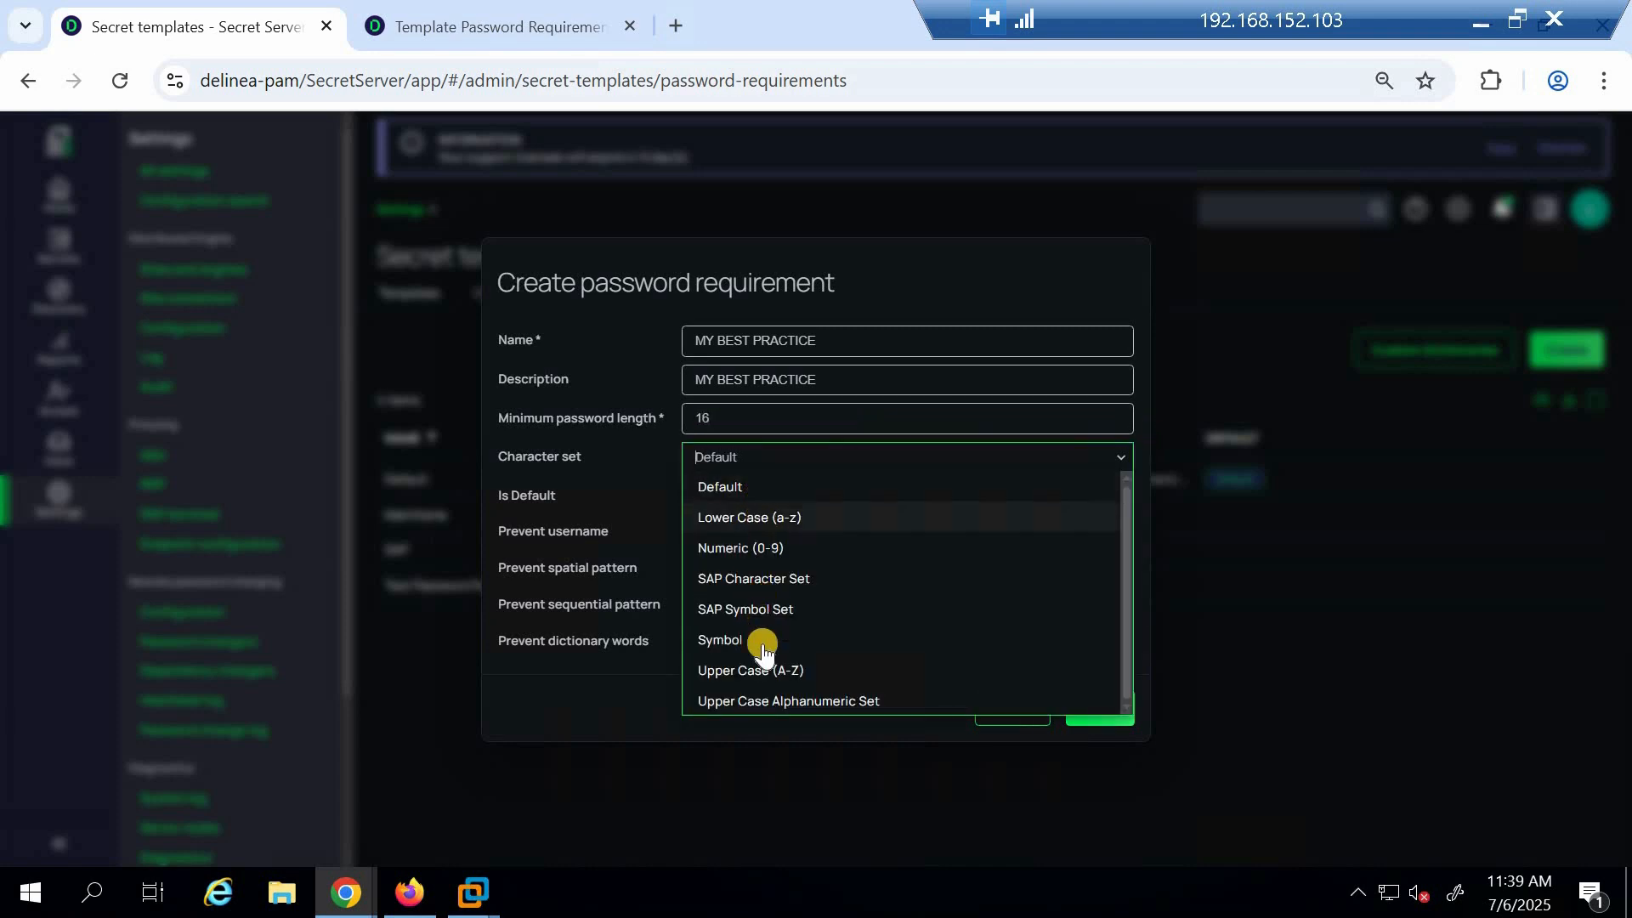
left_click(741, 487)
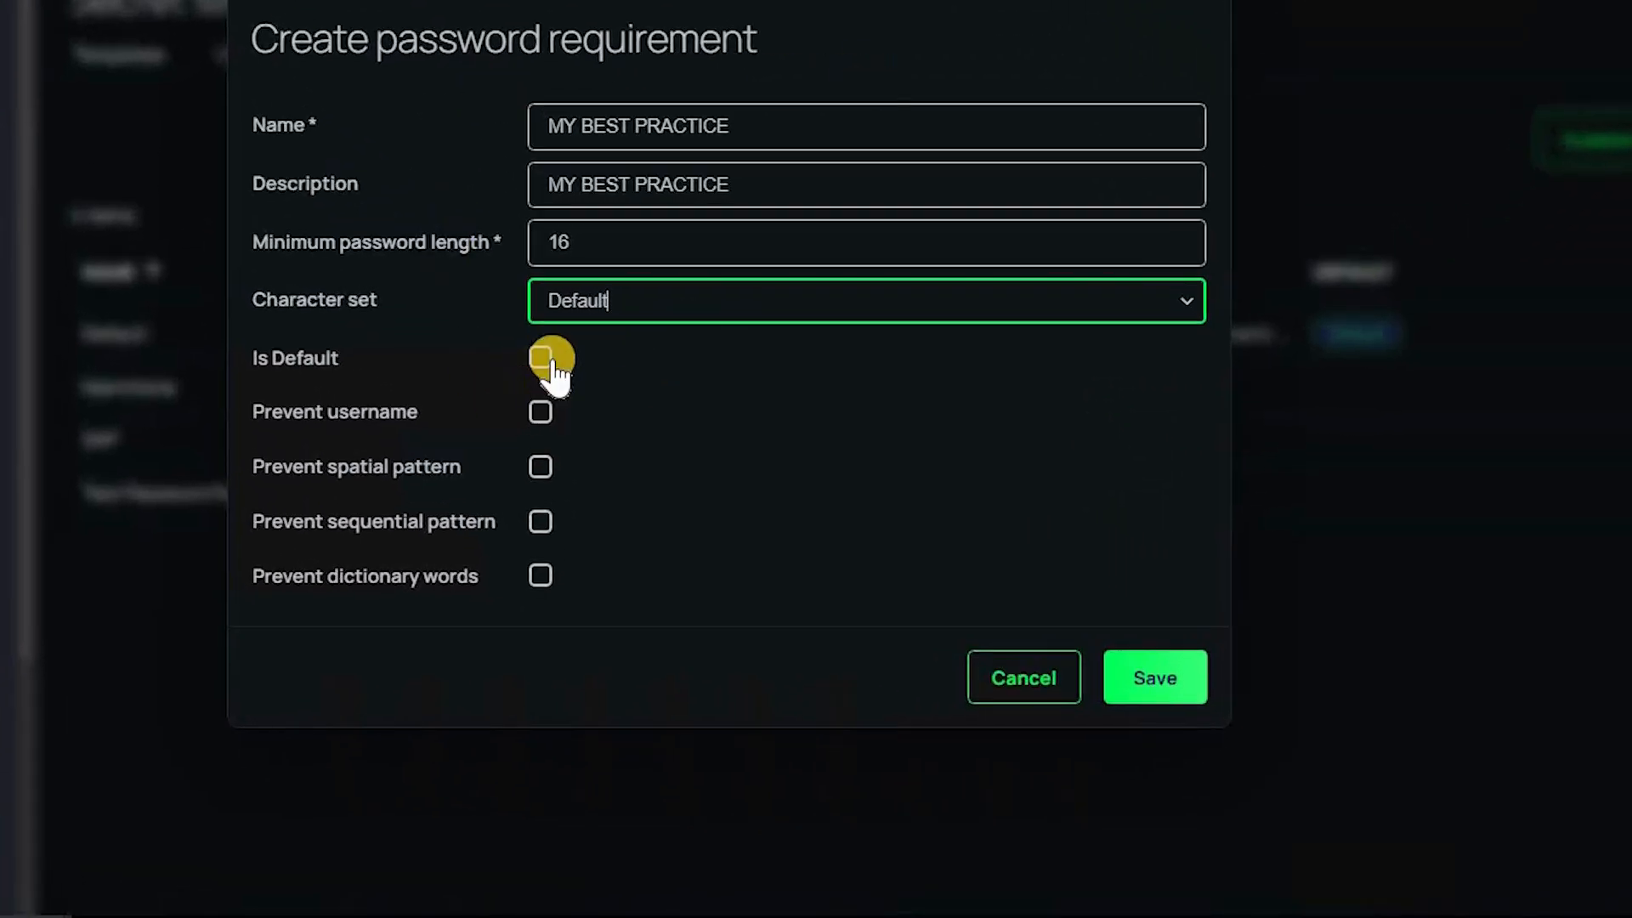
Enable prevent username, spatial pattern, sequential pattern and dictionary words, then save the new requirement
left_click(543, 413)
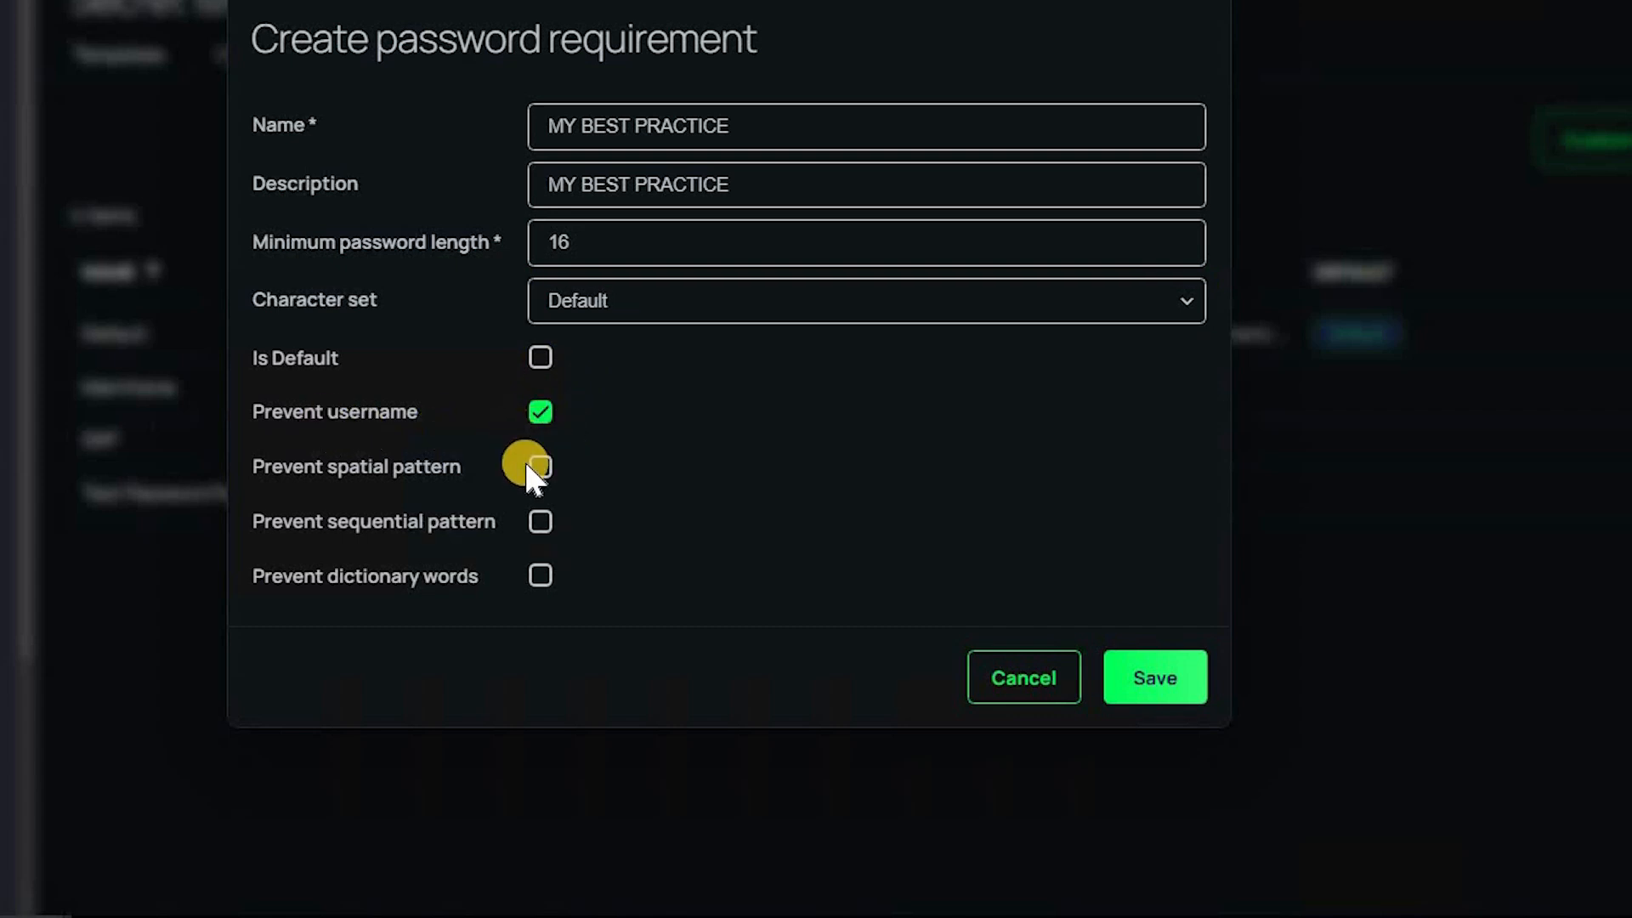
left_click(539, 473)
left_click(541, 525)
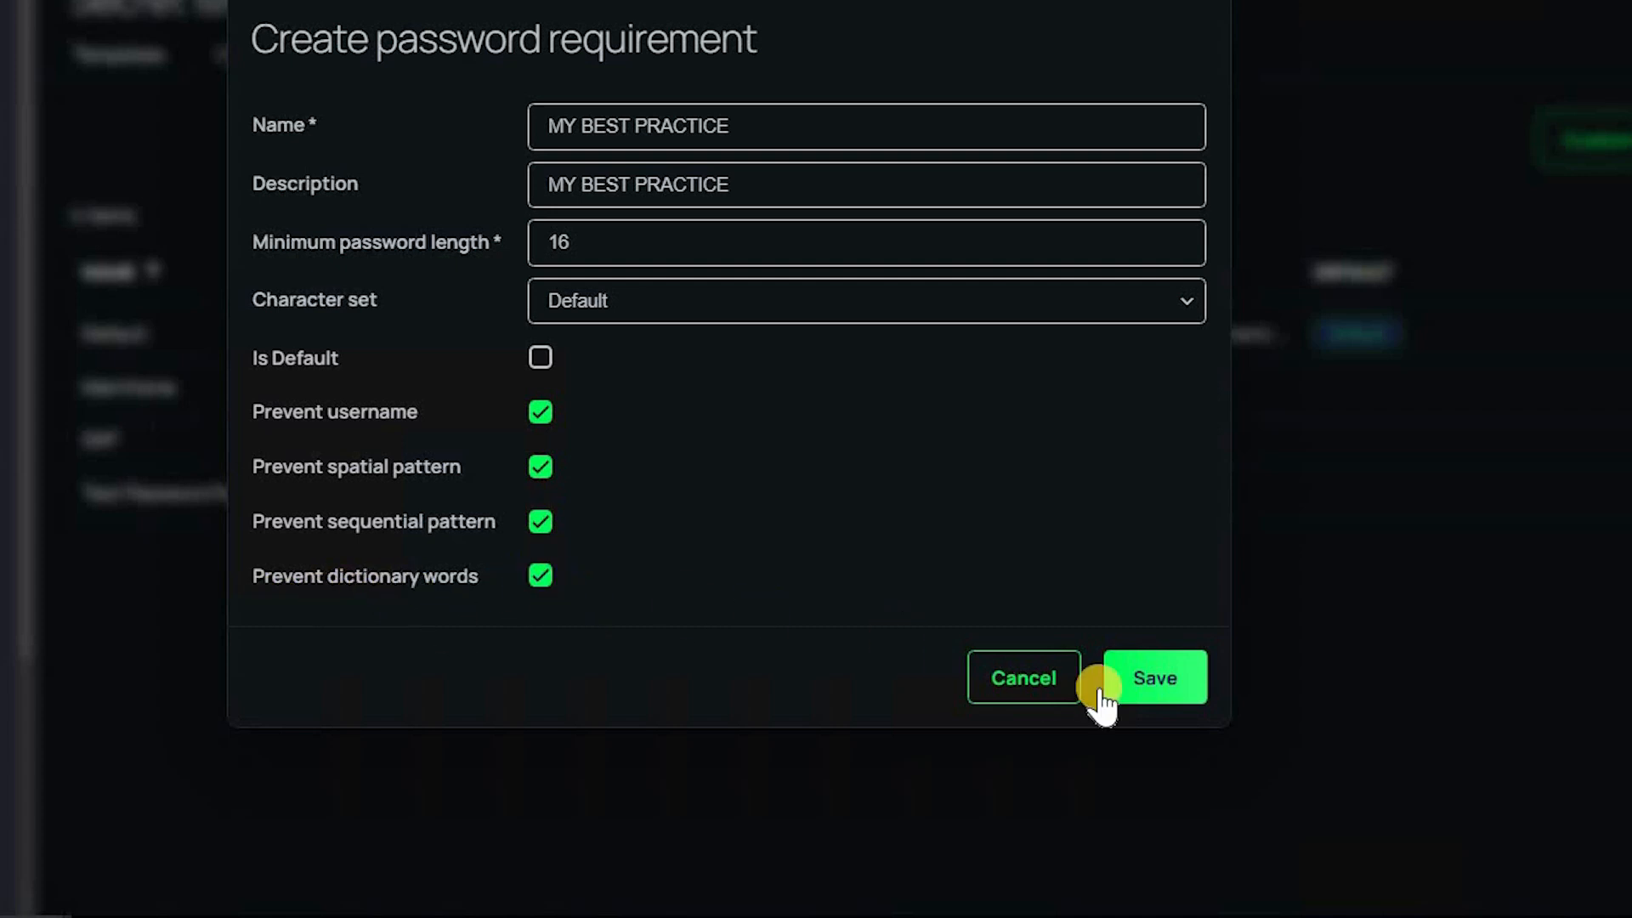
left_click(1153, 678)
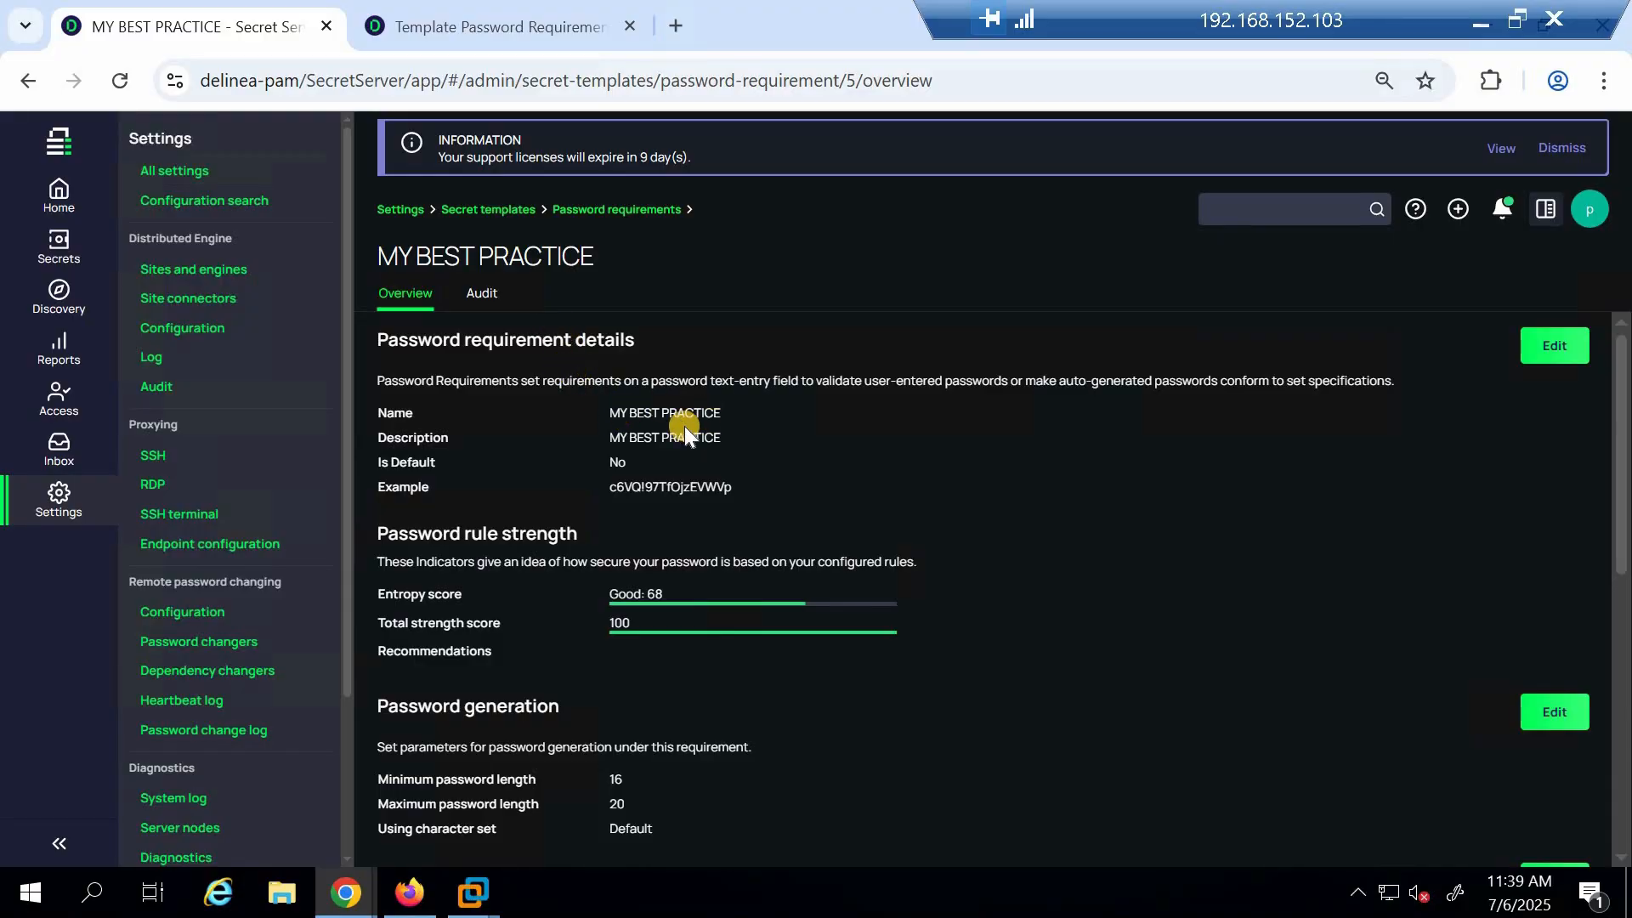
Try requiring specific starting and ending characters in the validation section, then cancel the edit
scroll(641, 442, "down", 7)
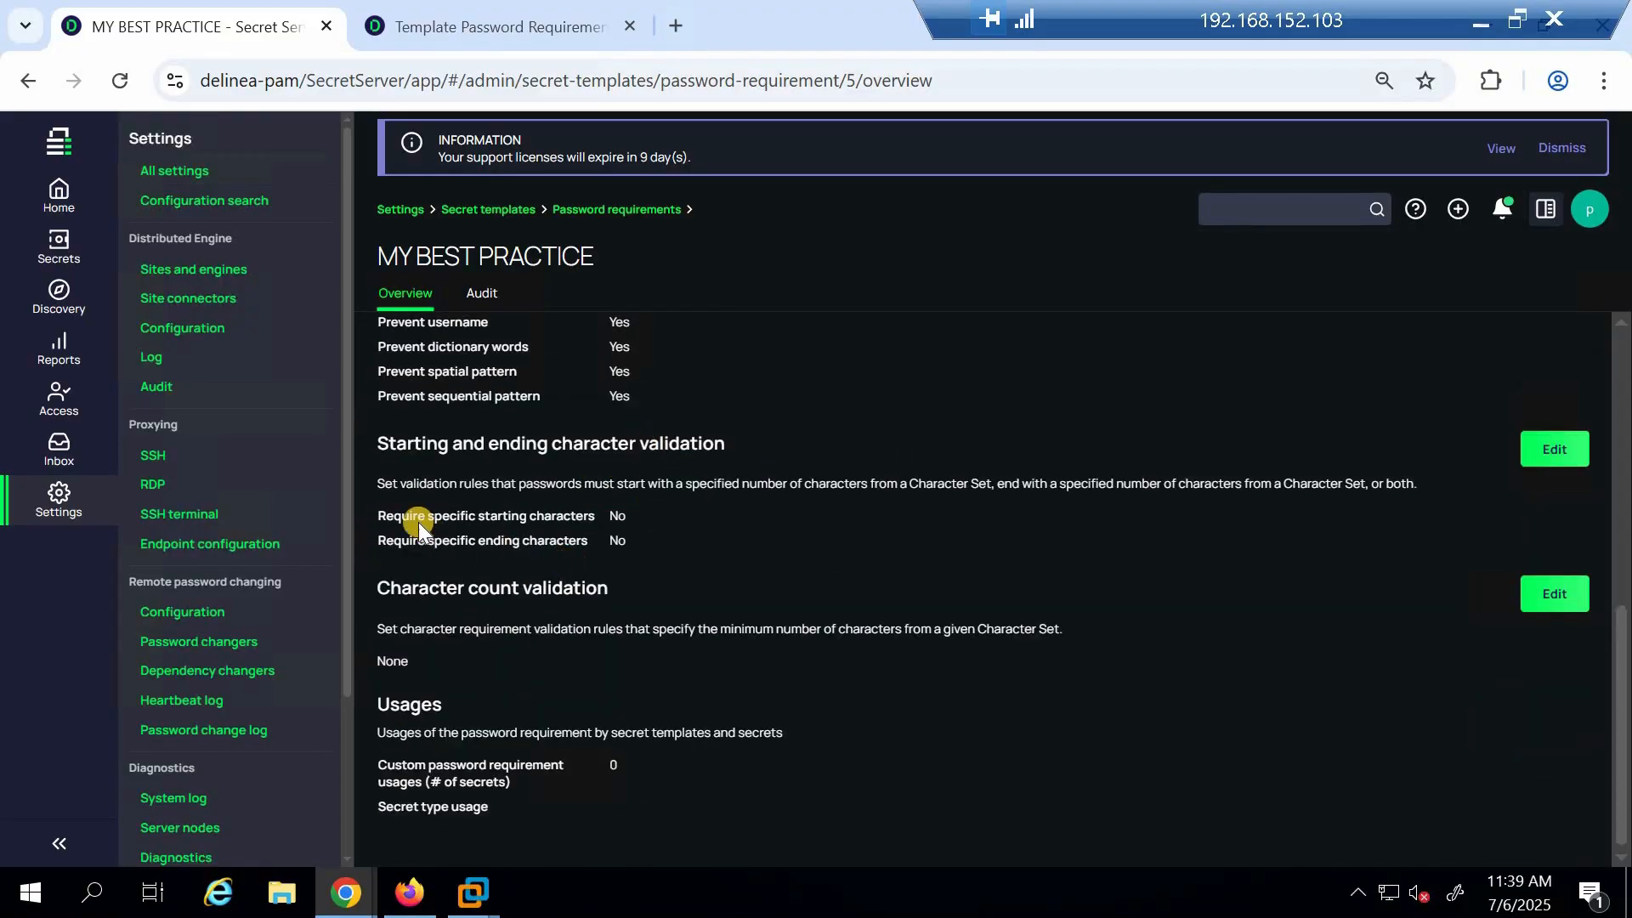
left_click(1552, 450)
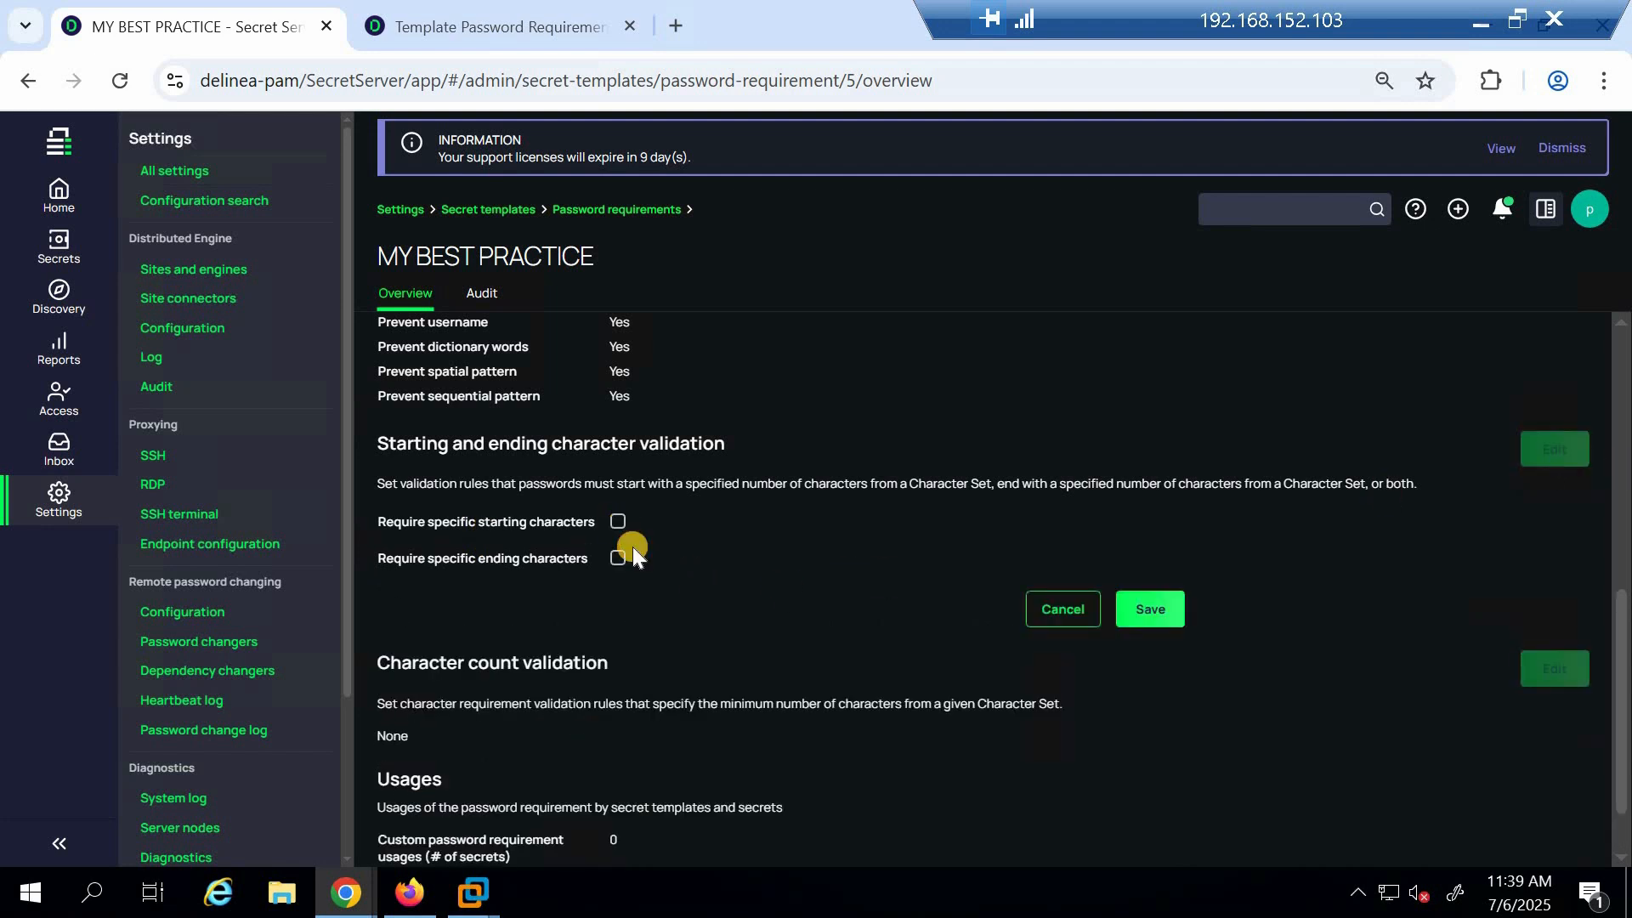
left_click(618, 521)
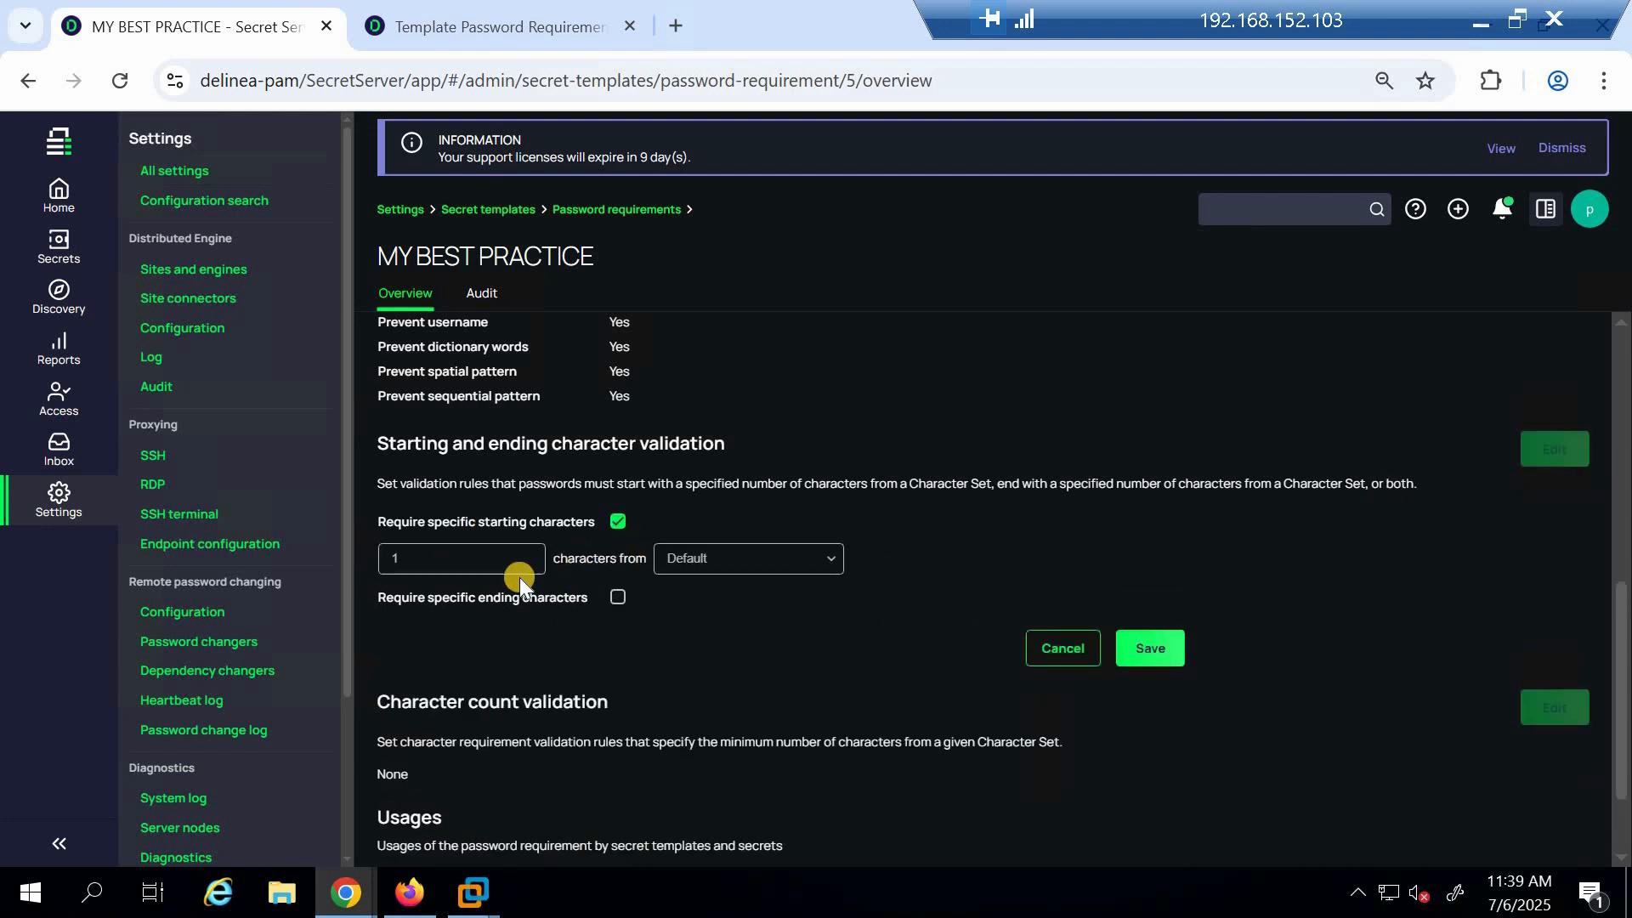
left_click(615, 598)
left_click(618, 561)
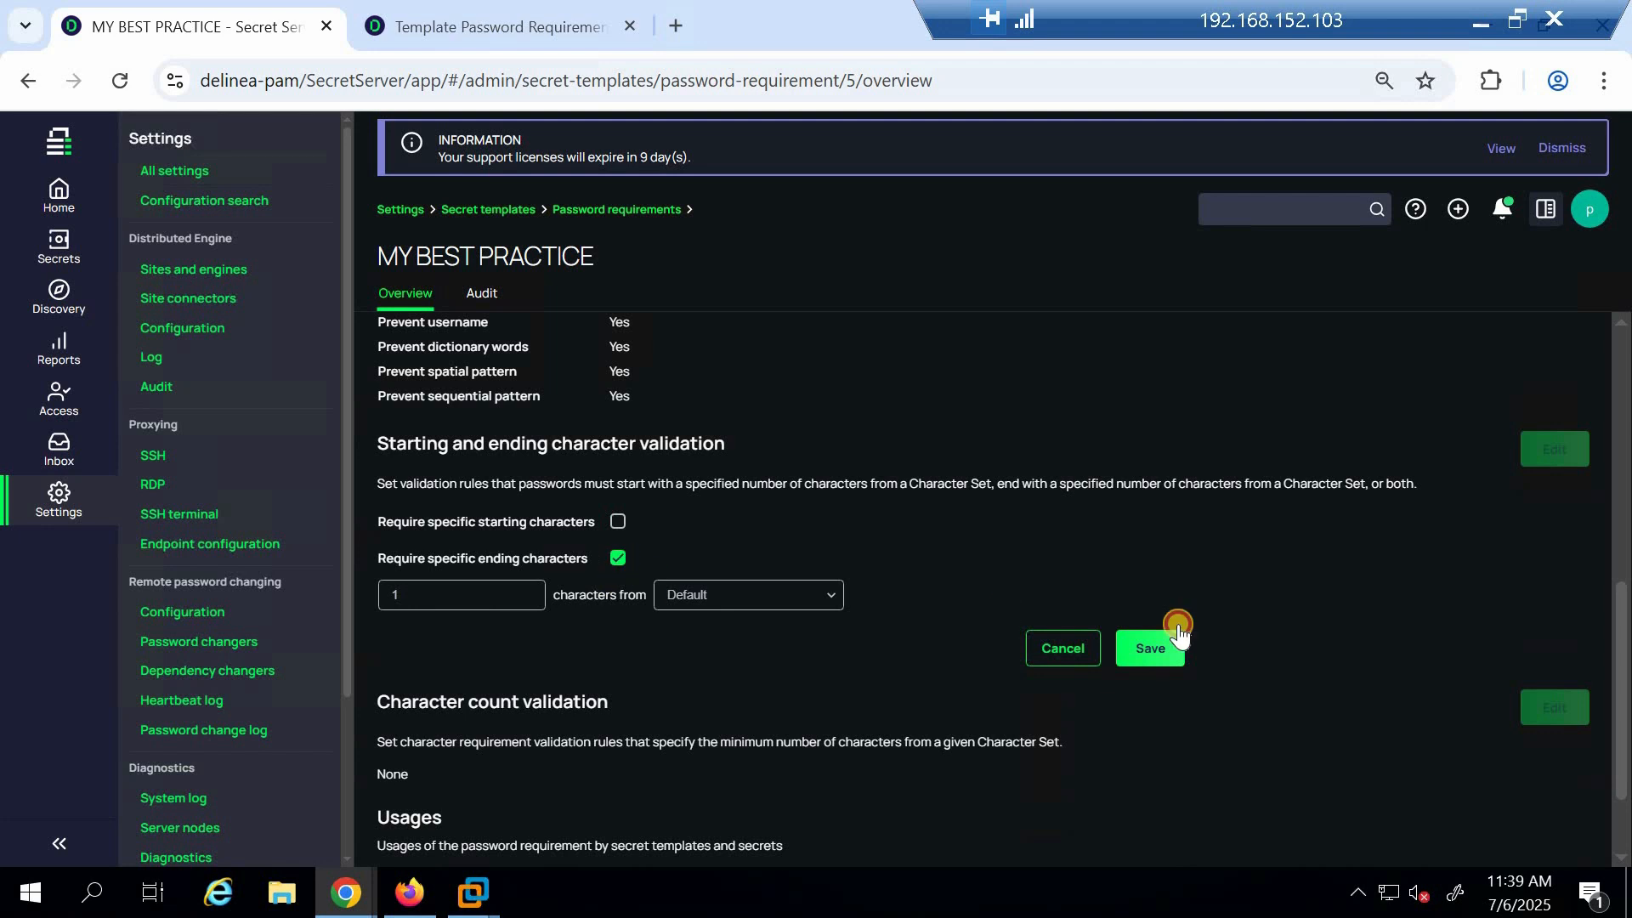
left_click(1061, 612)
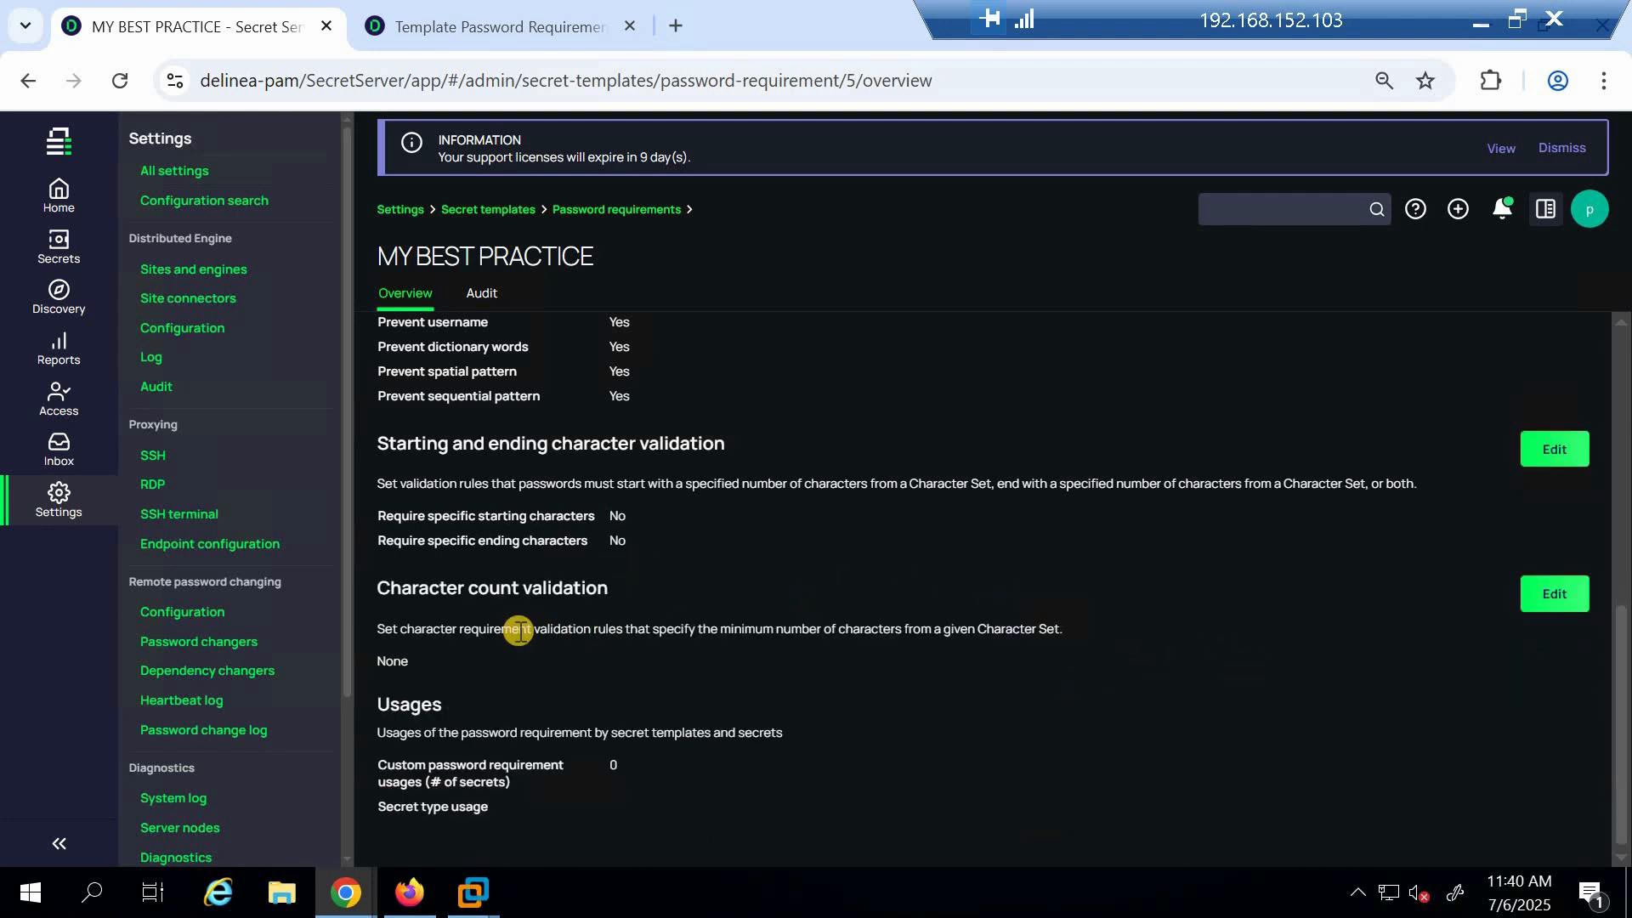
left_click(1571, 595)
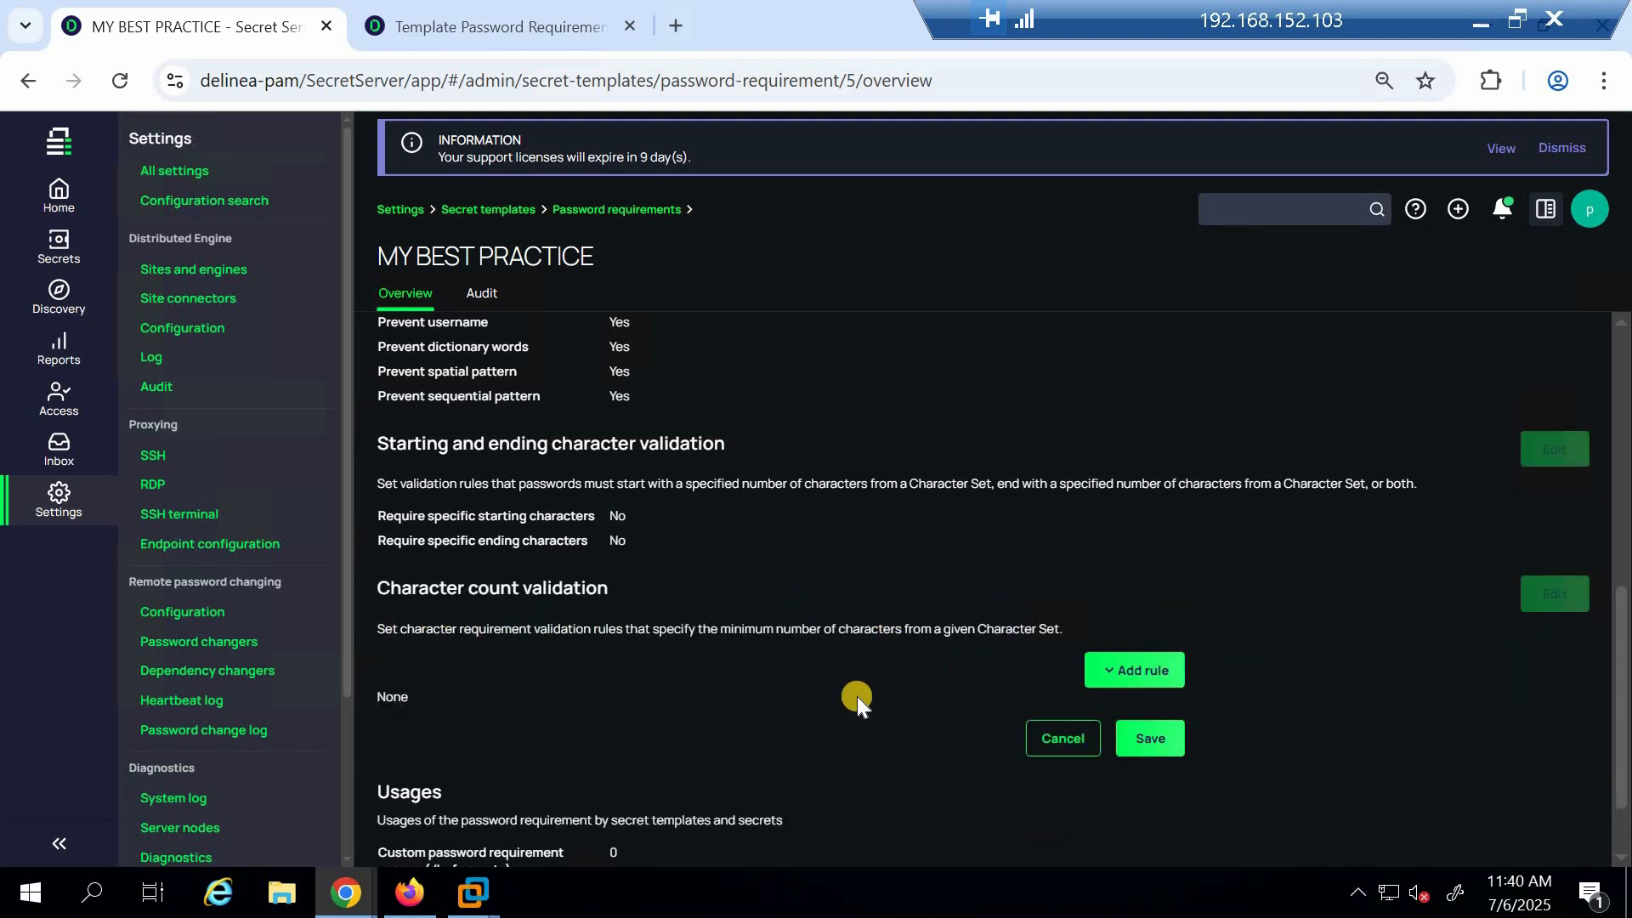
left_click(1119, 673)
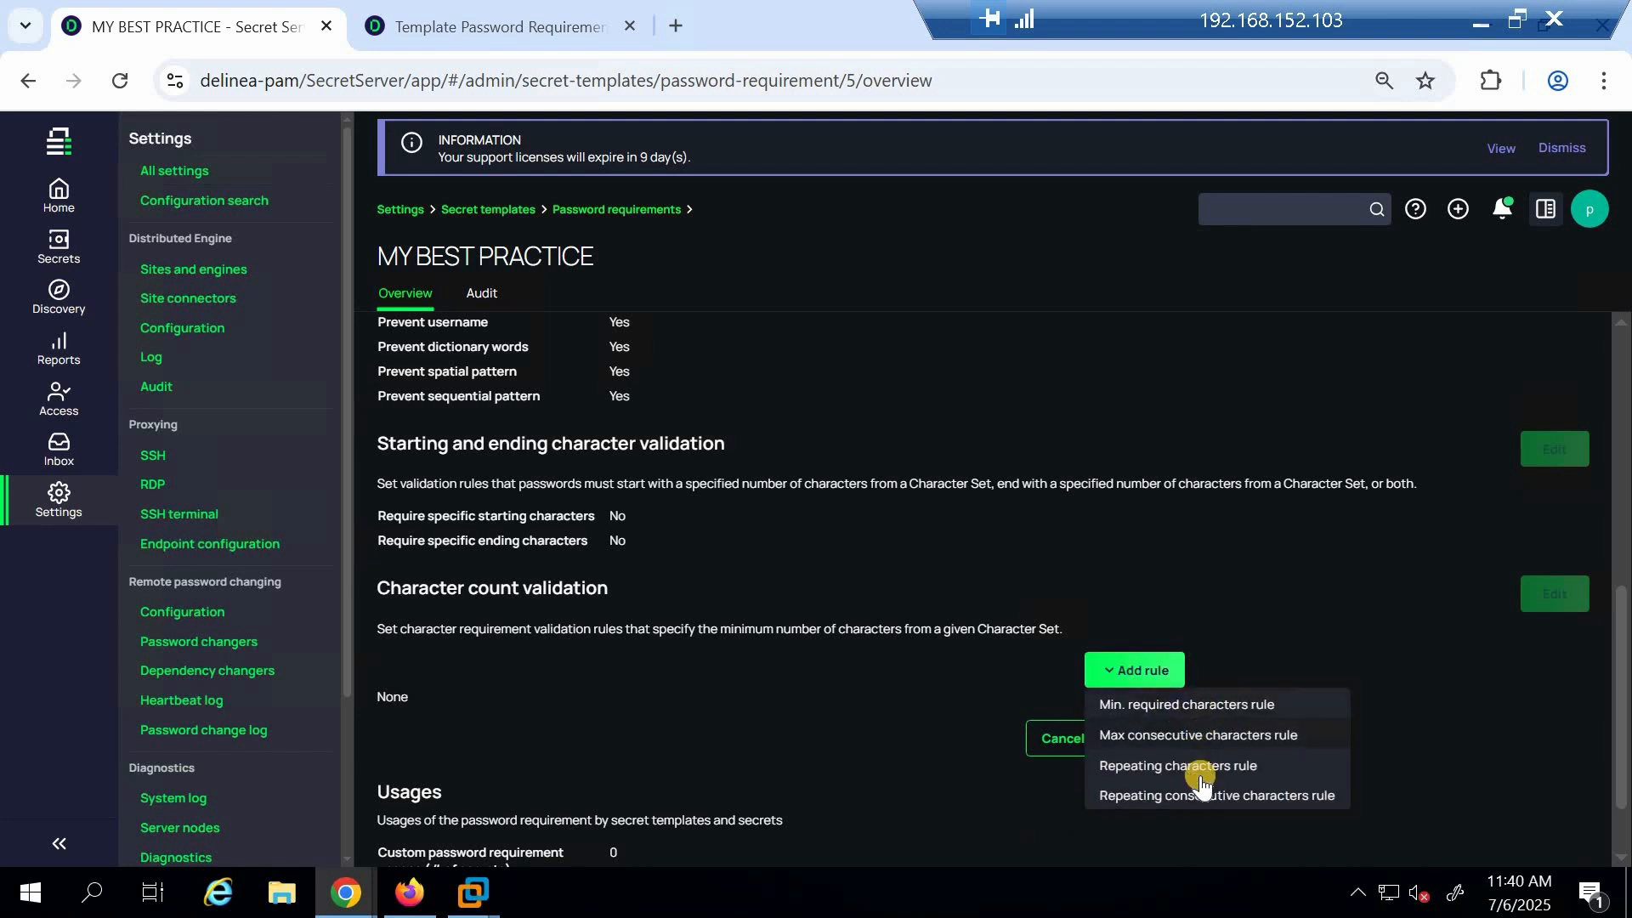
left_click(1058, 738)
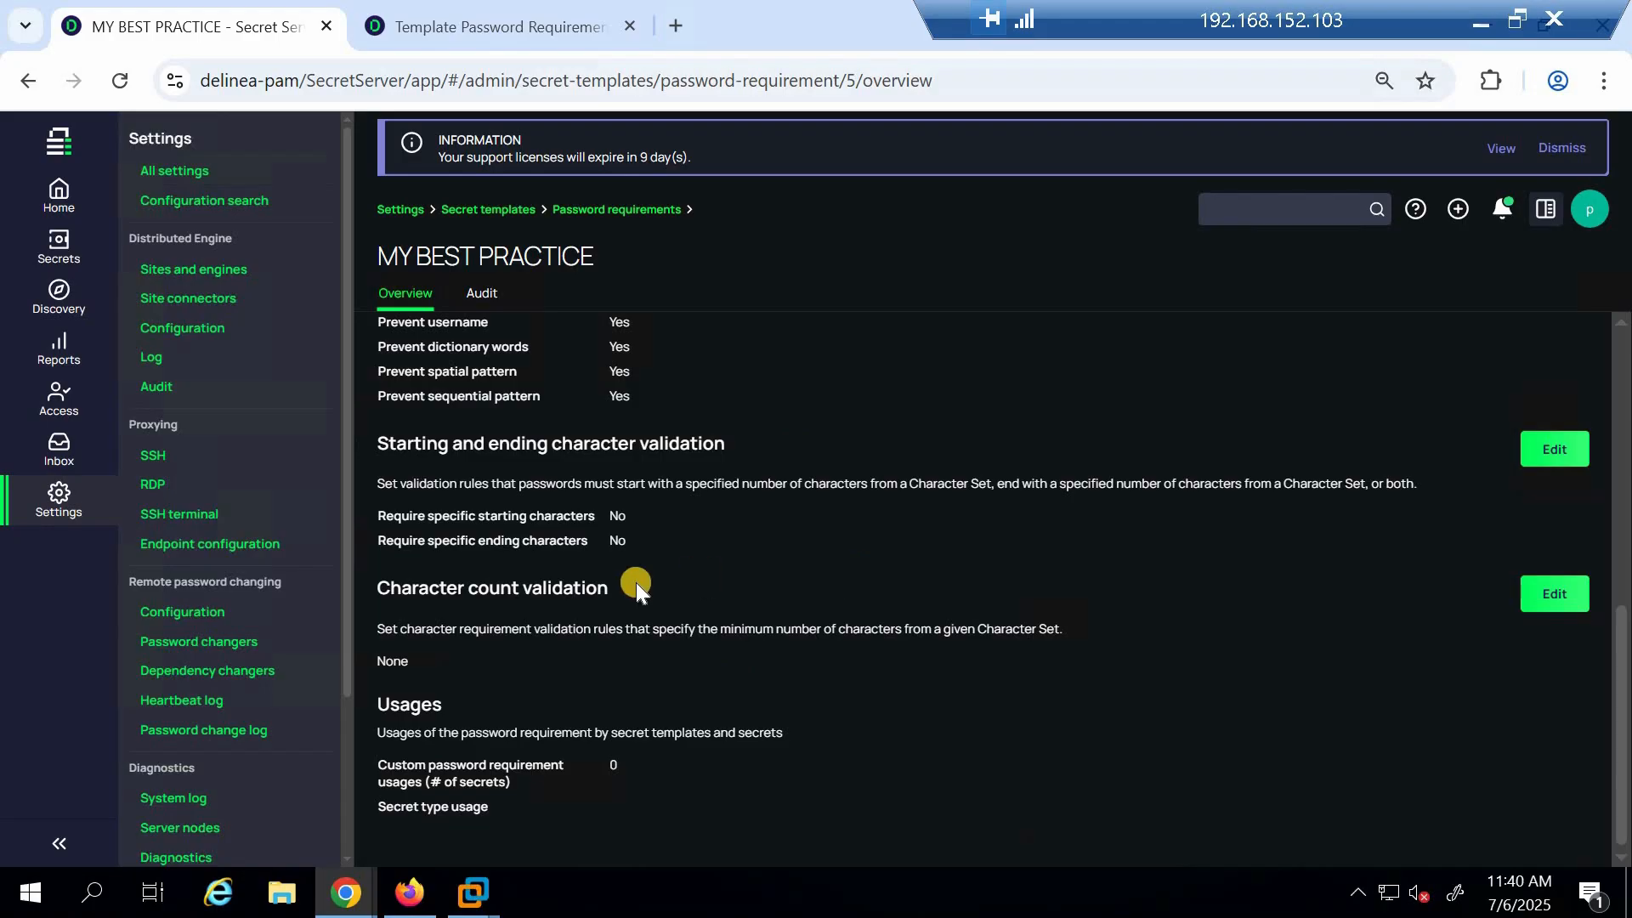
Review the requirement's audit history, then open the custom password dictionaries list
scroll(782, 476, "up", 9)
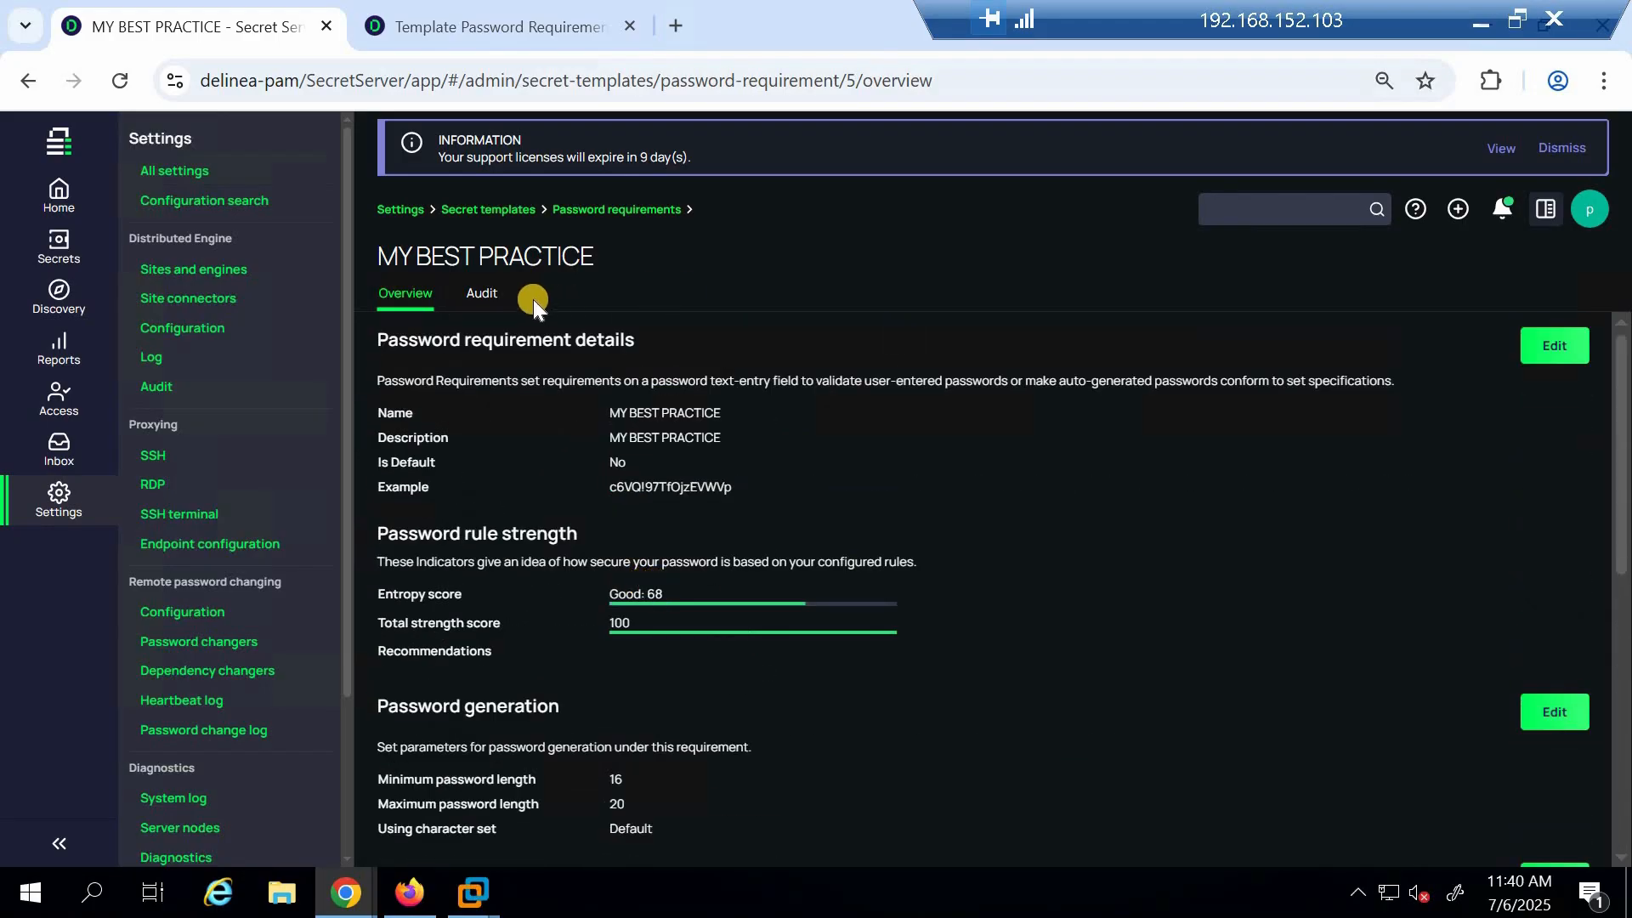
left_click(482, 293)
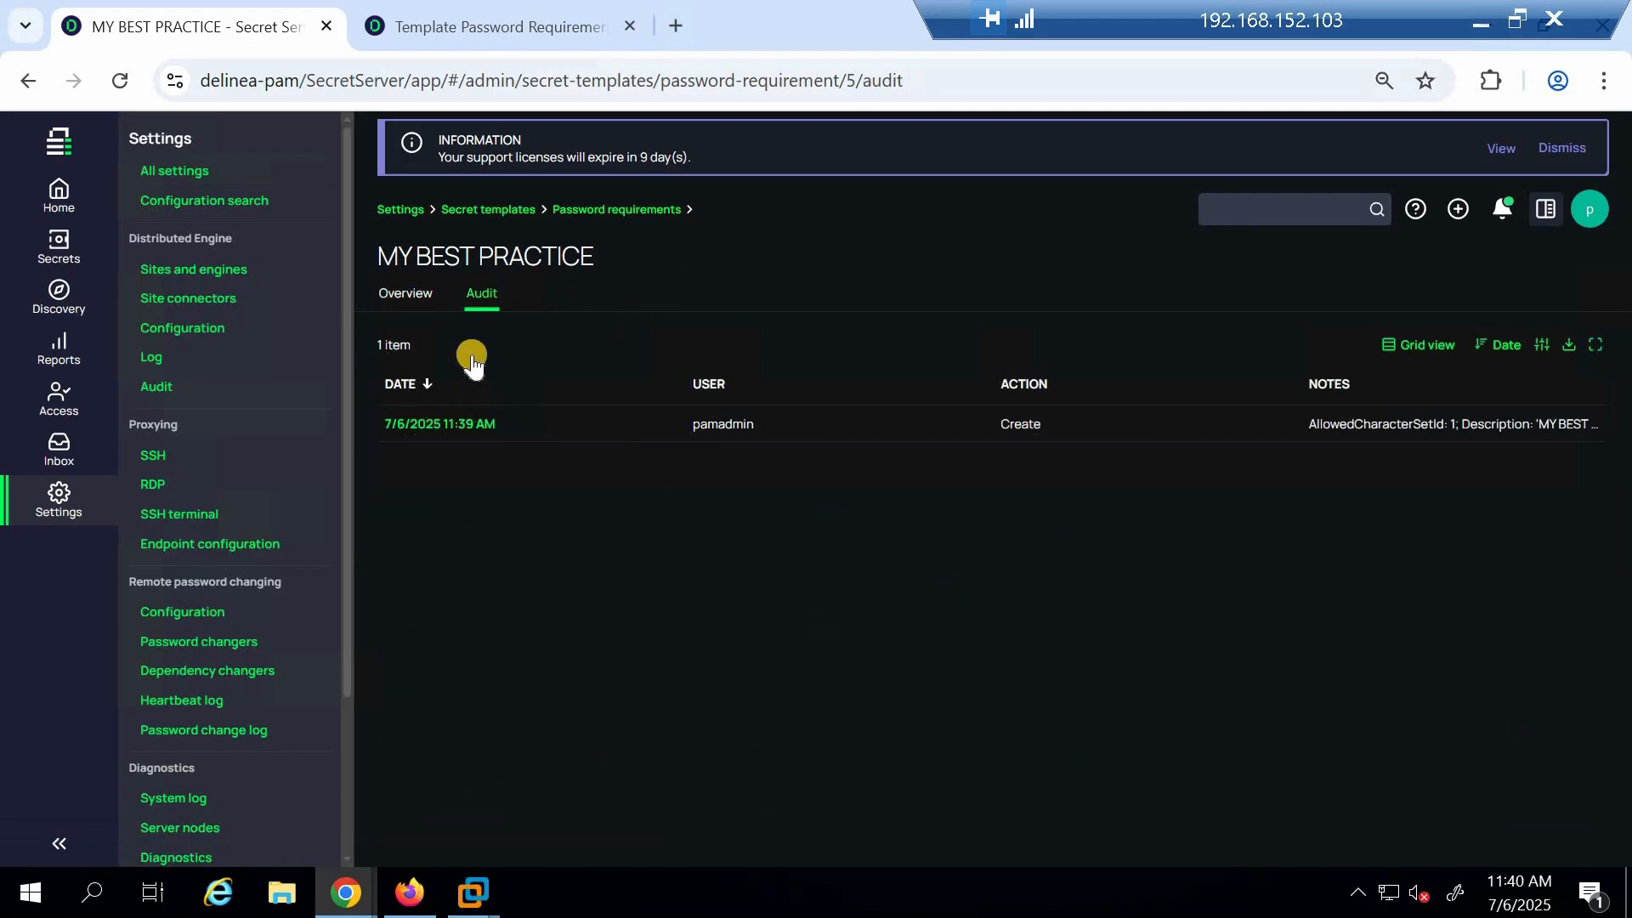
left_click(640, 209)
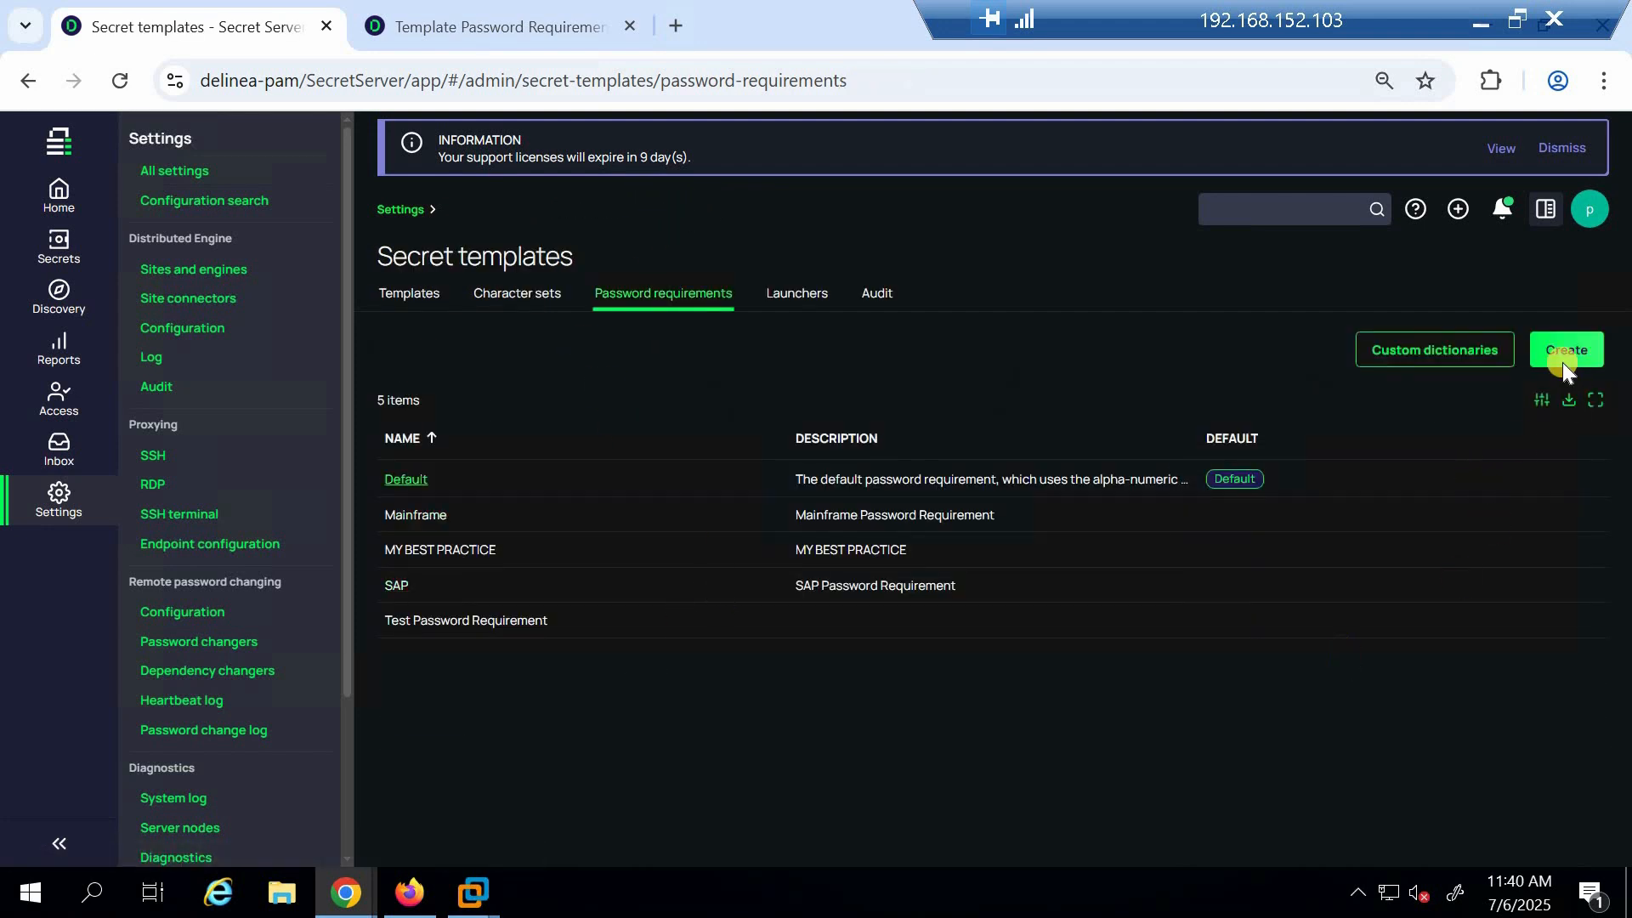
left_click(1420, 352)
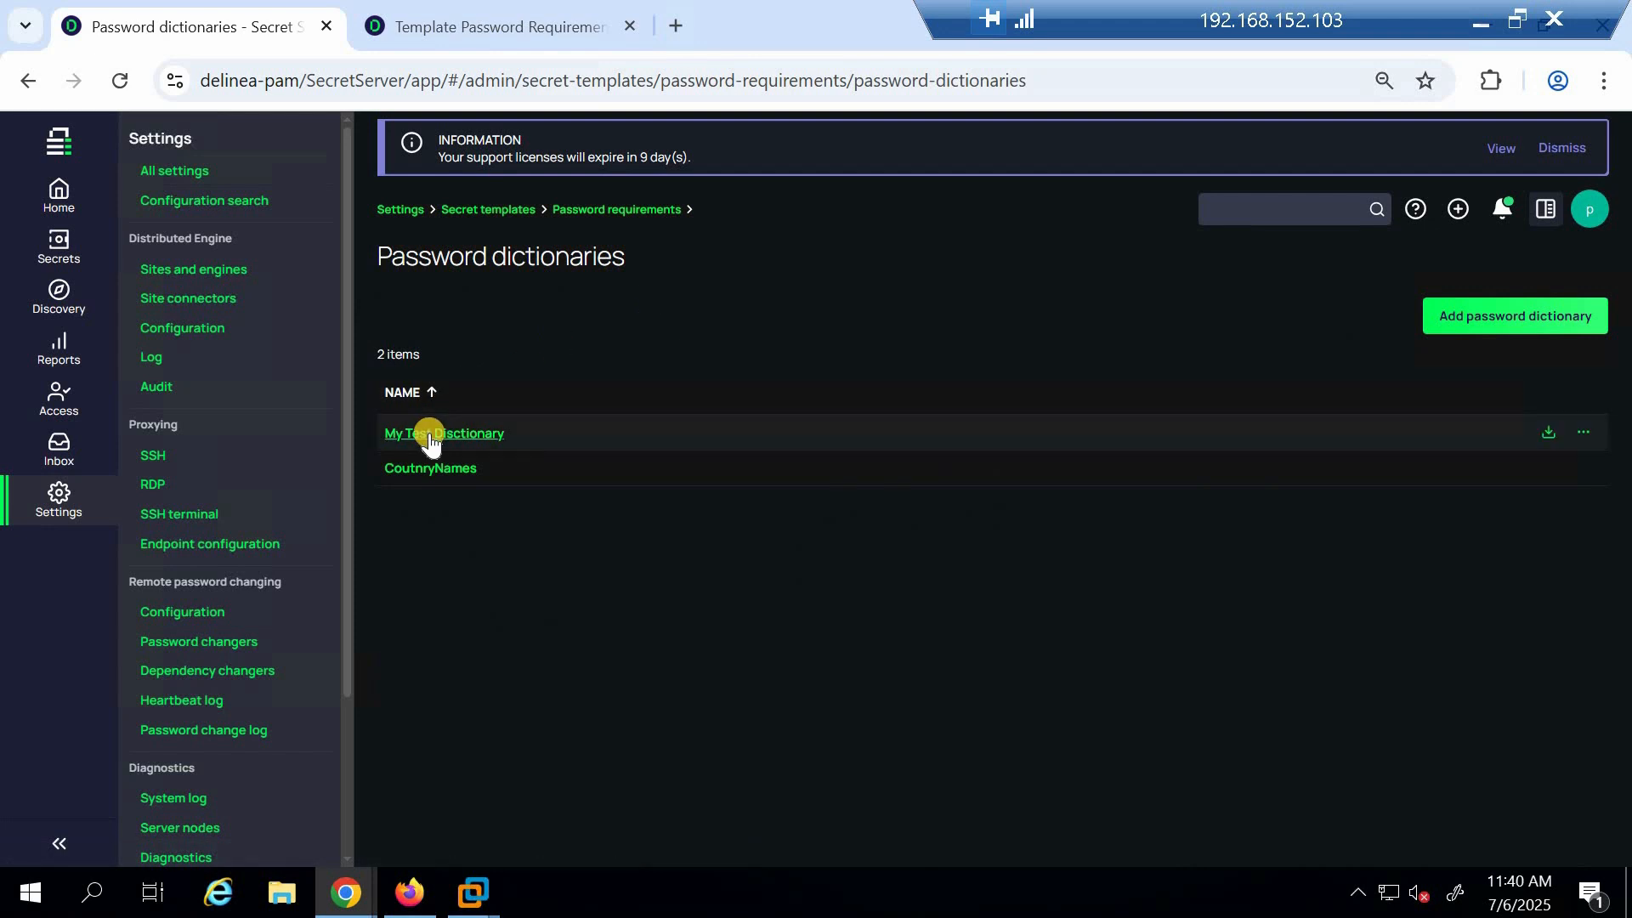
Begin adding a password dictionary and open the file picker for its source file
left_click(1514, 321)
left_click(751, 480)
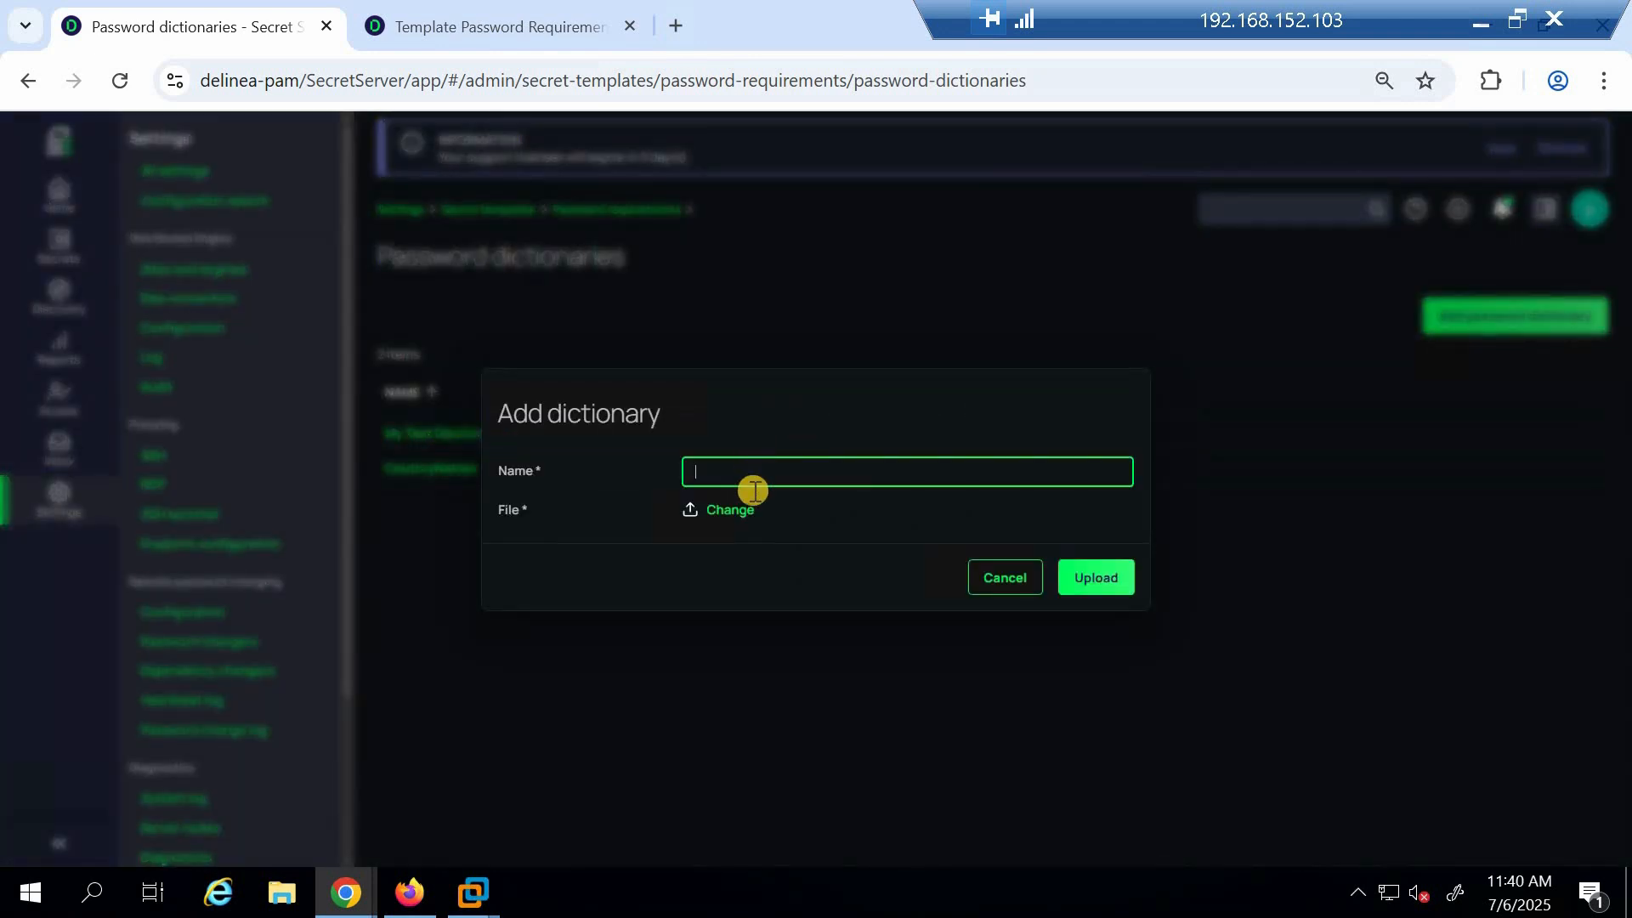
left_click(708, 470)
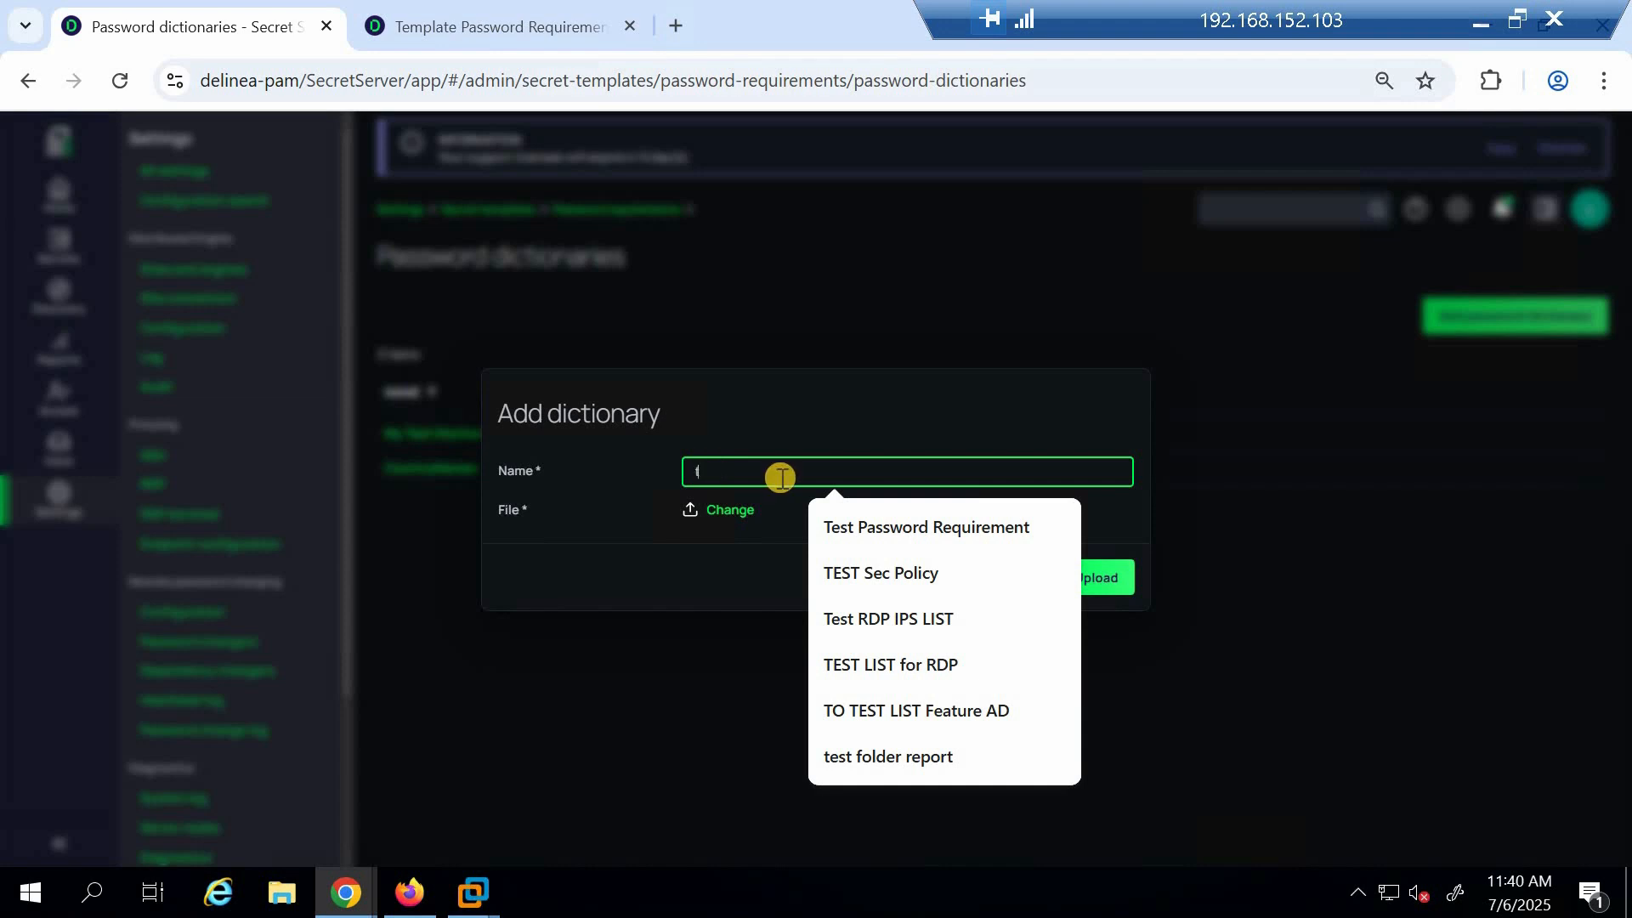
left_click(722, 508)
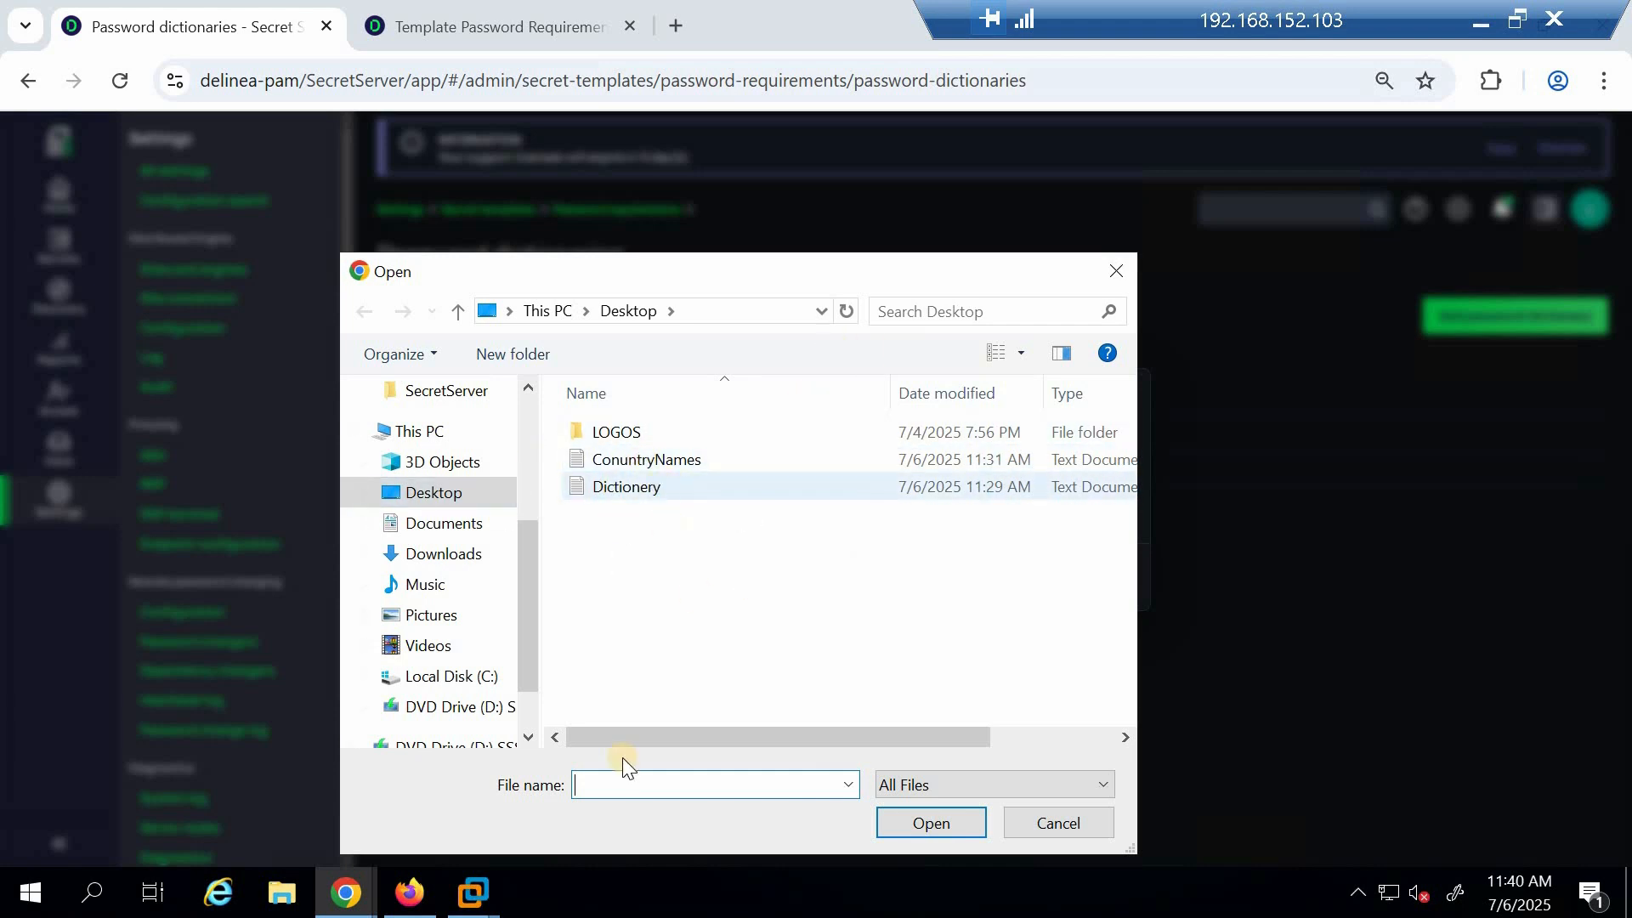
Examine the contents of the ConuntryNames and Dictionery text files on the desktop
left_click(283, 903)
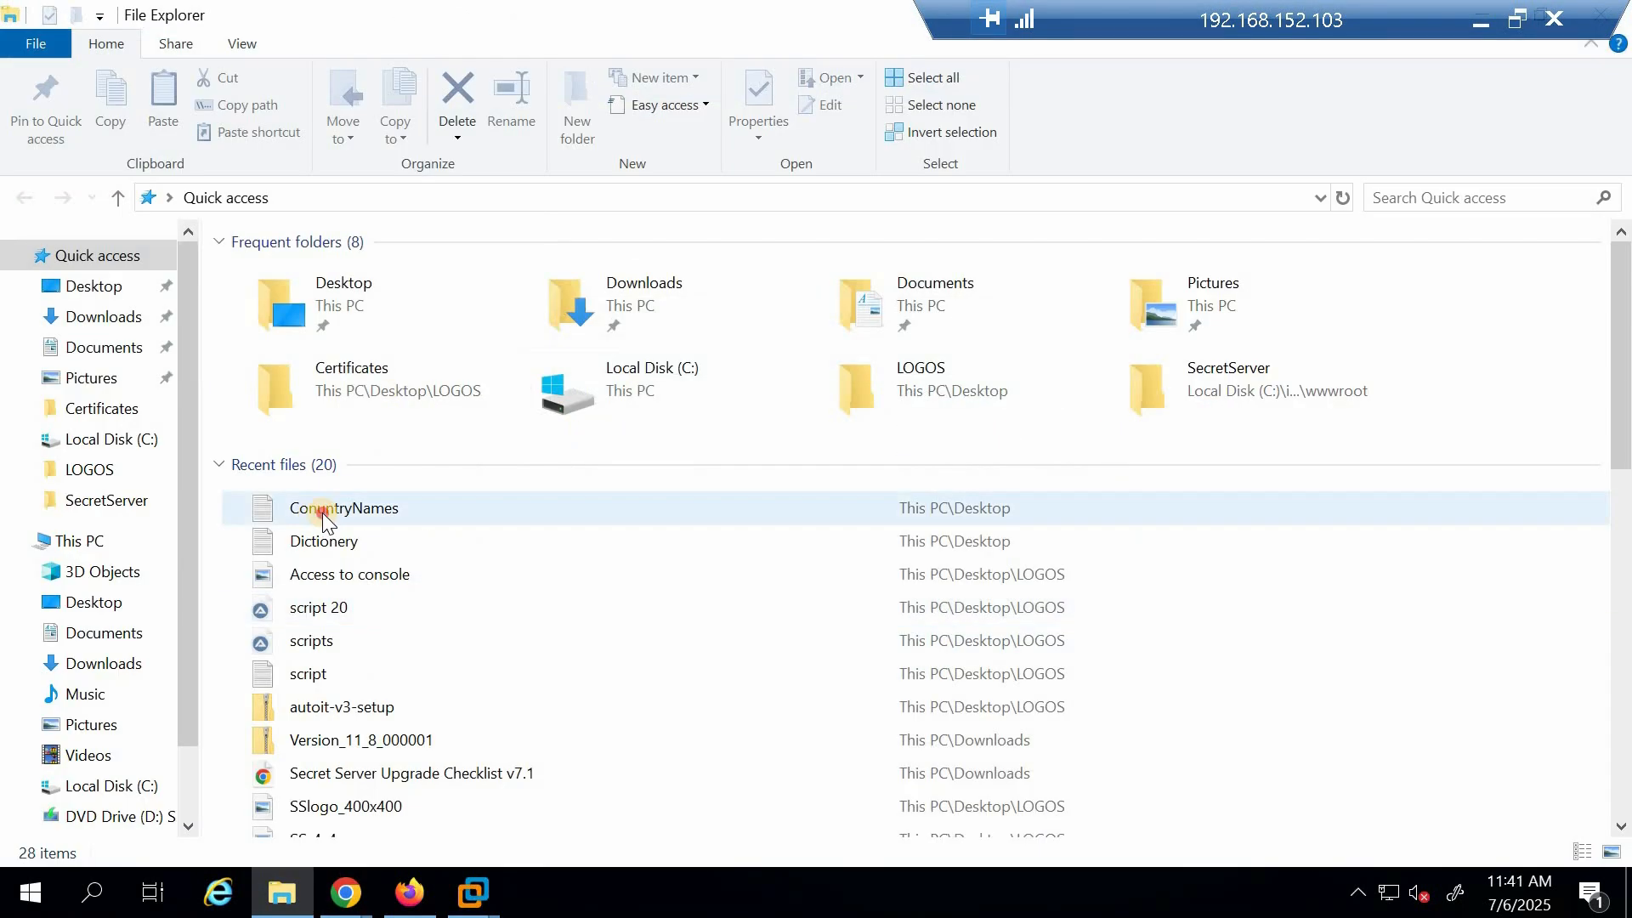
double_click(323, 514)
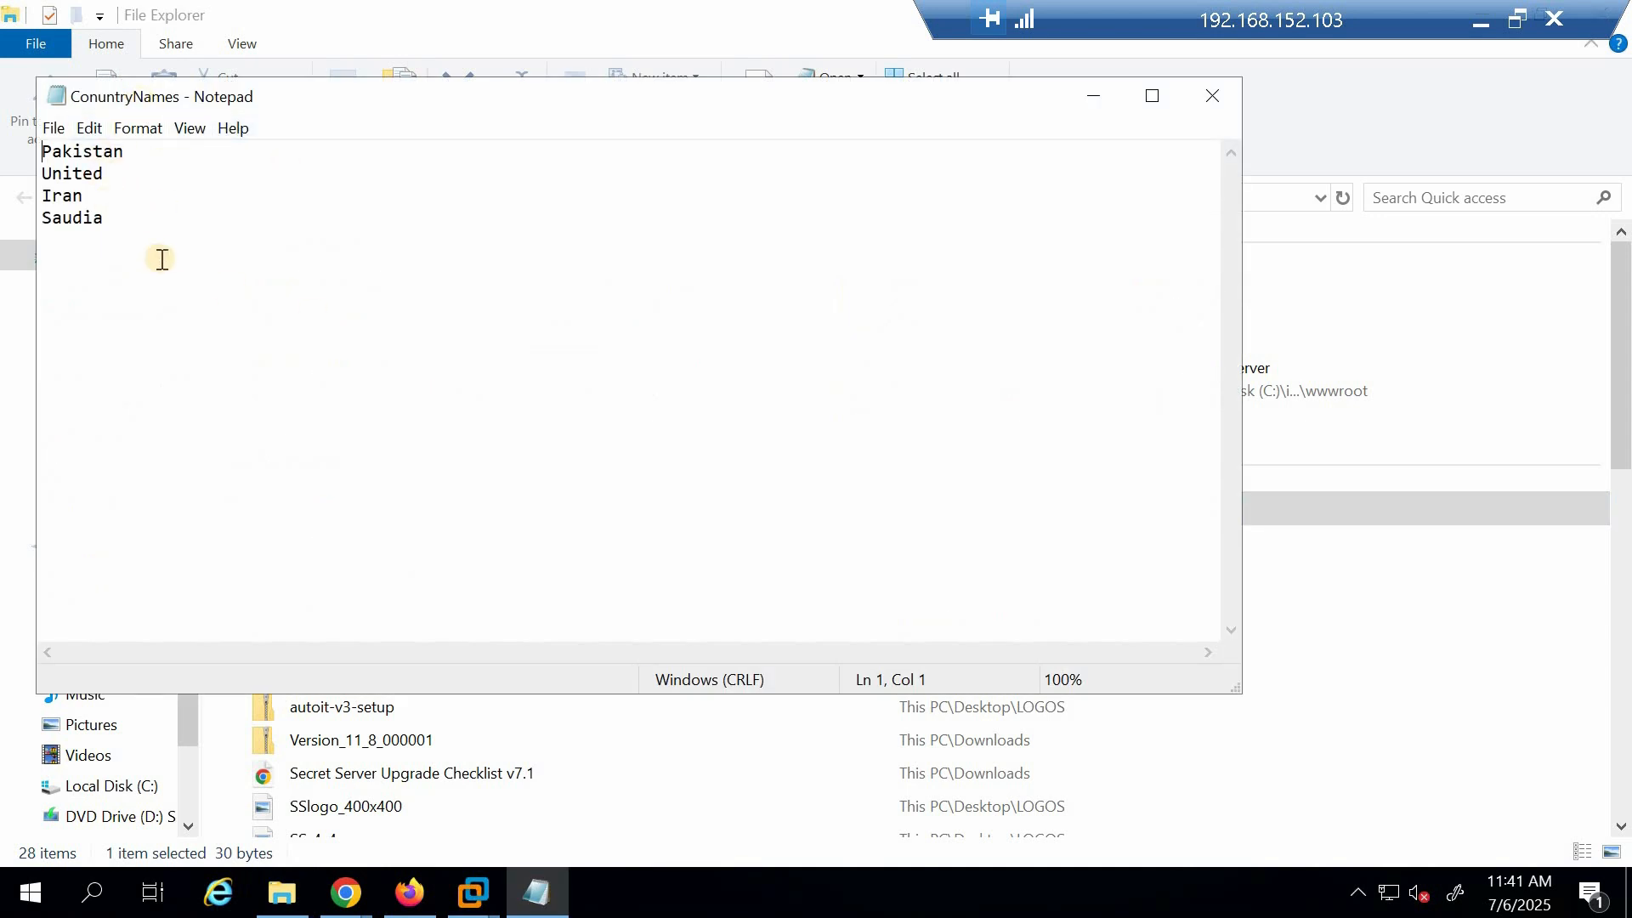
left_click(1212, 96)
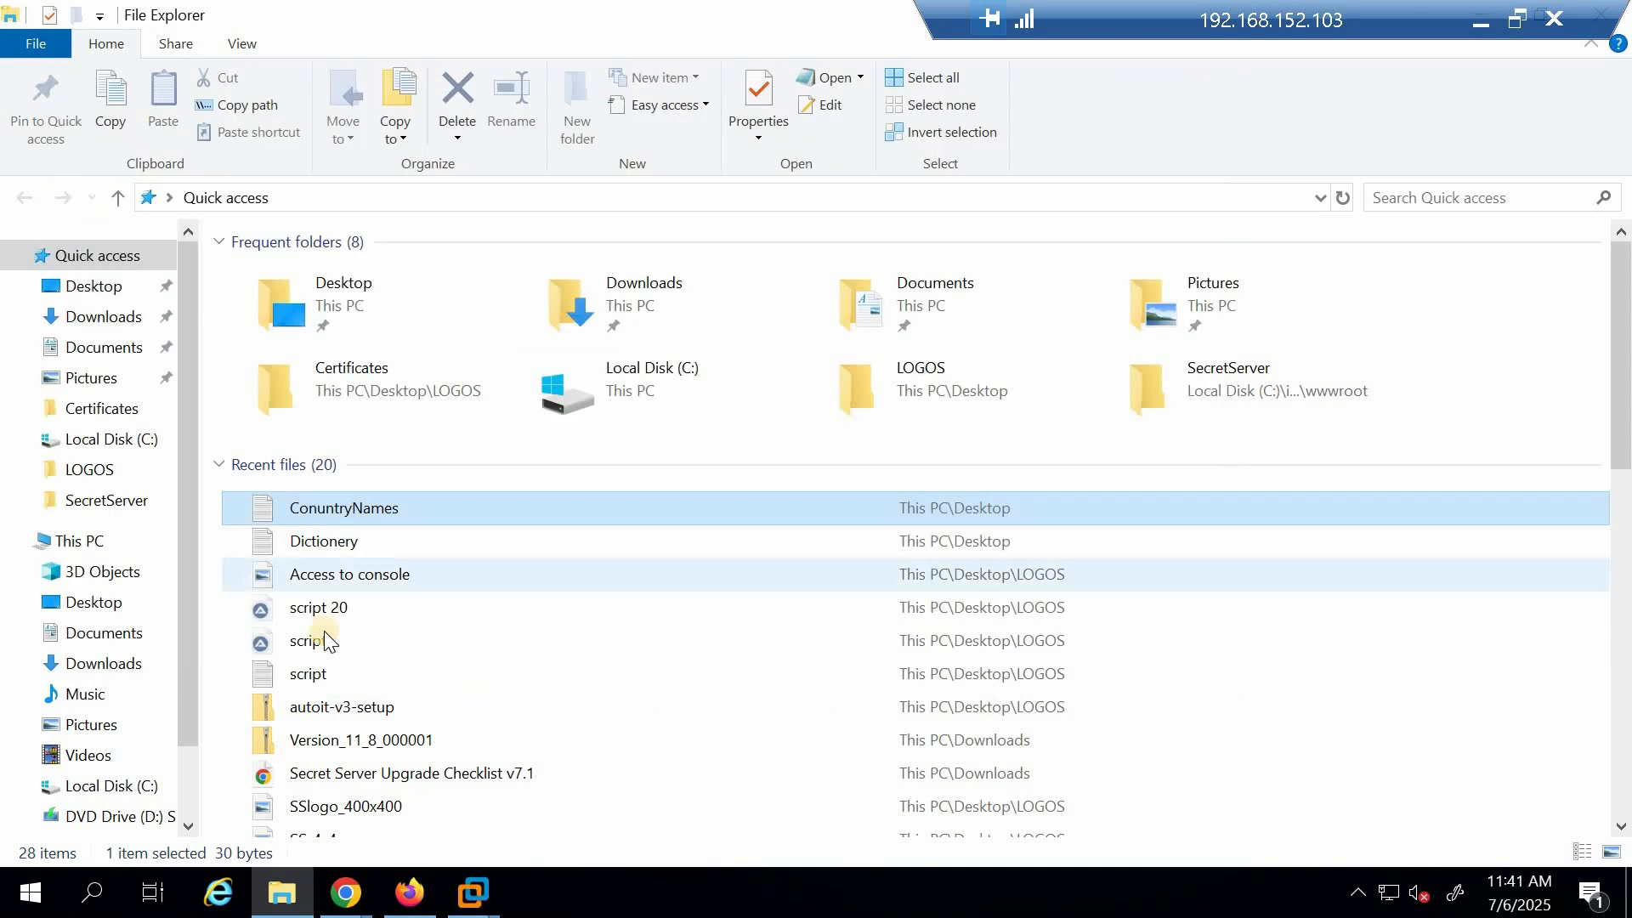
double_click(323, 542)
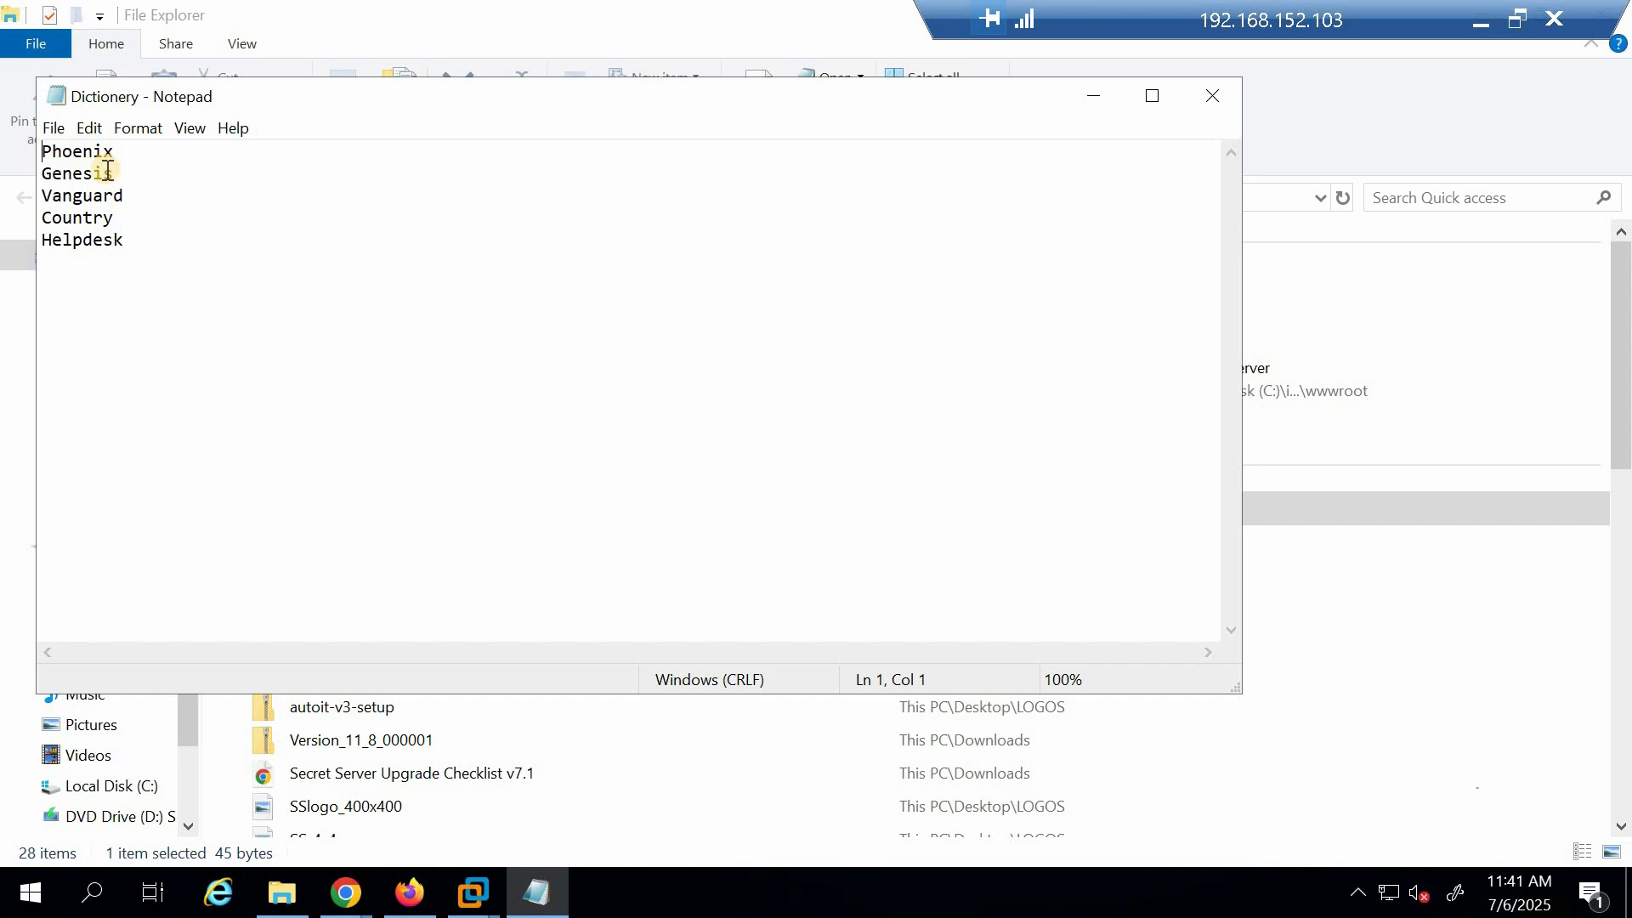
left_click(1209, 93)
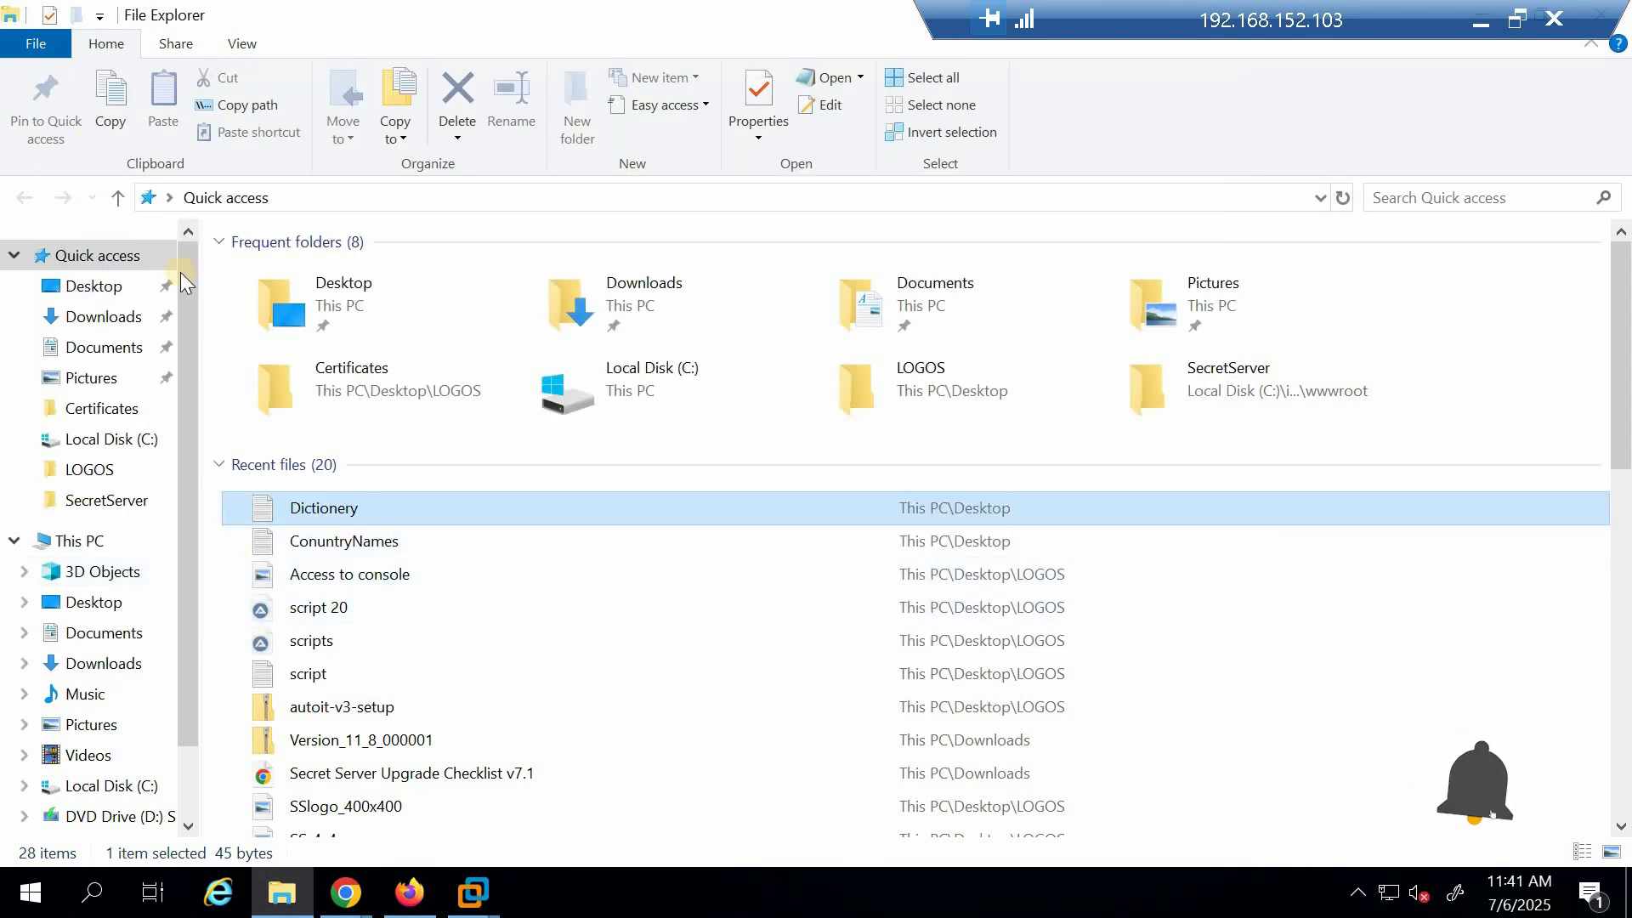
left_click(118, 198)
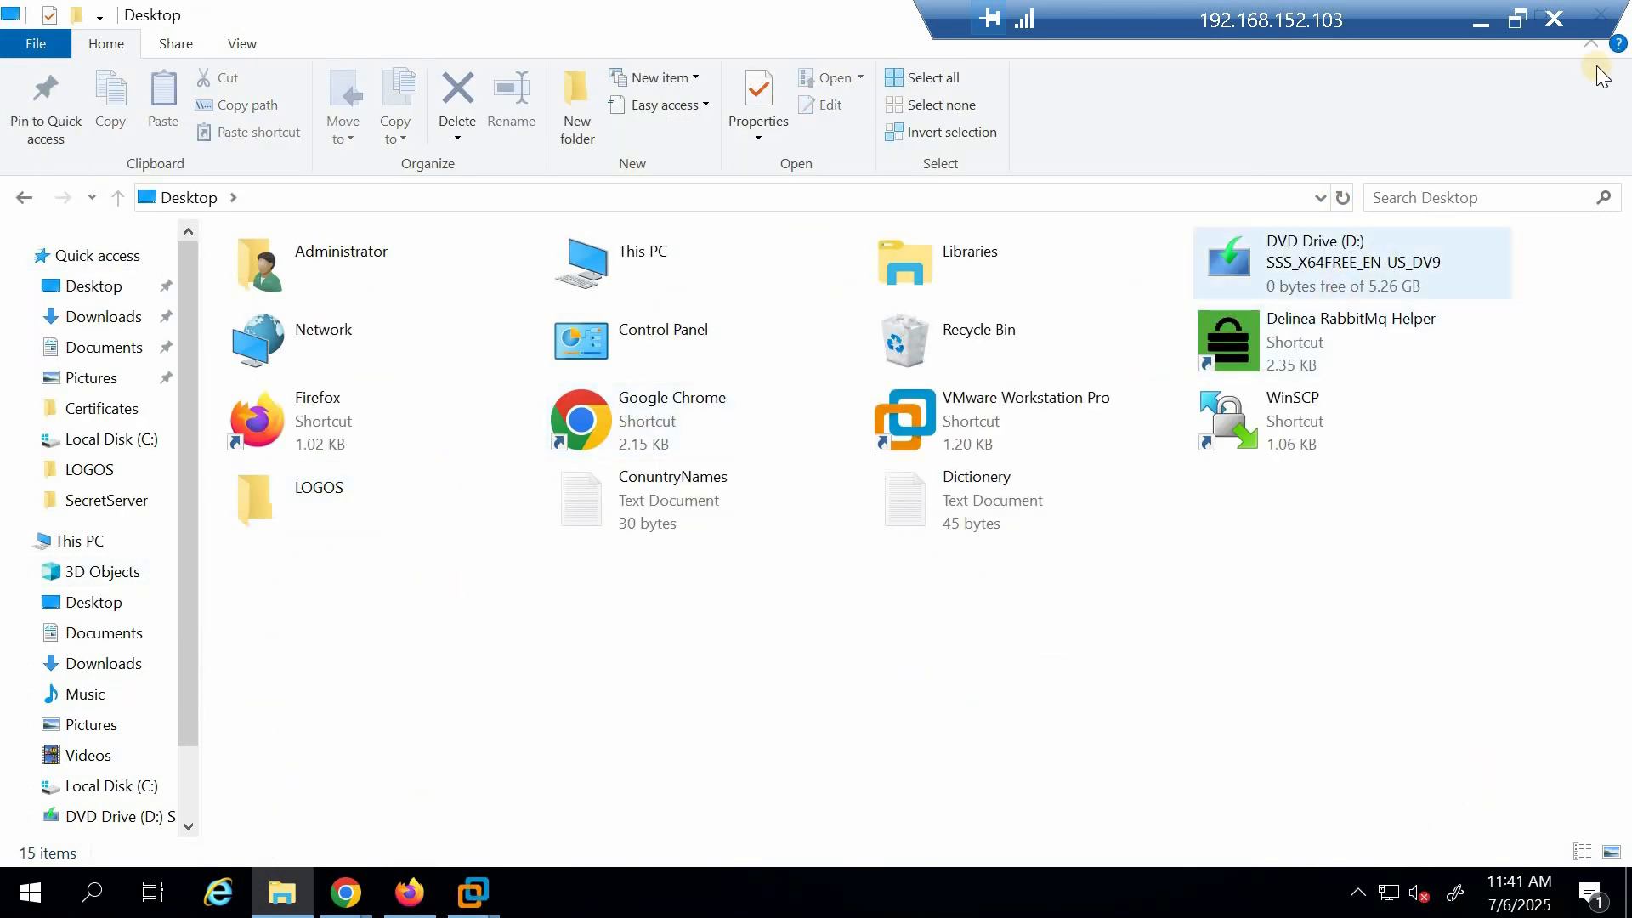
left_click(1484, 17)
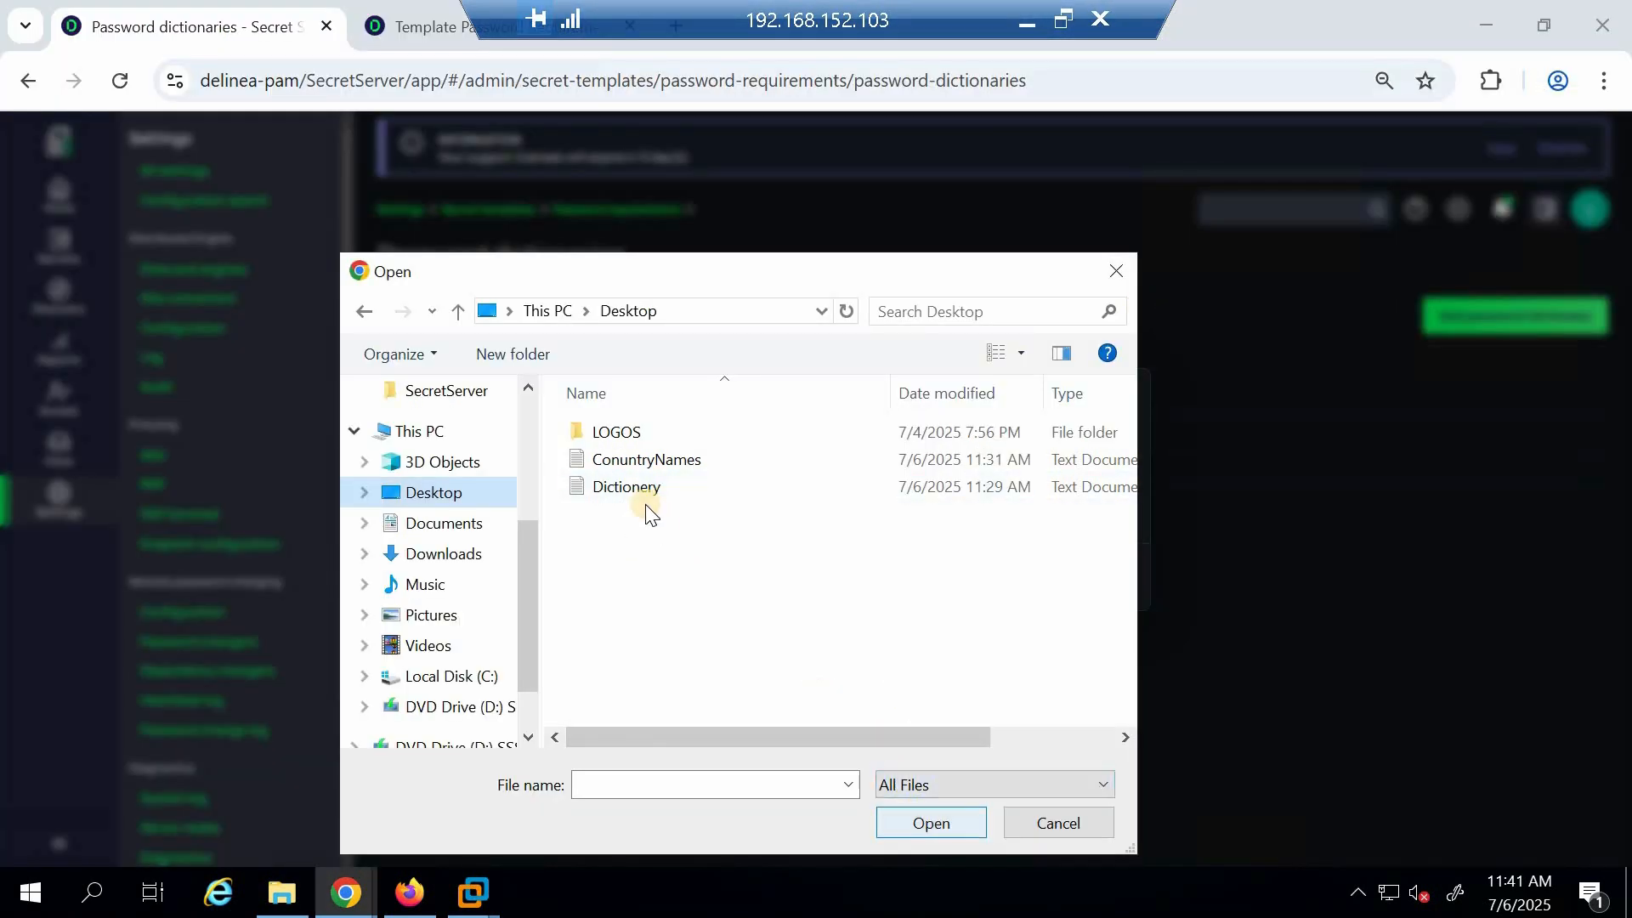
Select the ConuntryNames file for the new dictionary, then cancel adding it
left_click(649, 461)
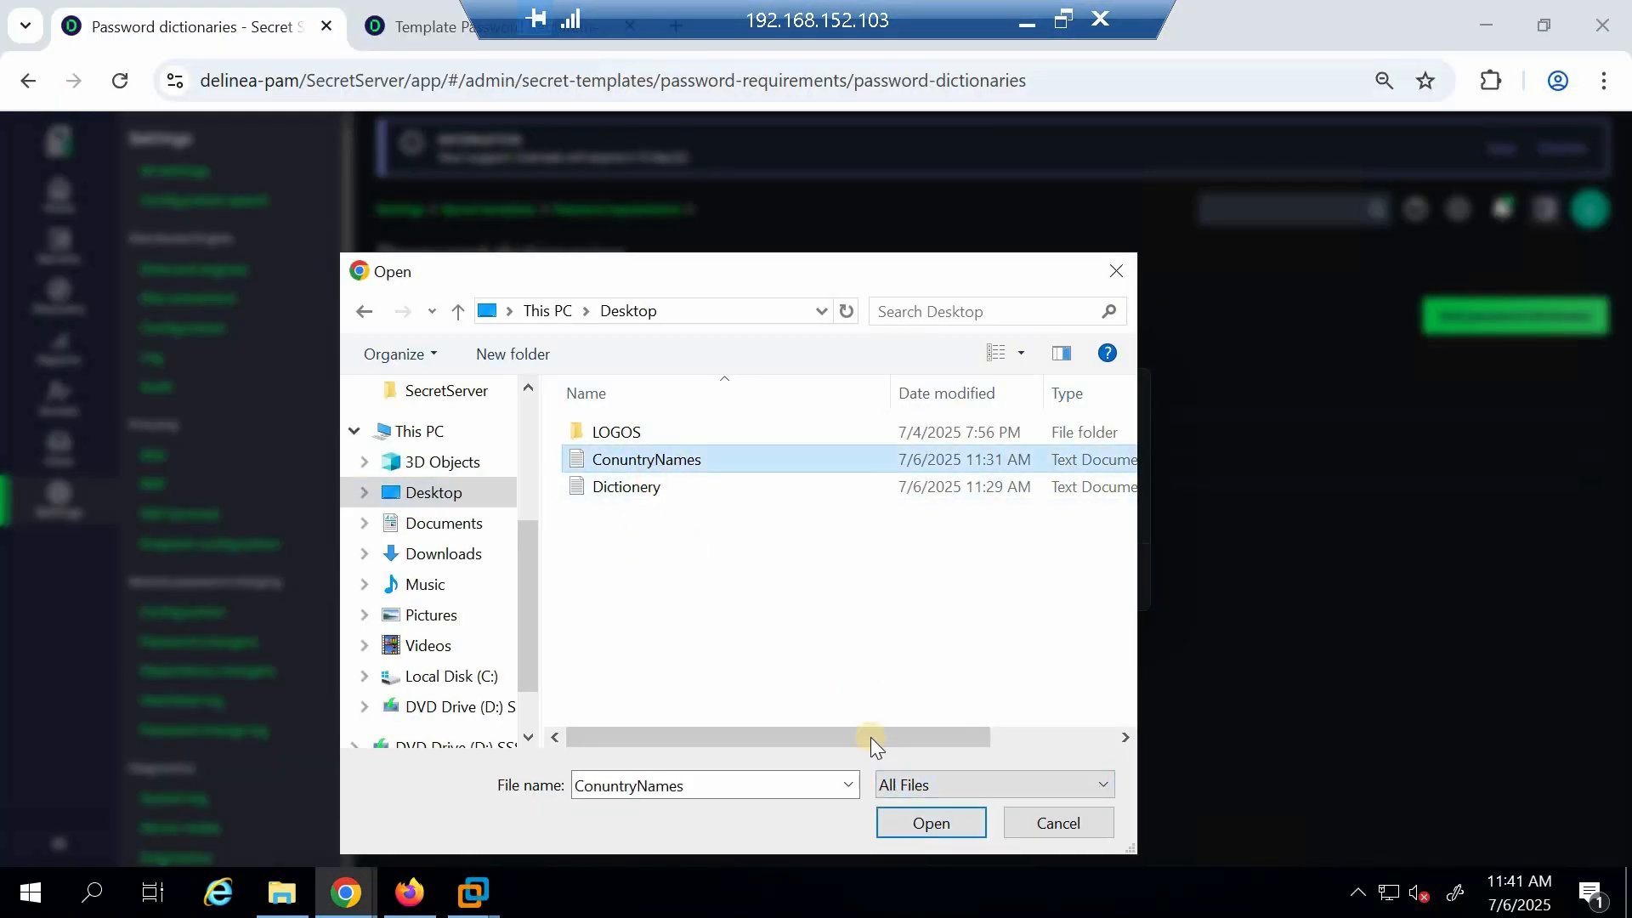
left_click(917, 824)
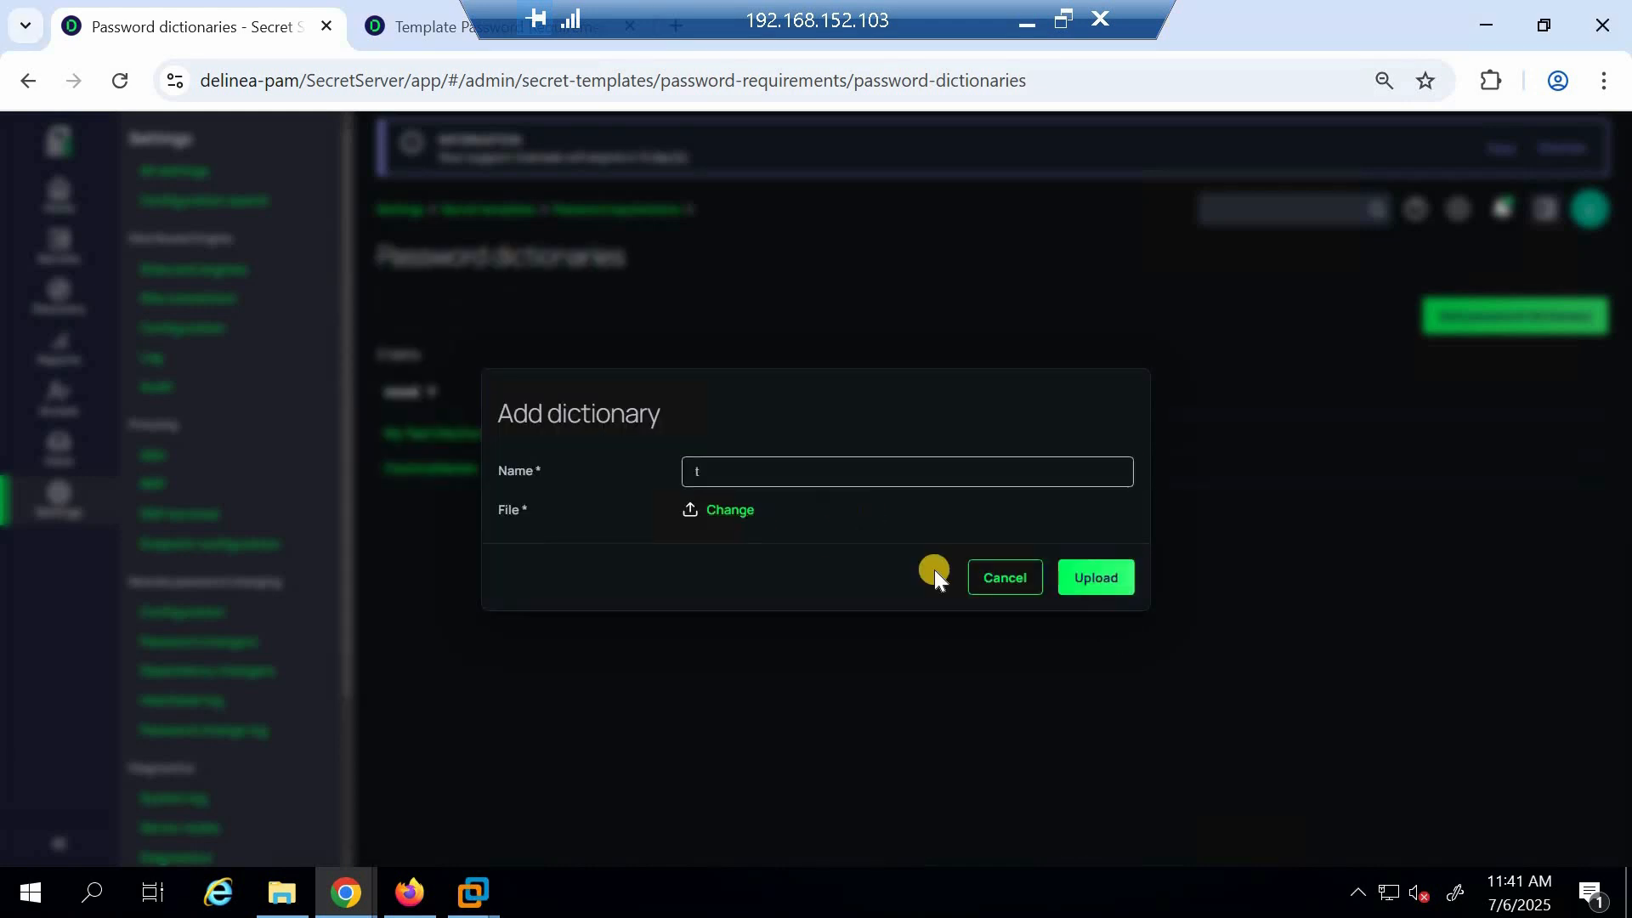
left_click(1004, 578)
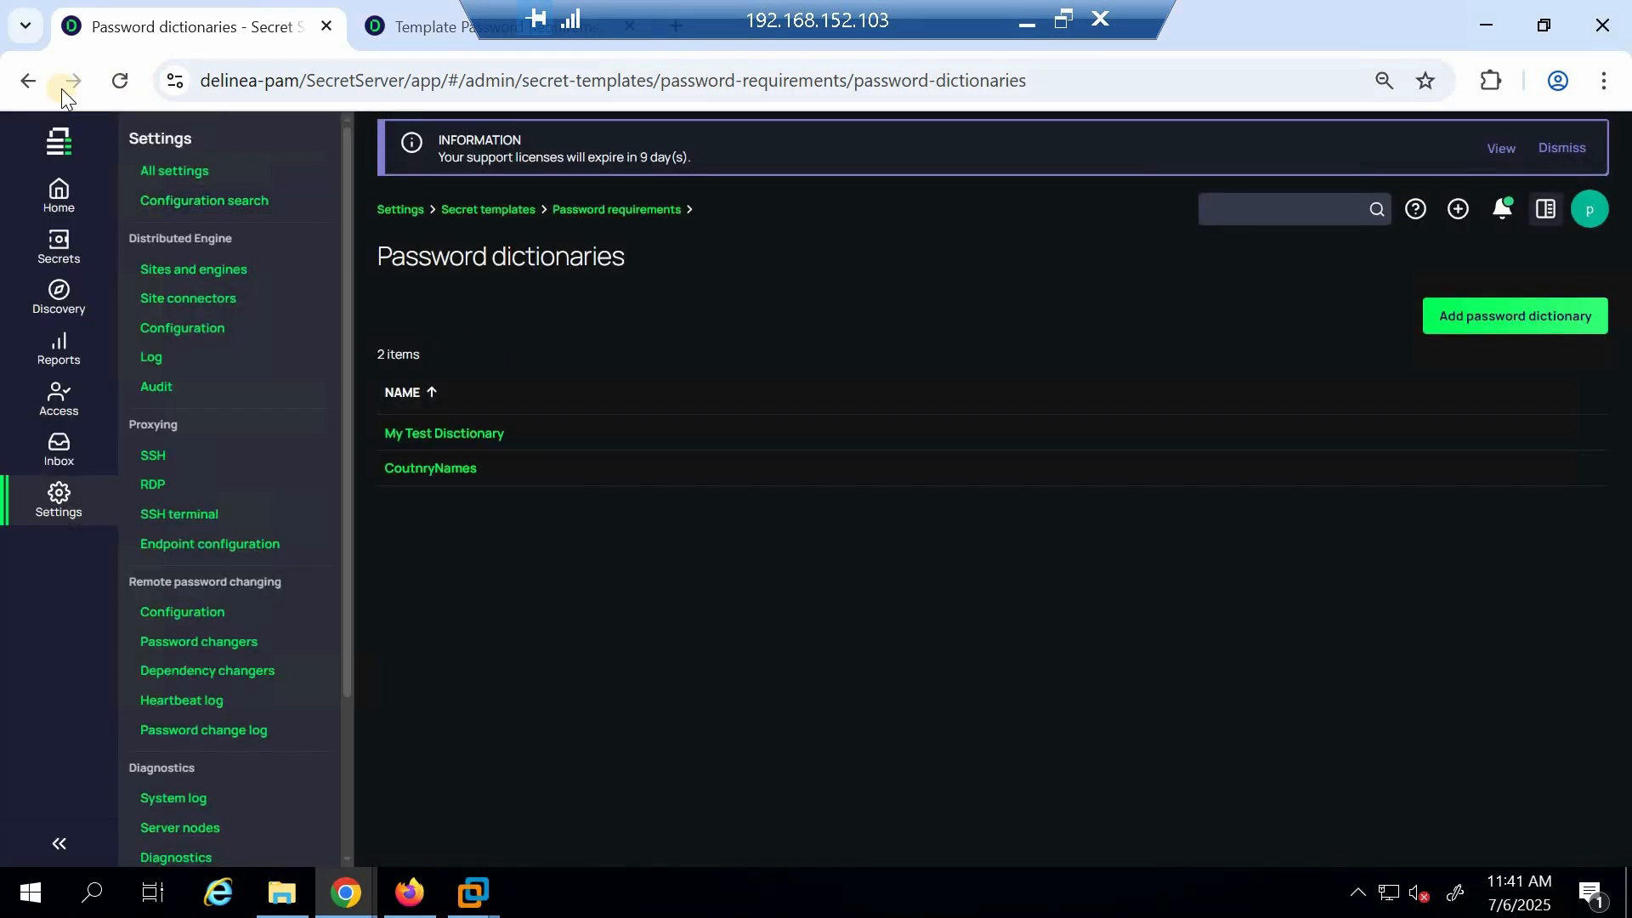
Download My Test Dictionary and view its word list
left_click(510, 435)
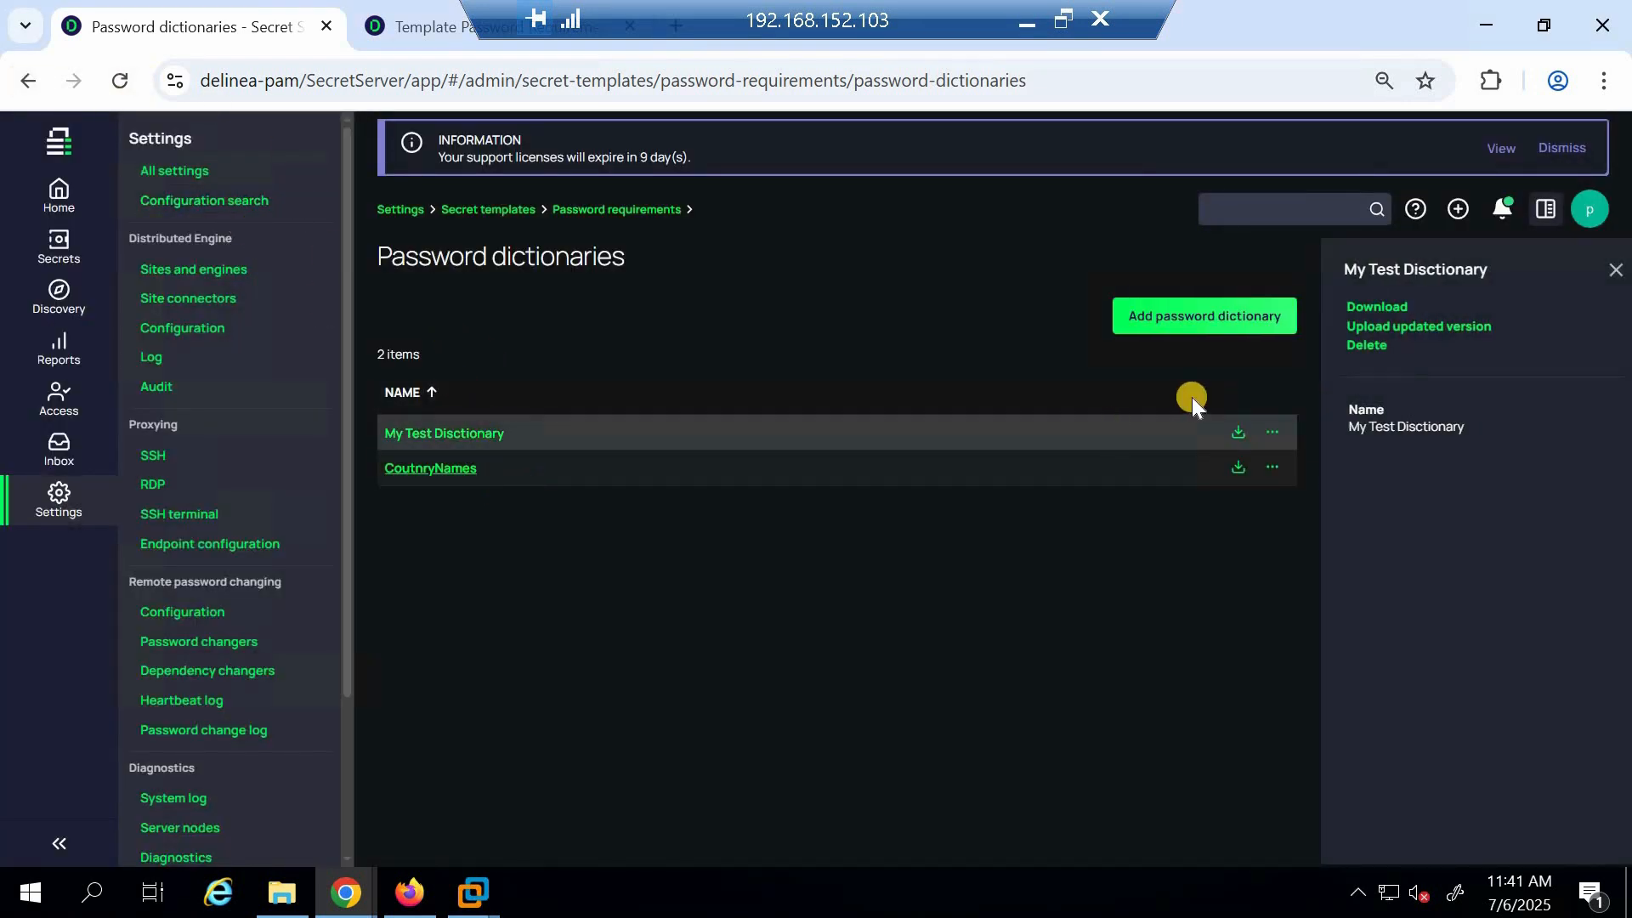
left_click(1394, 308)
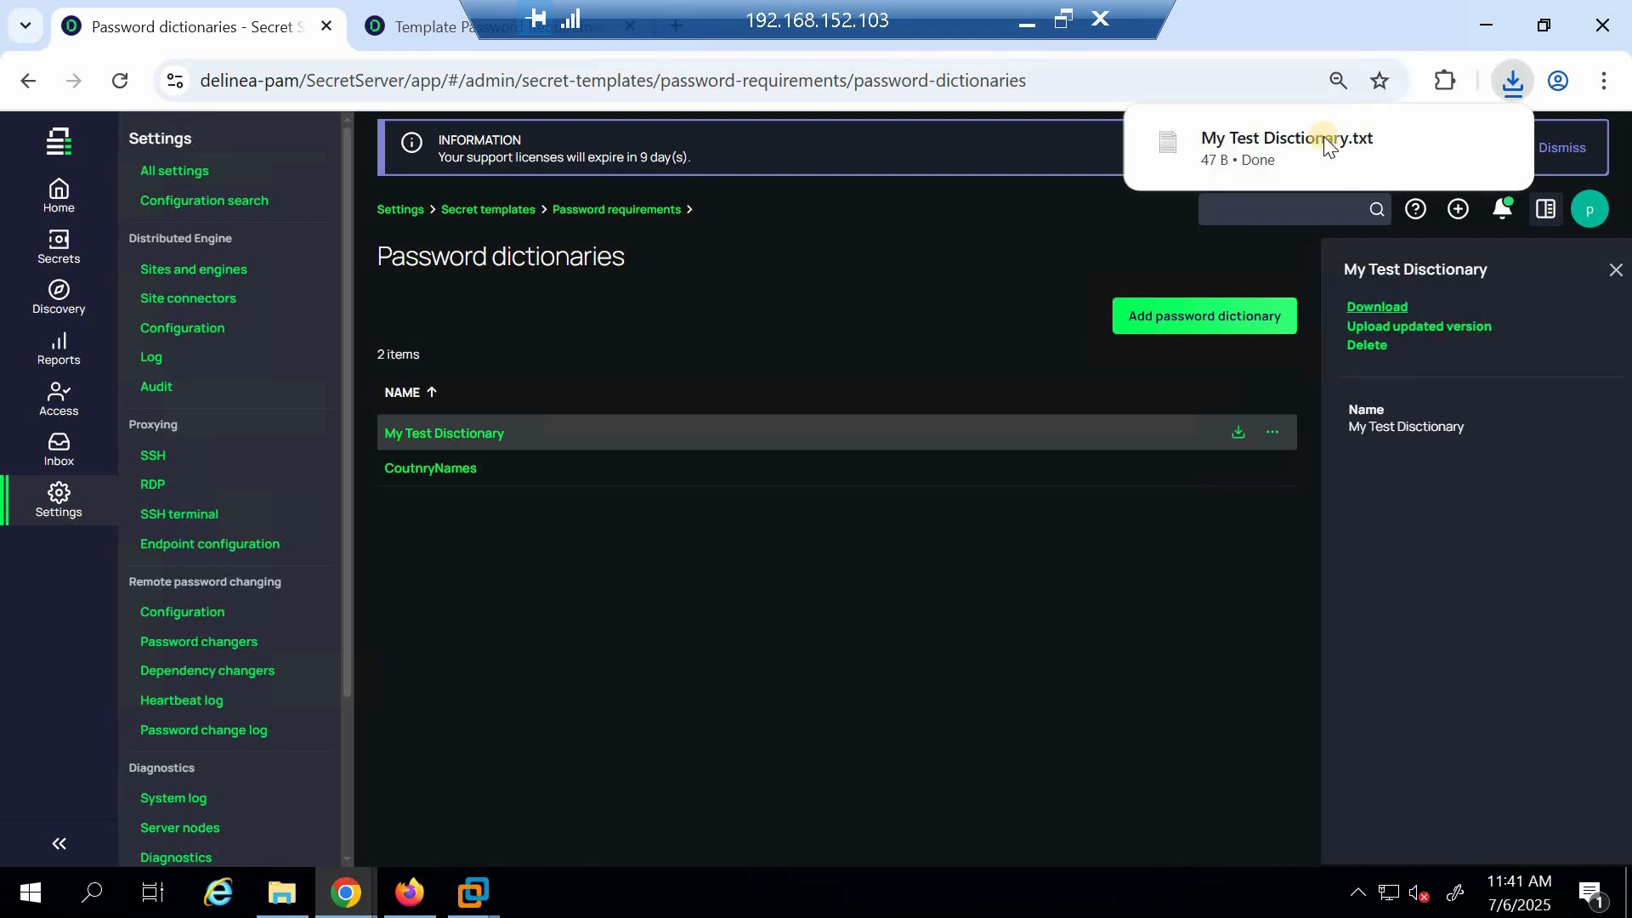
left_click(1369, 140)
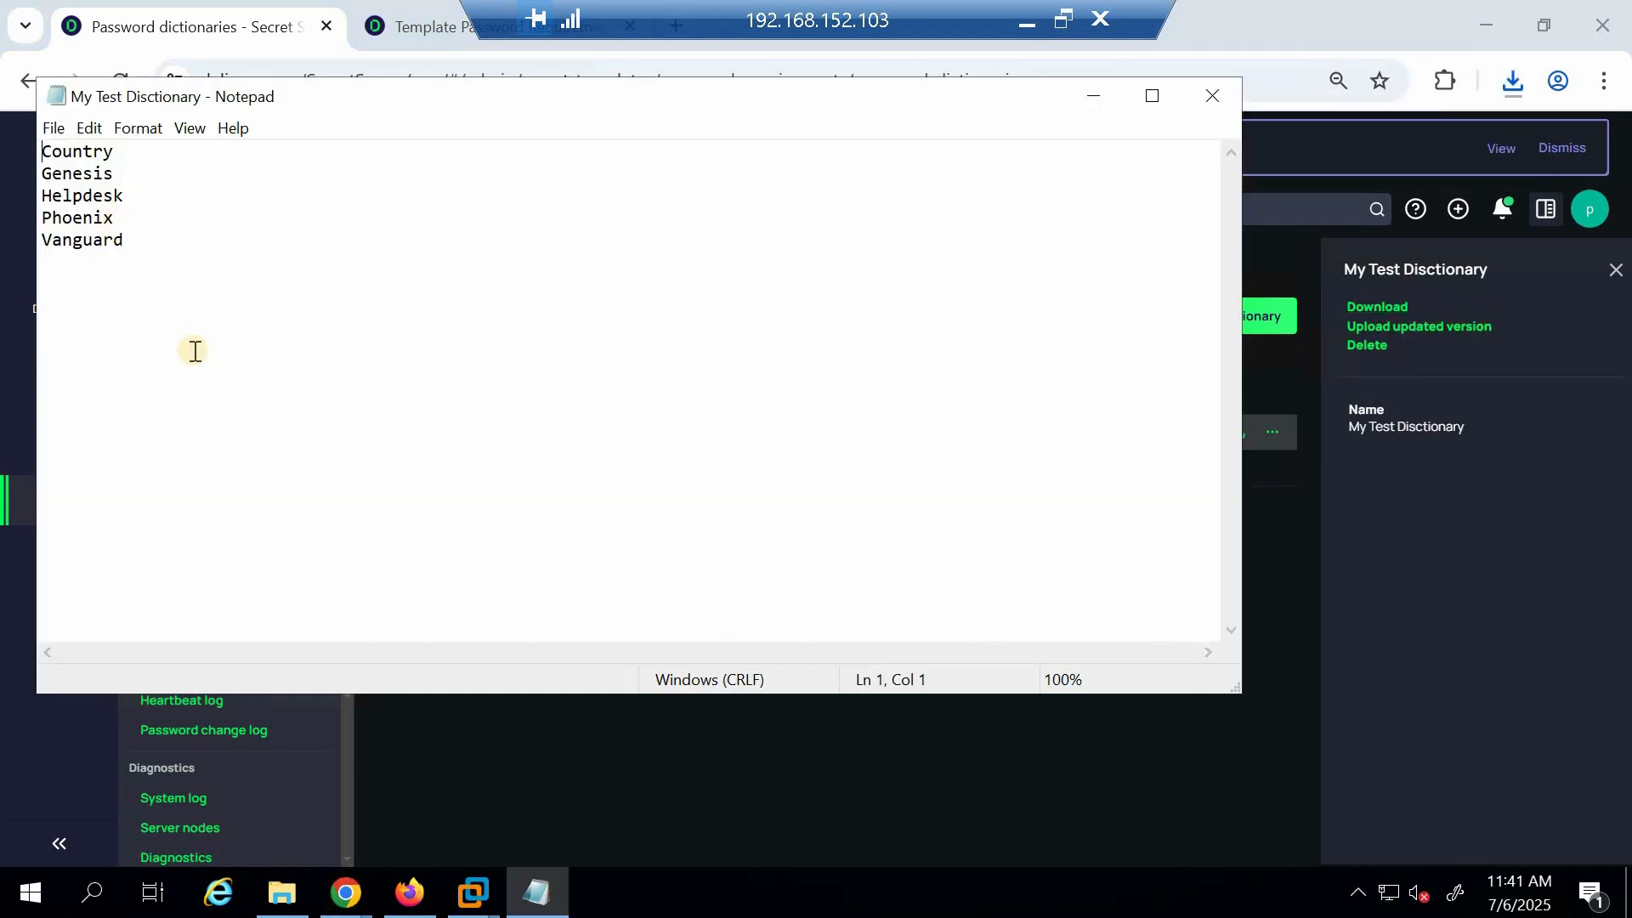
left_click(1207, 94)
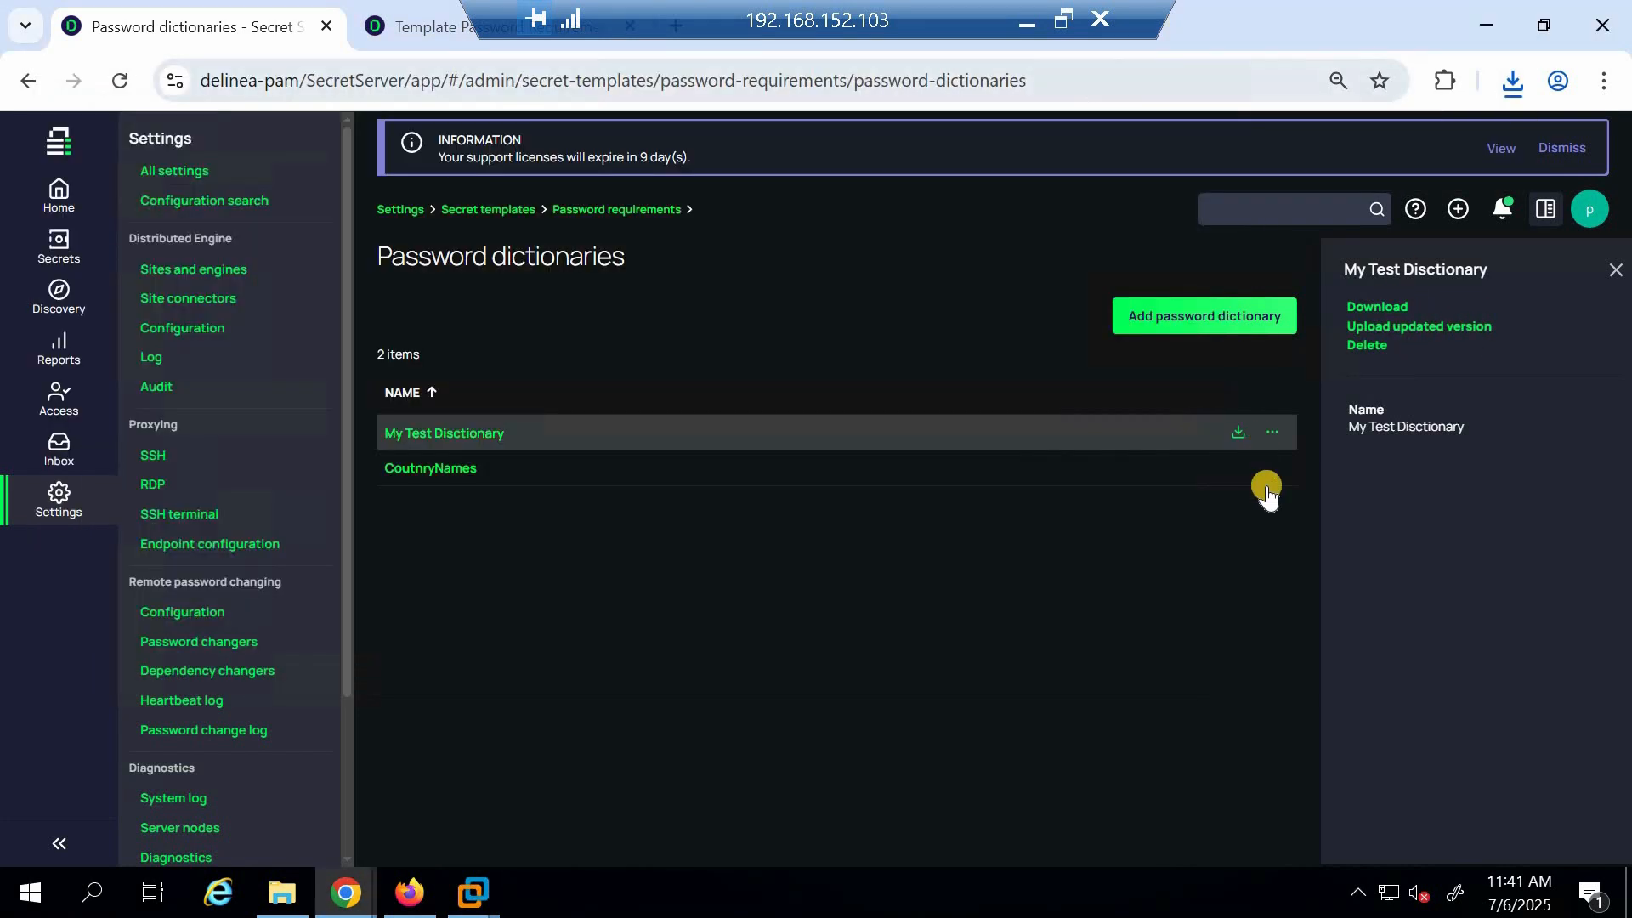
left_click(1450, 330)
left_click(733, 510)
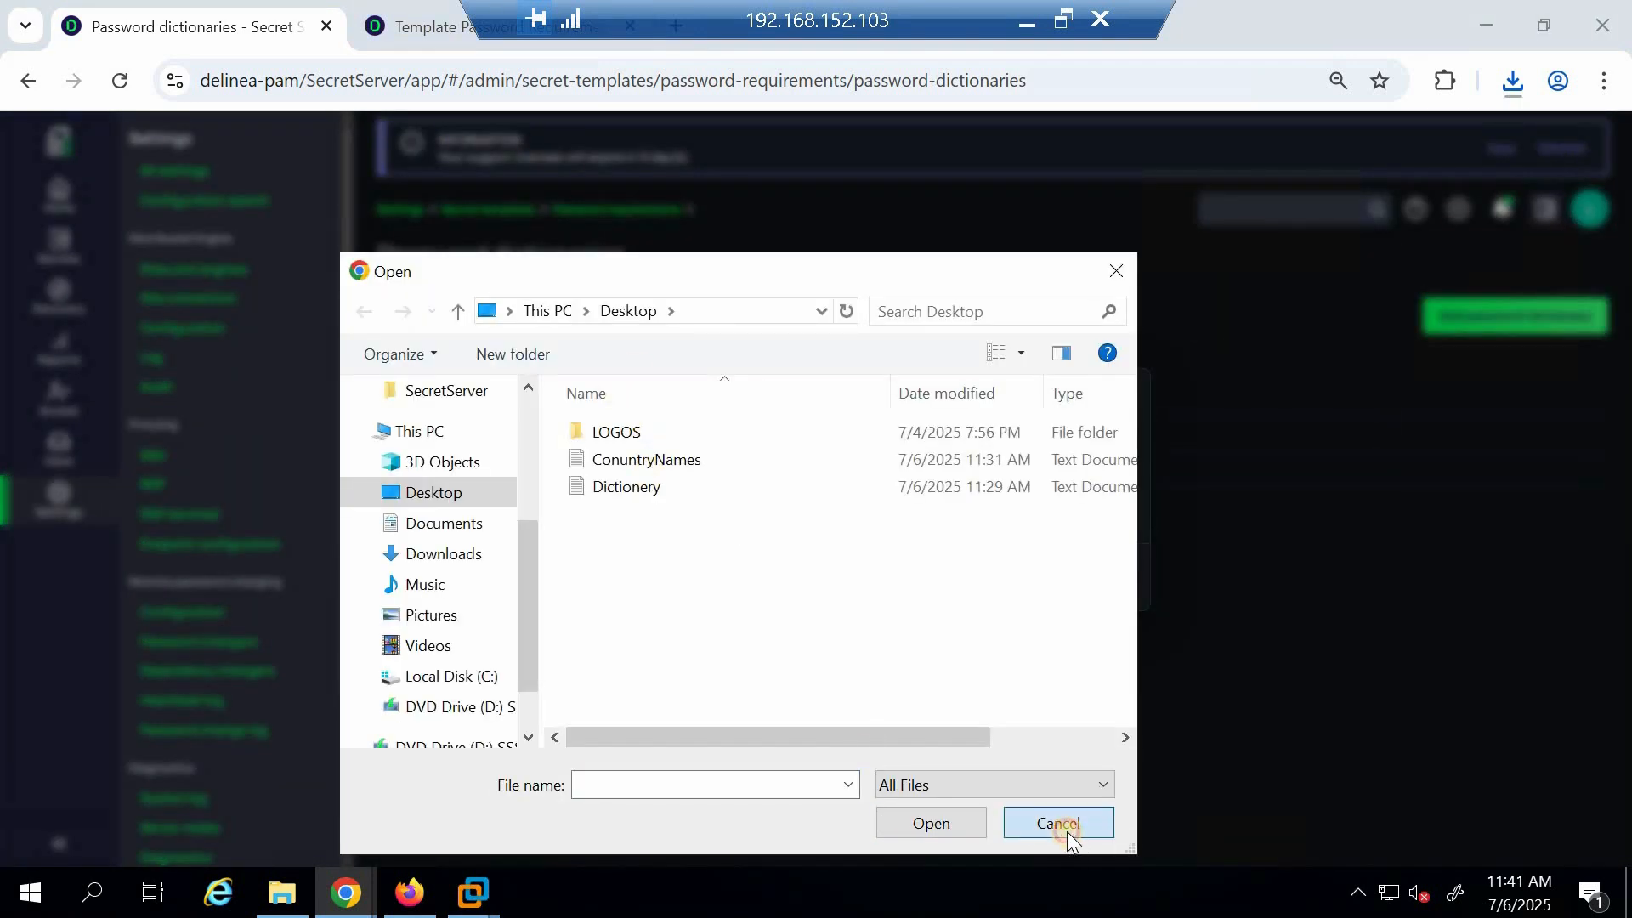
left_click(1068, 831)
left_click(1009, 573)
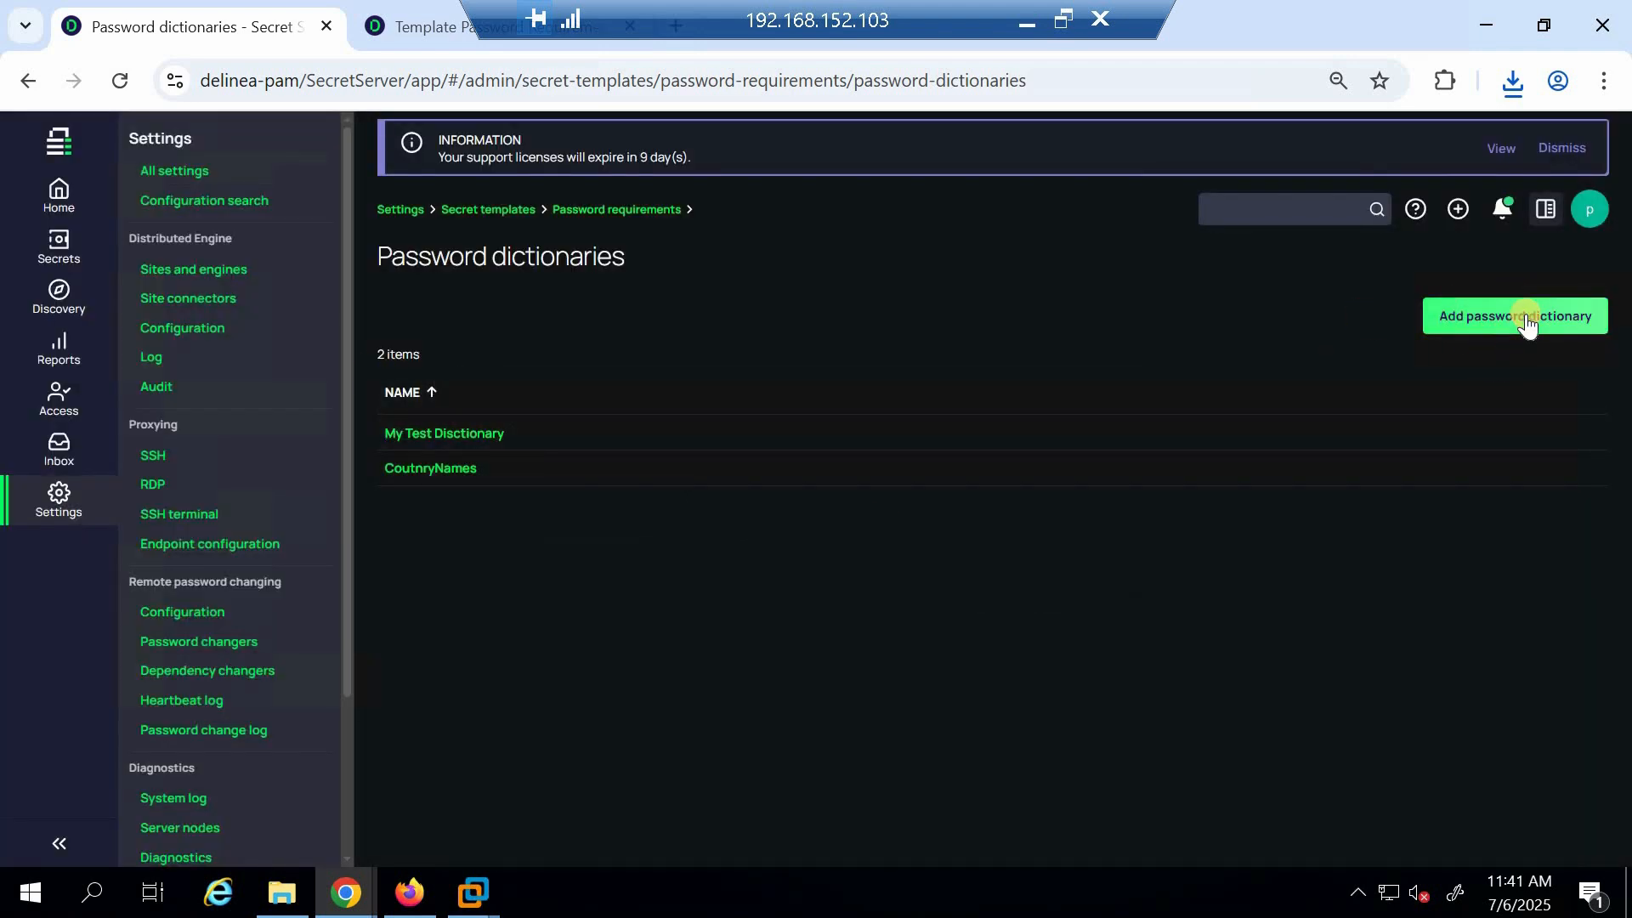
Reopen the MY BEST PRACTICE password requirement's overview
left_click(486, 210)
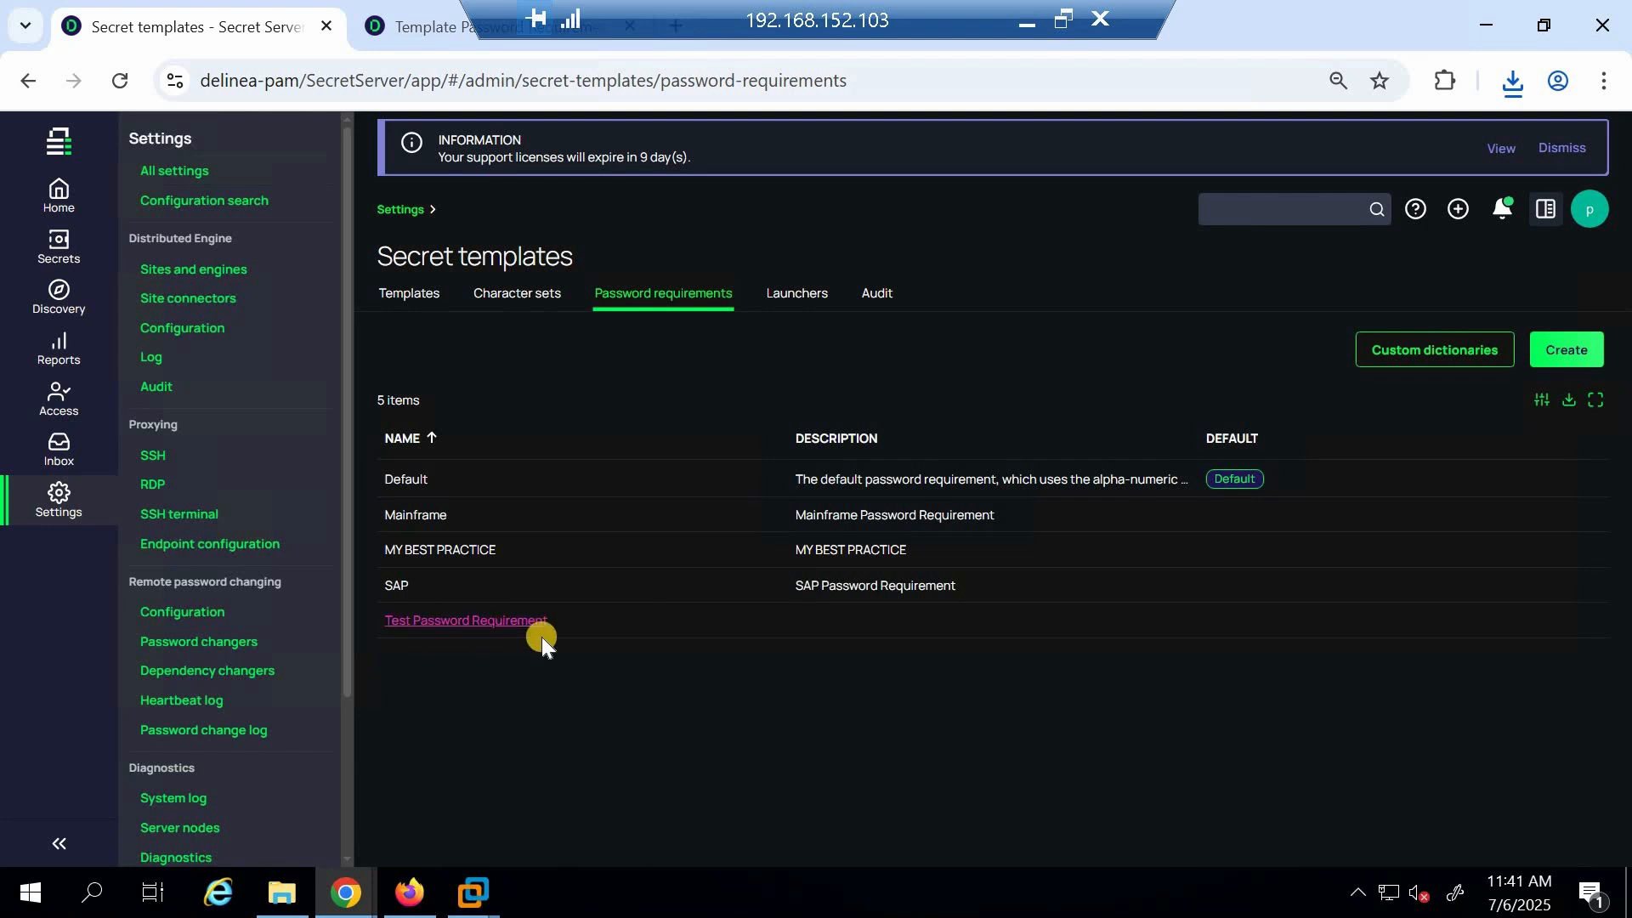
left_click(421, 552)
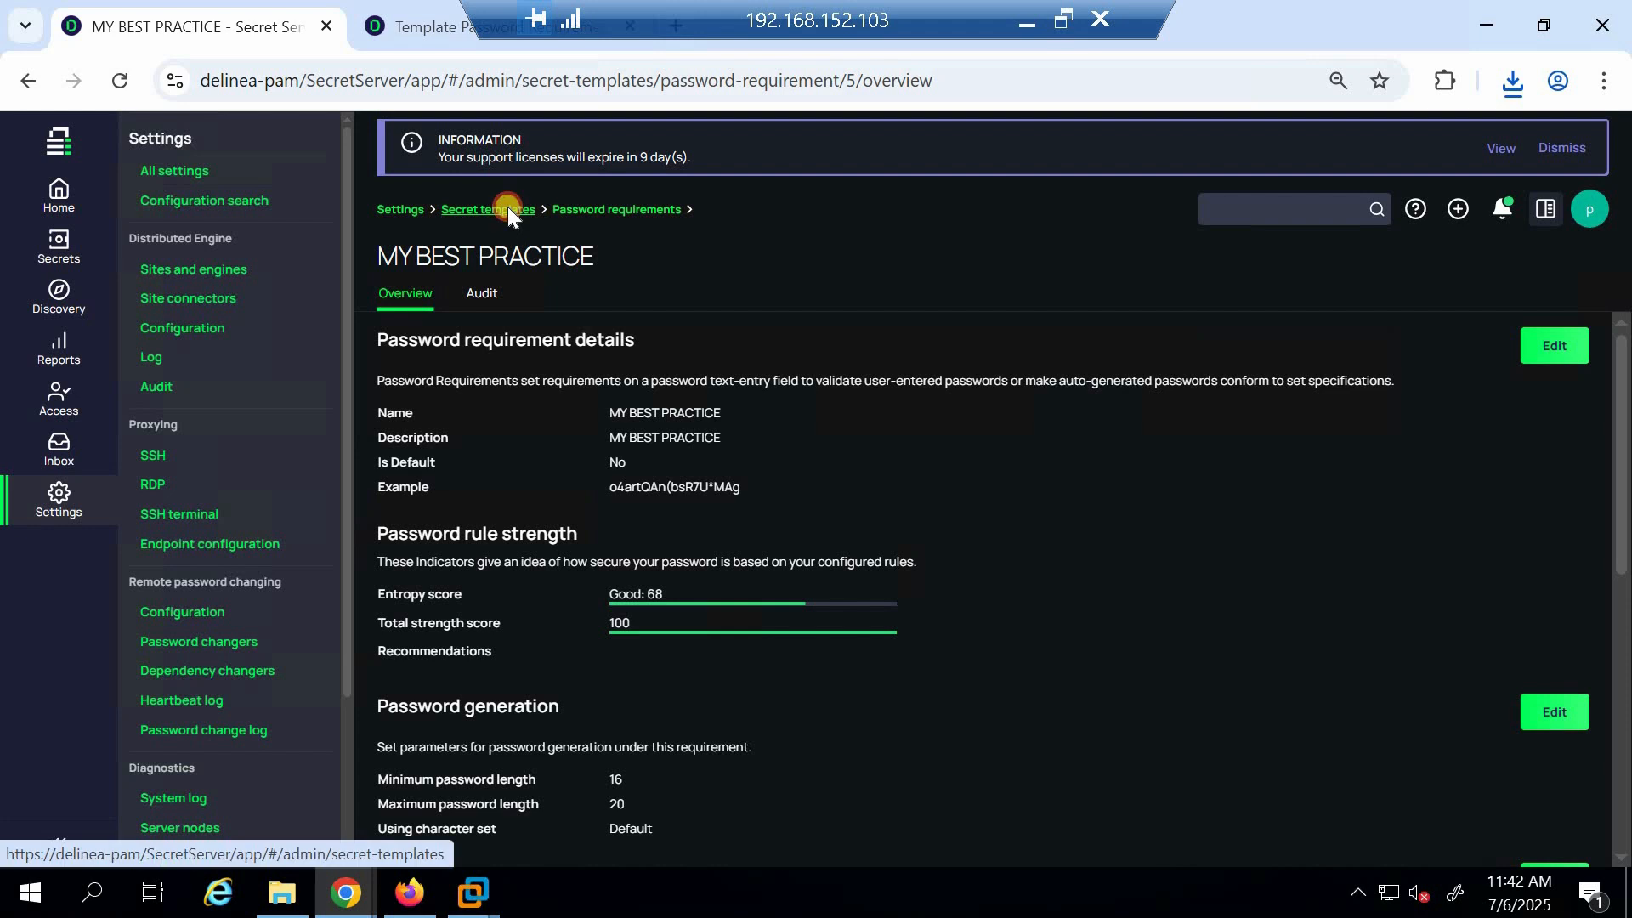
Assign the MY BEST PRACTICE password requirement to the Password field of the Windows Account secret template and save
left_click(507, 209)
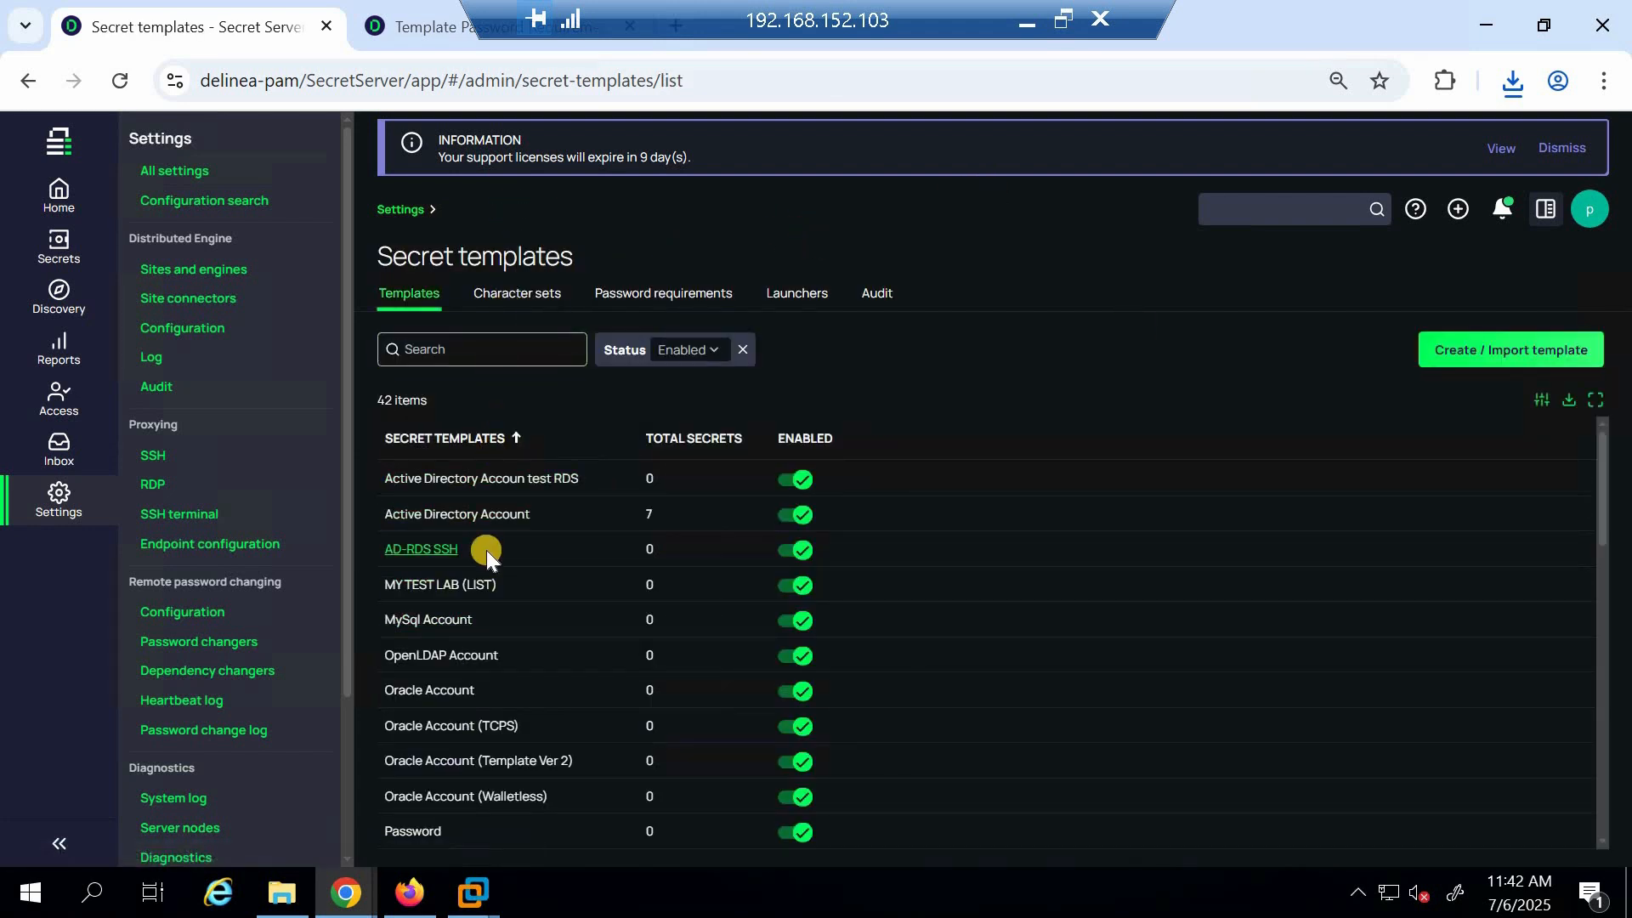
scroll(486, 549, "down", 5)
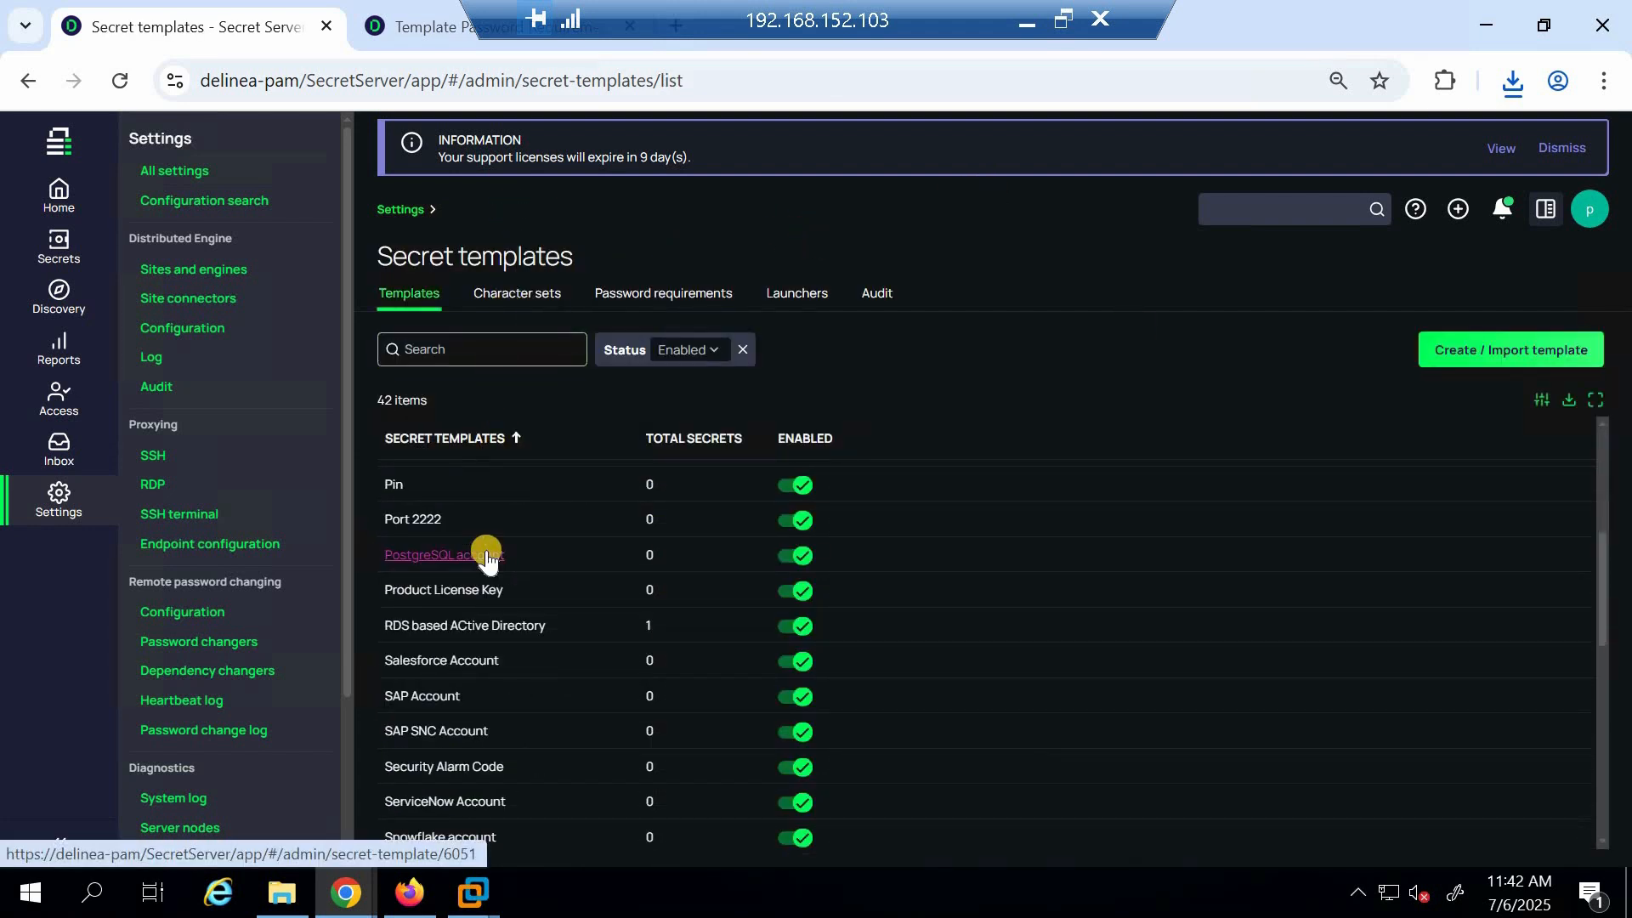
scroll(486, 554, "up", 5)
left_click(483, 347)
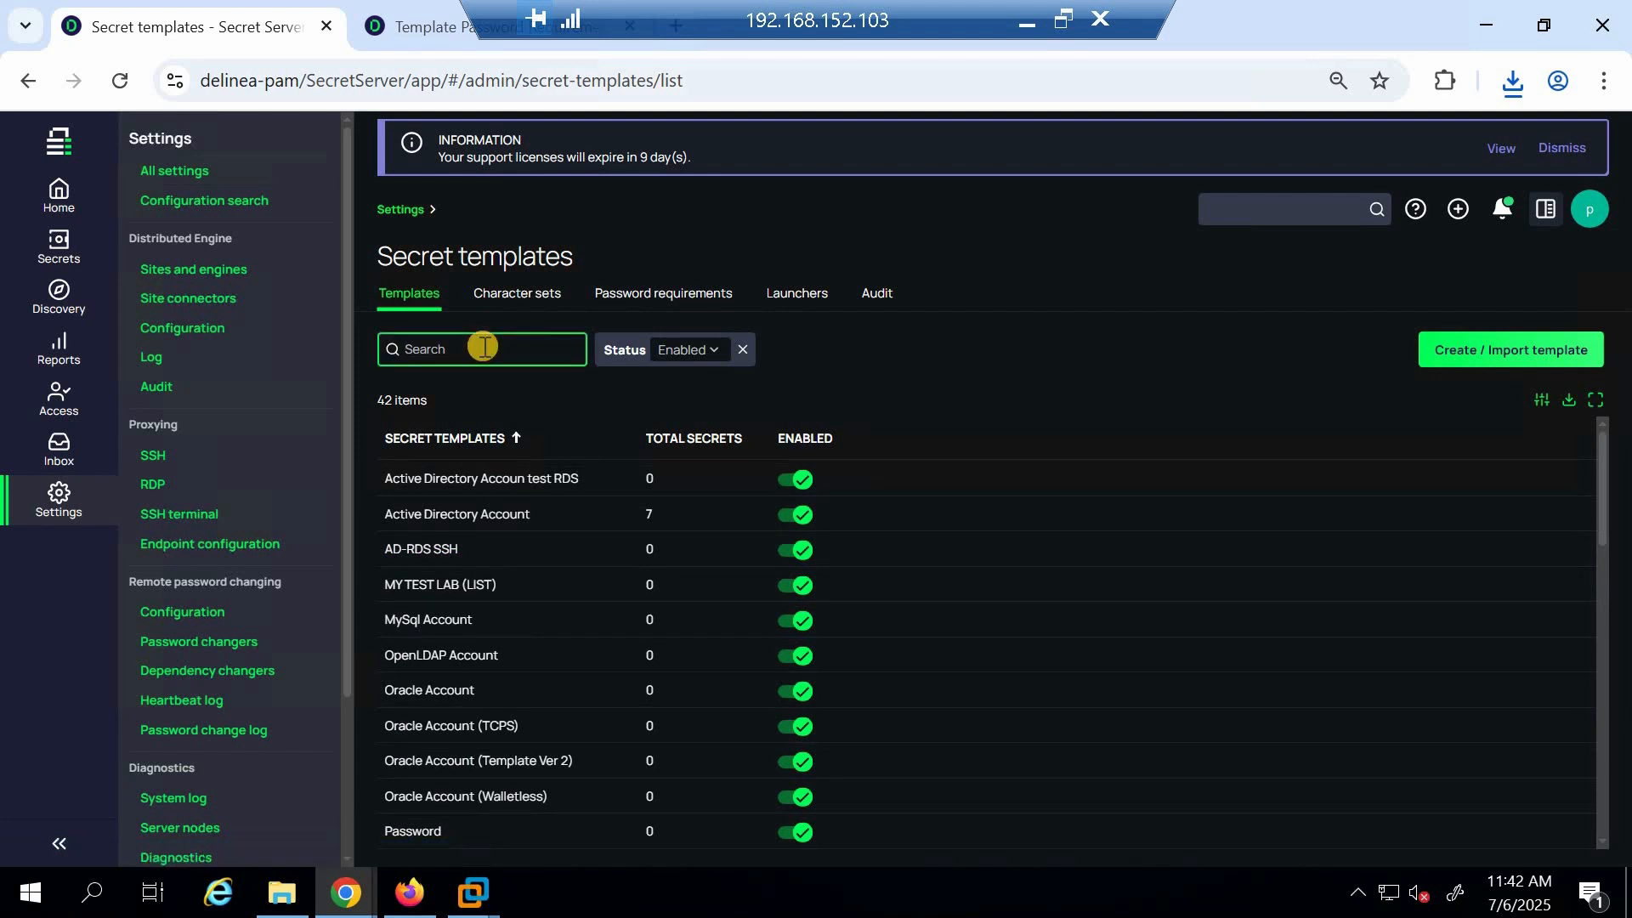
type("win")
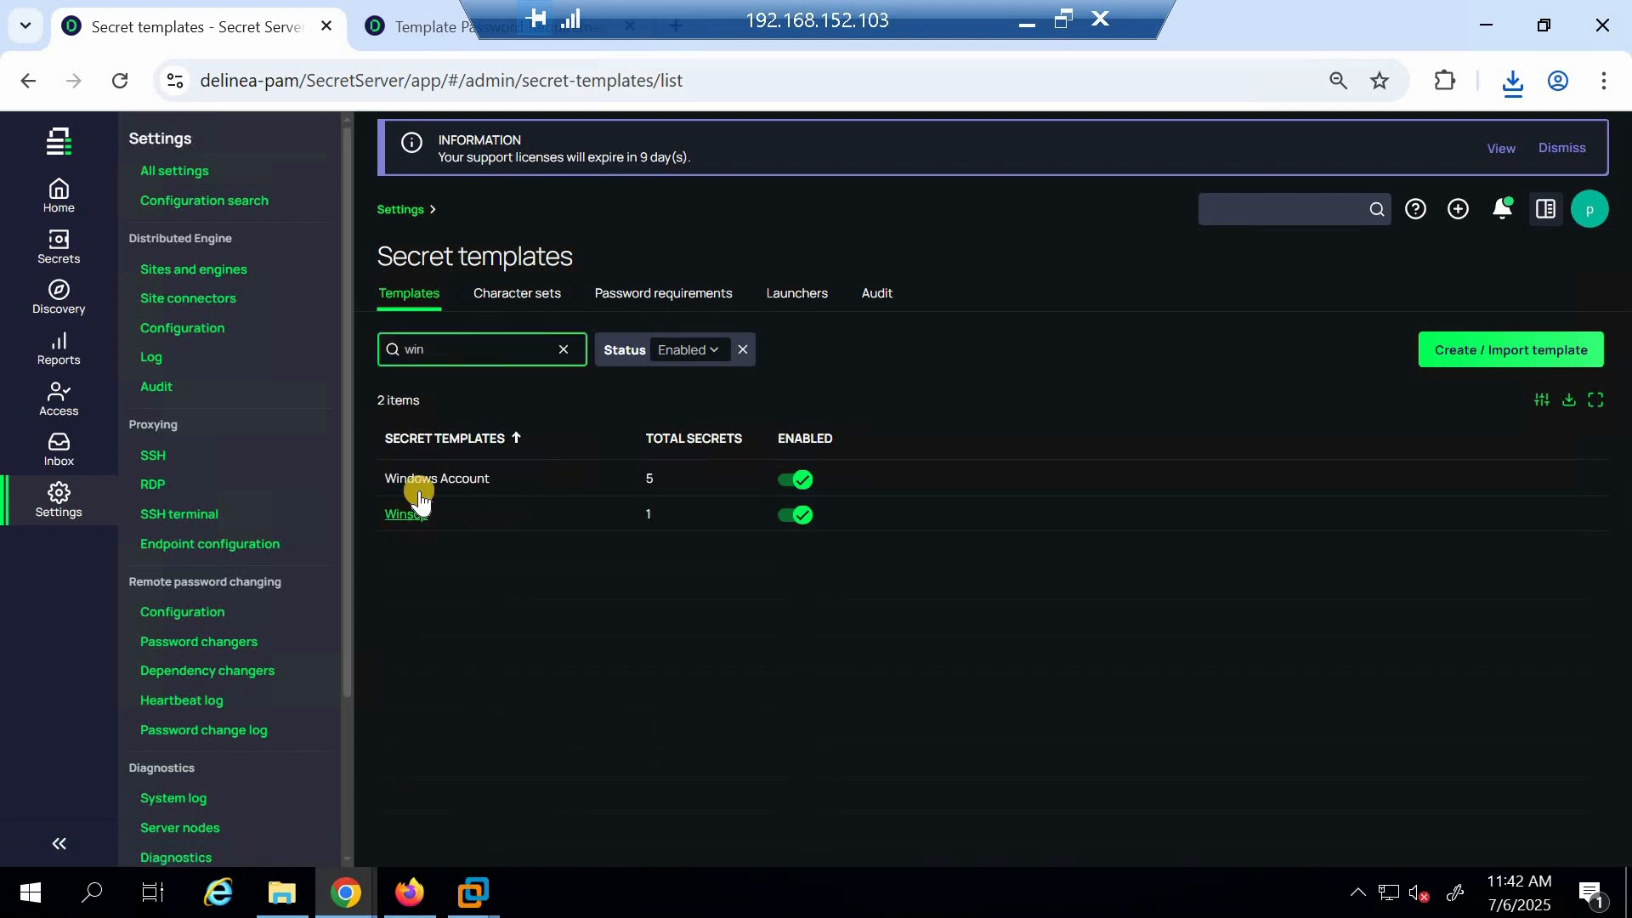
left_click(422, 477)
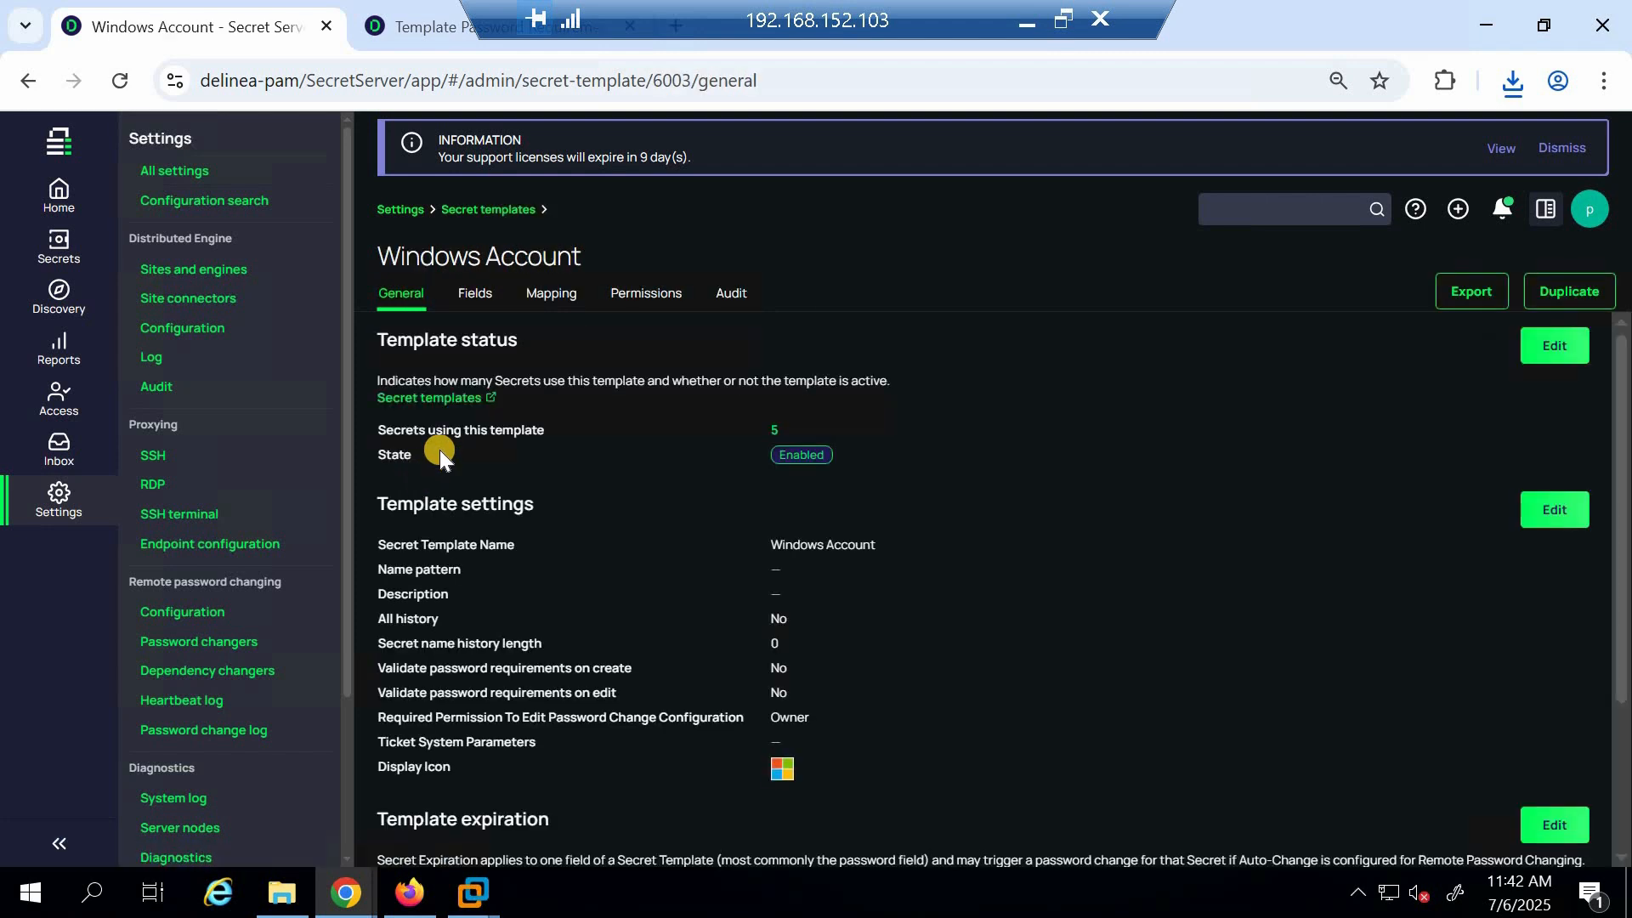
left_click(478, 298)
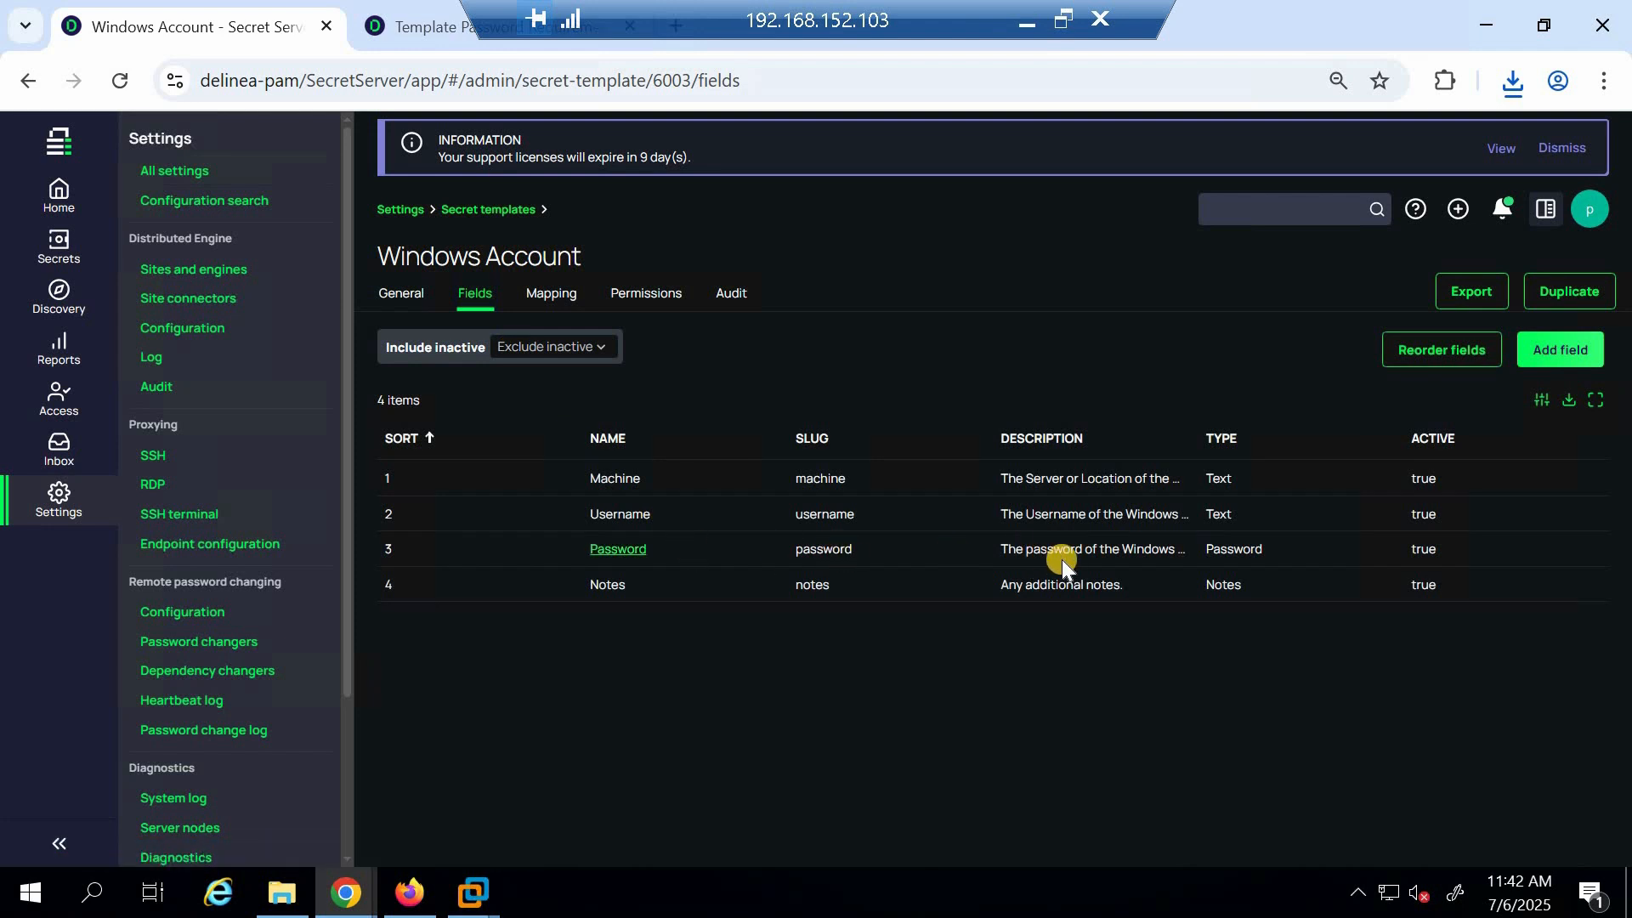
left_click(625, 551)
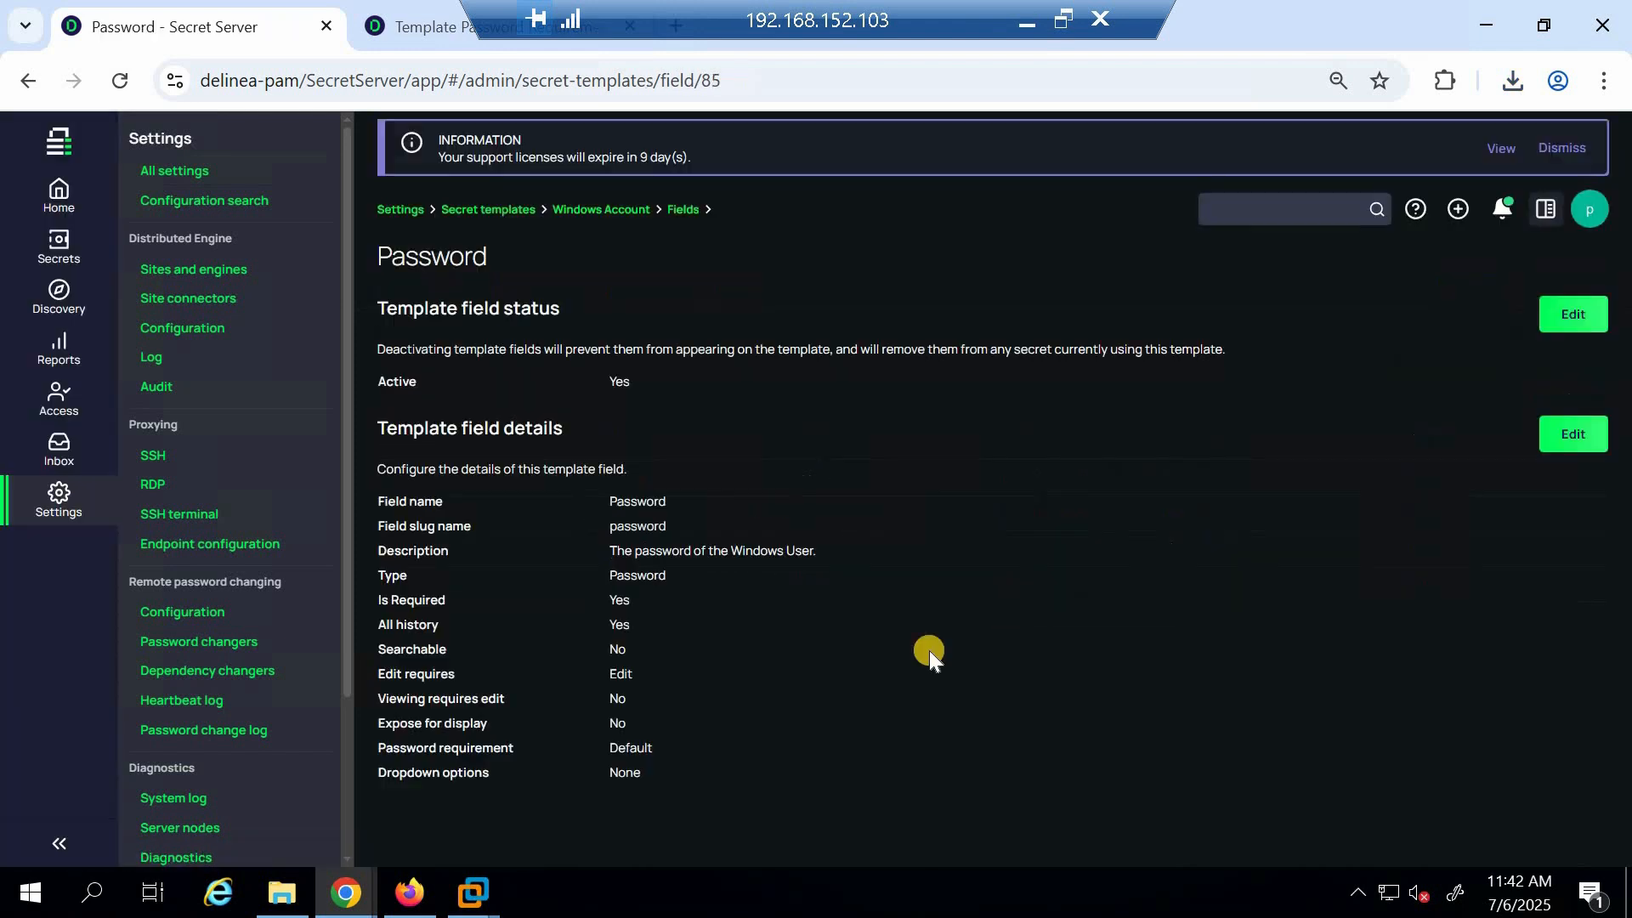
left_click(1592, 436)
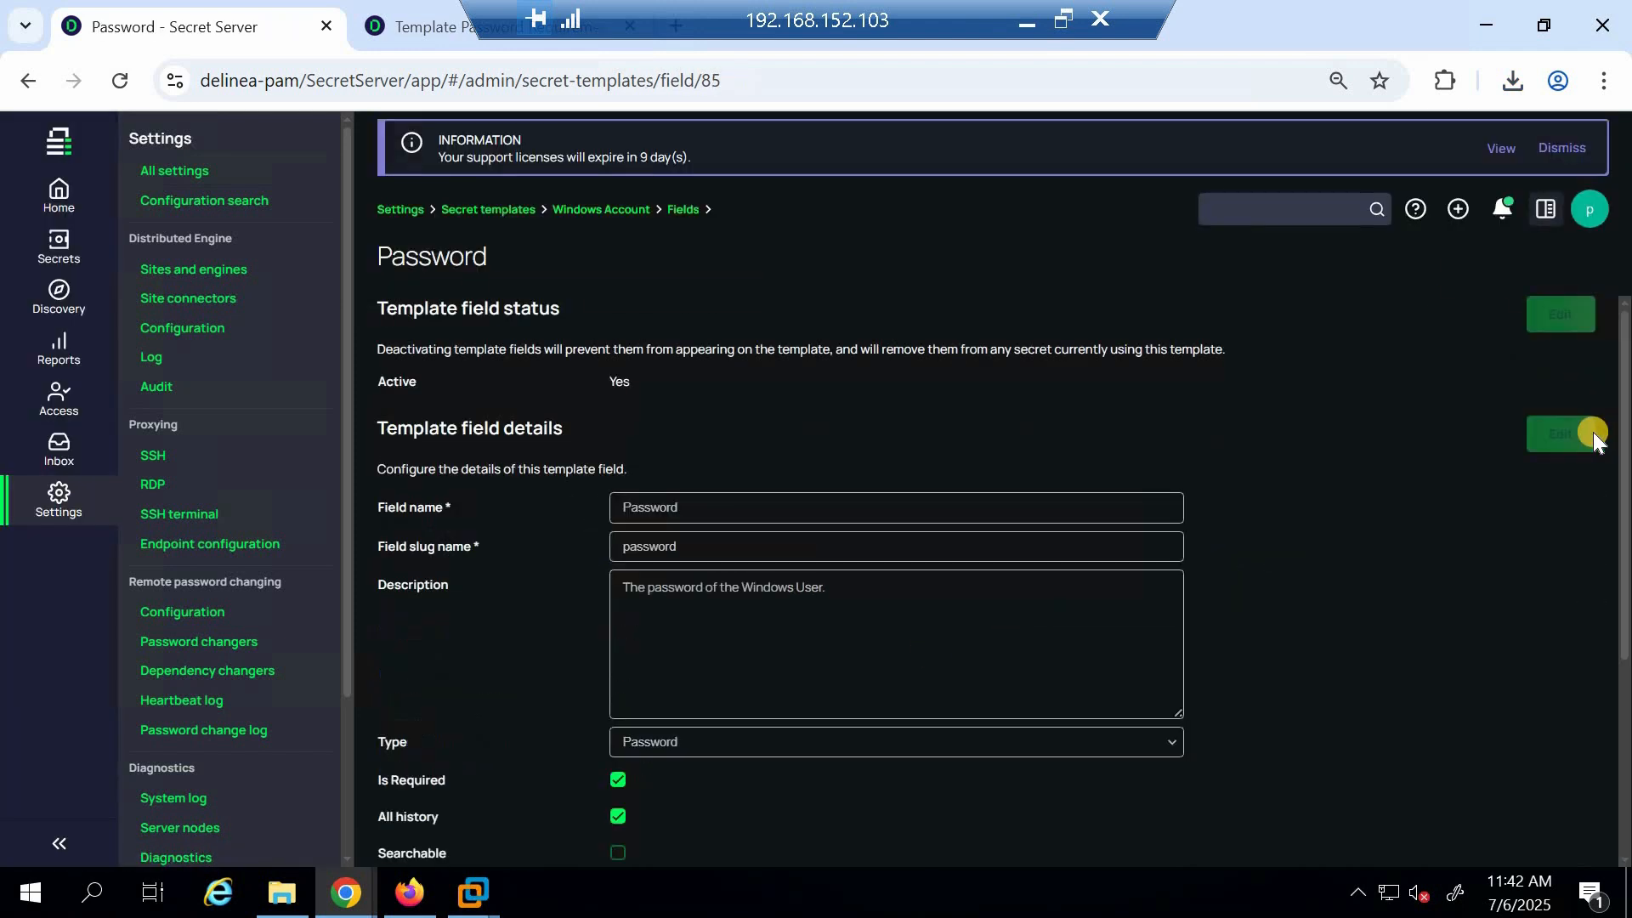
scroll(806, 535, "down", 4)
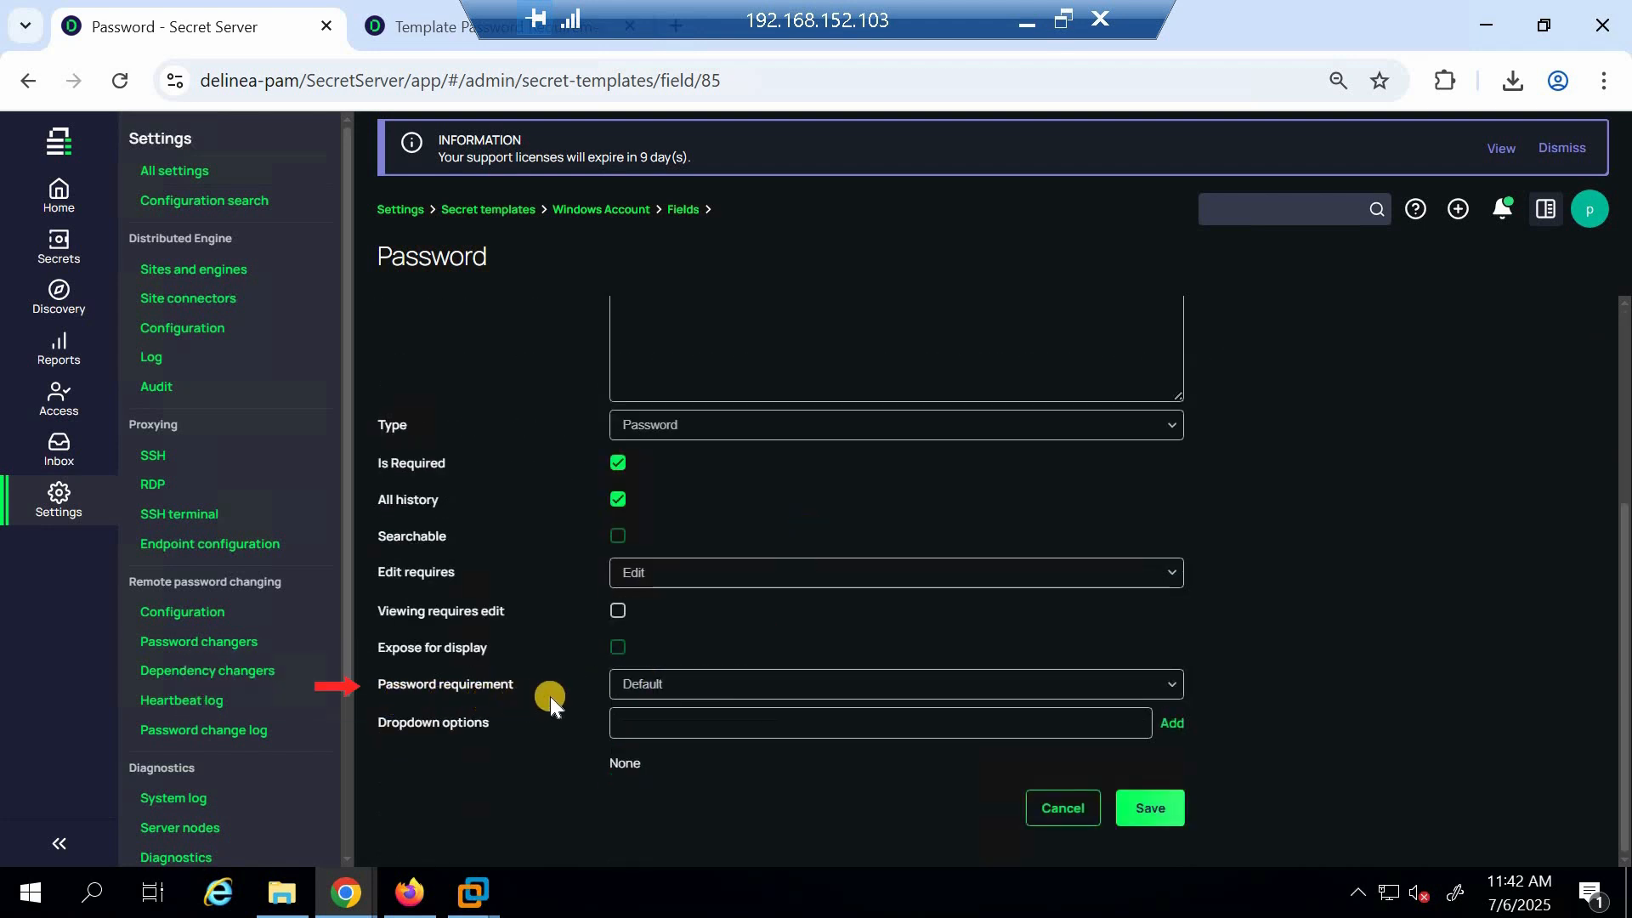
left_click(1177, 685)
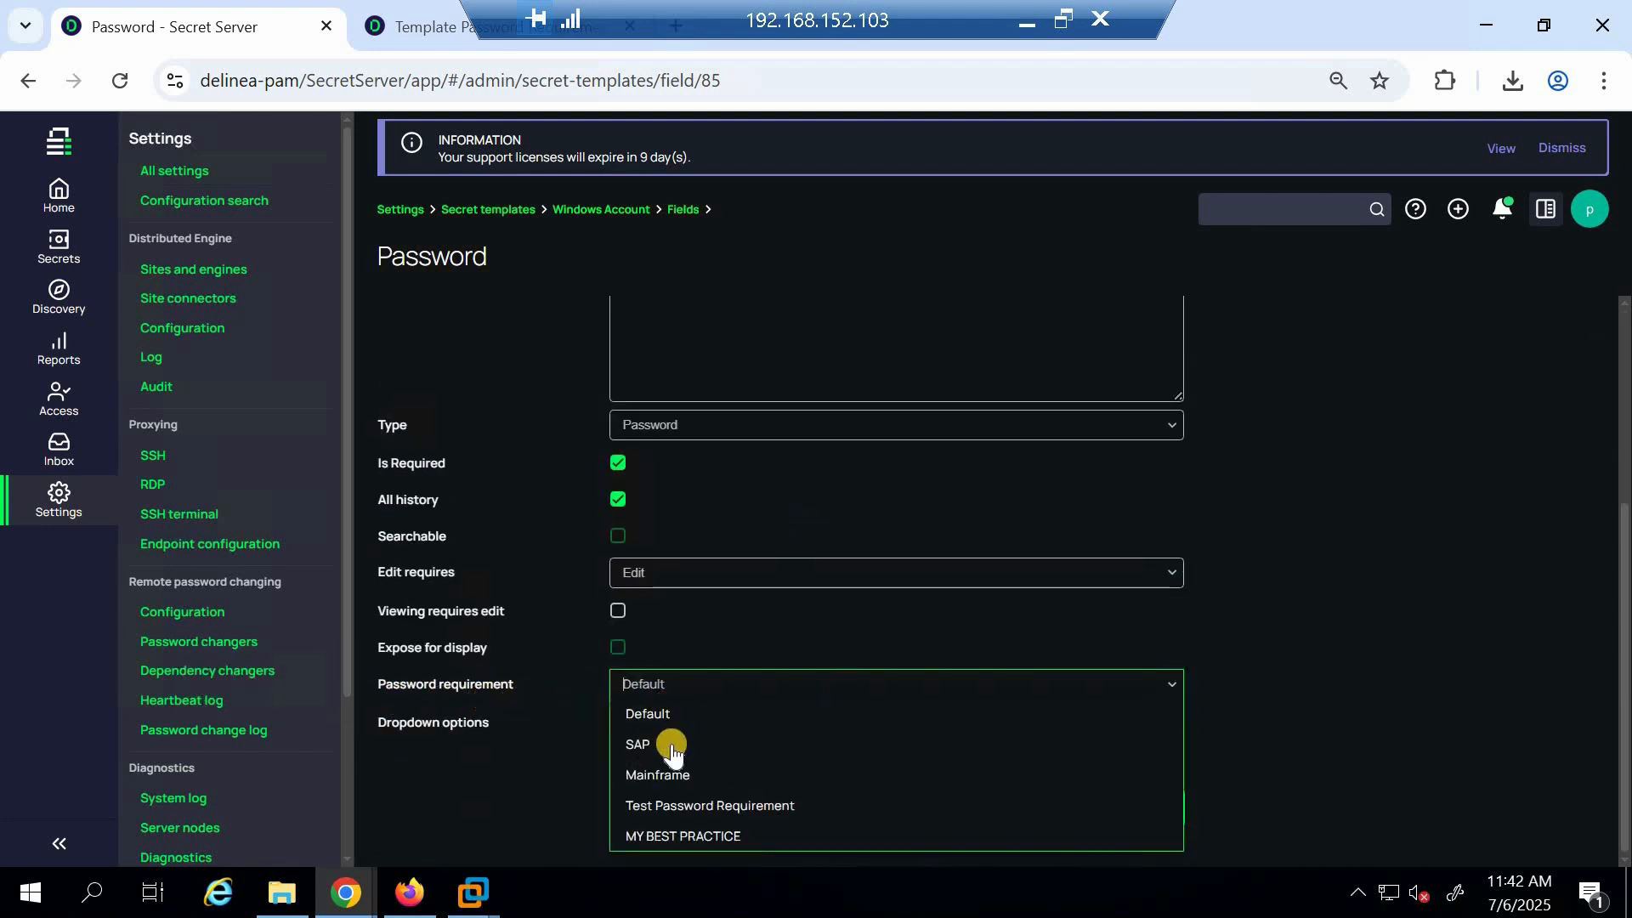
left_click(696, 836)
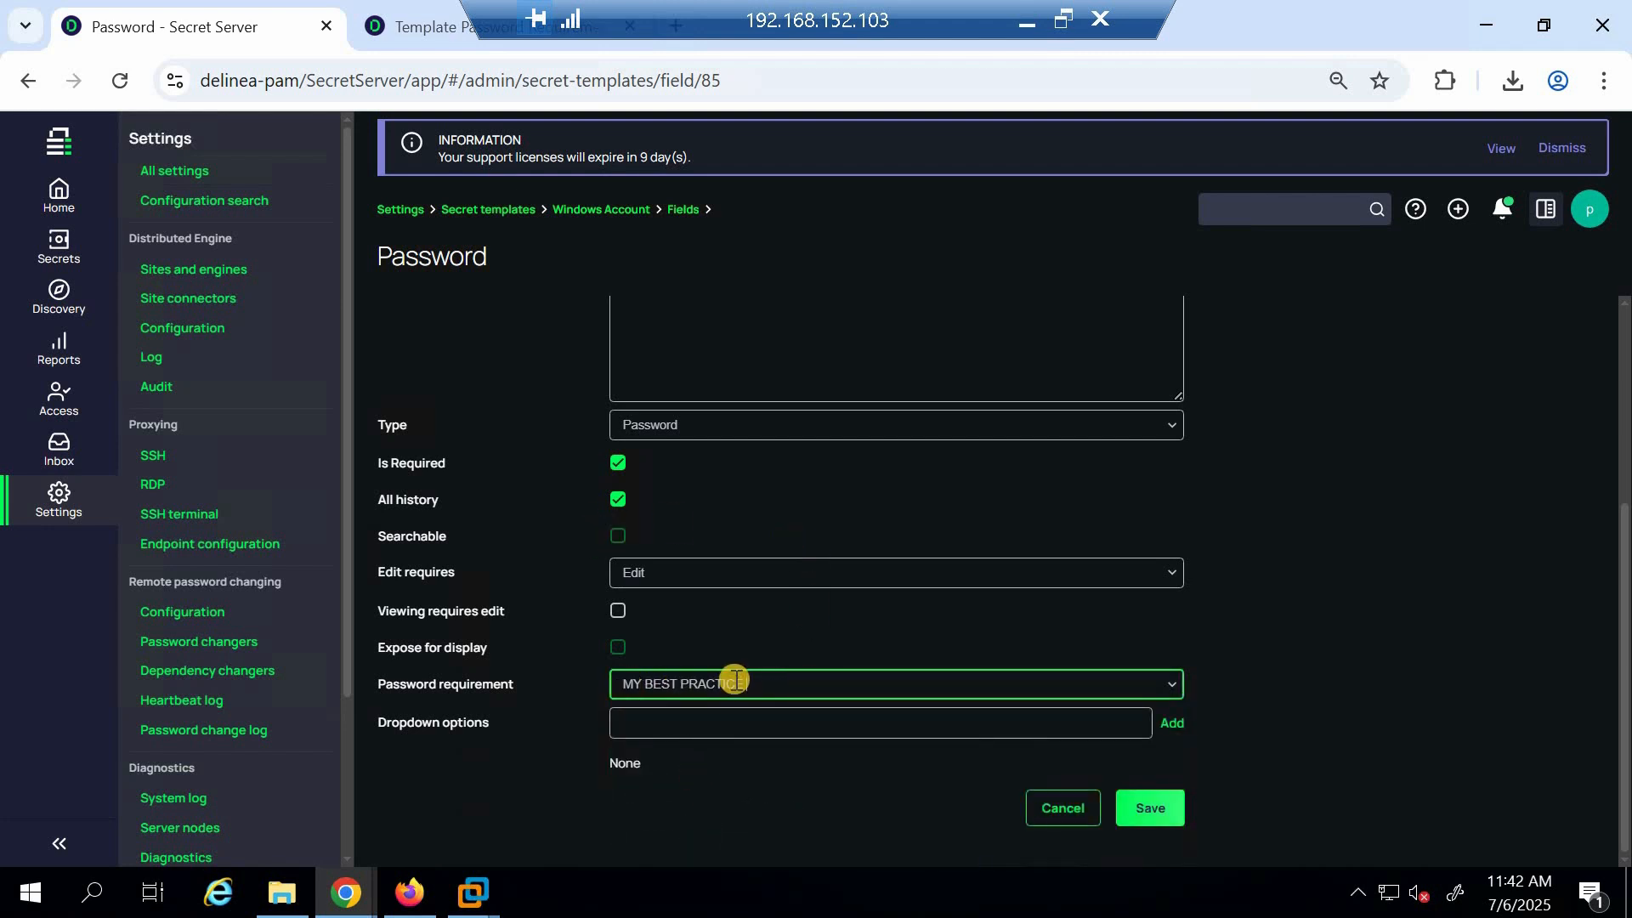
left_click(1153, 812)
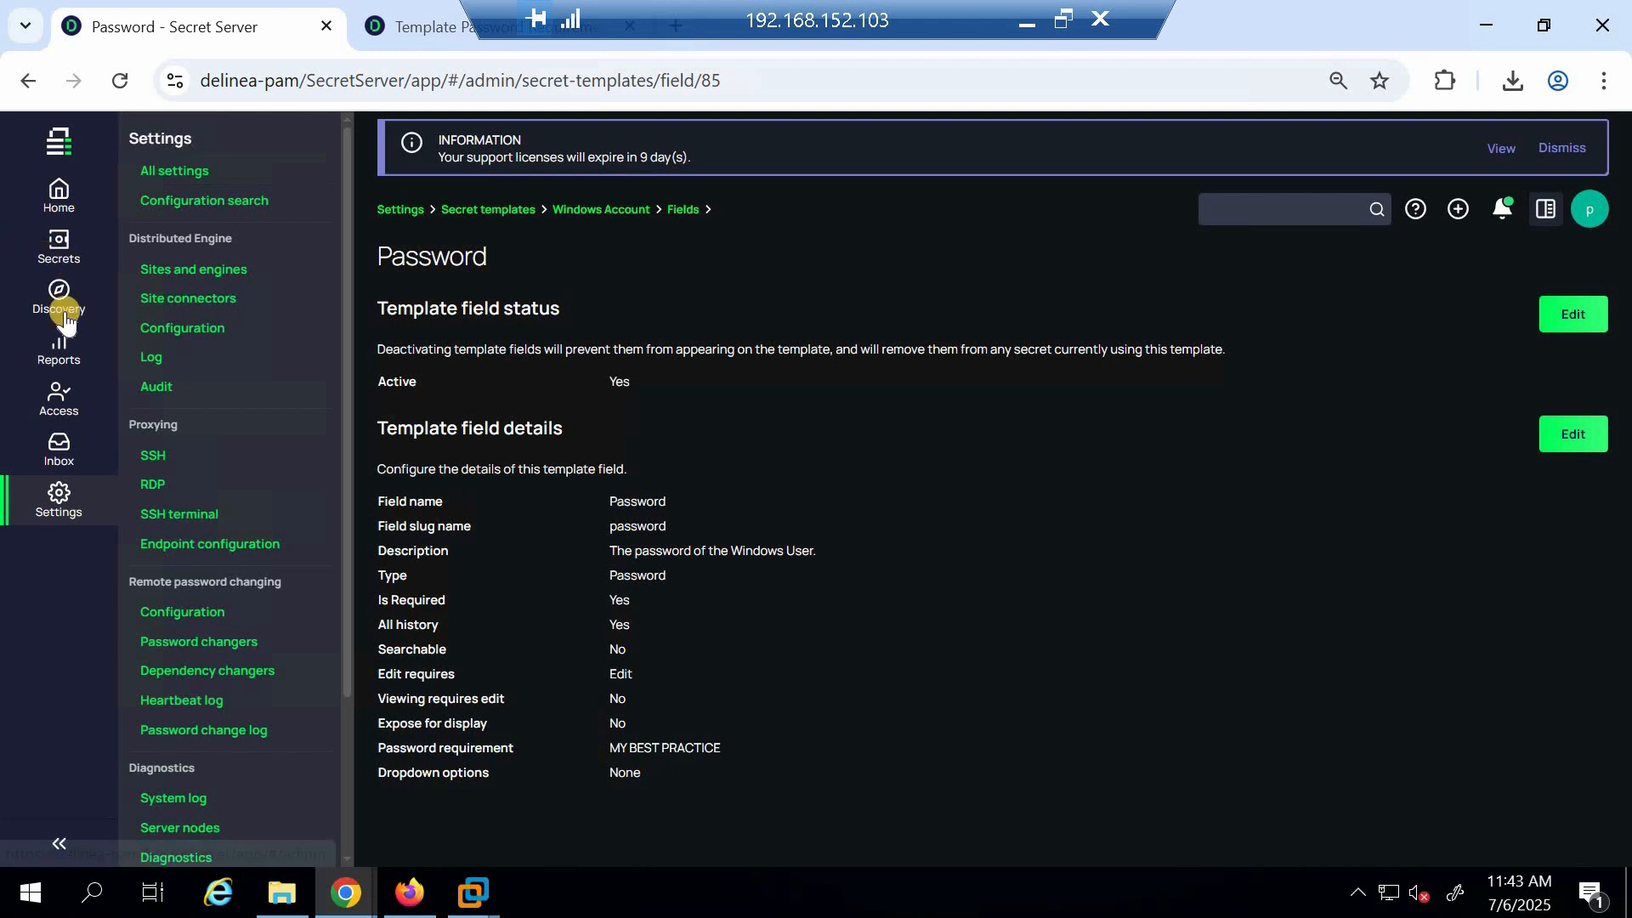
Start creating a new secret from the Windows Account template in the WindowsBasedSecrets folder
left_click(53, 397)
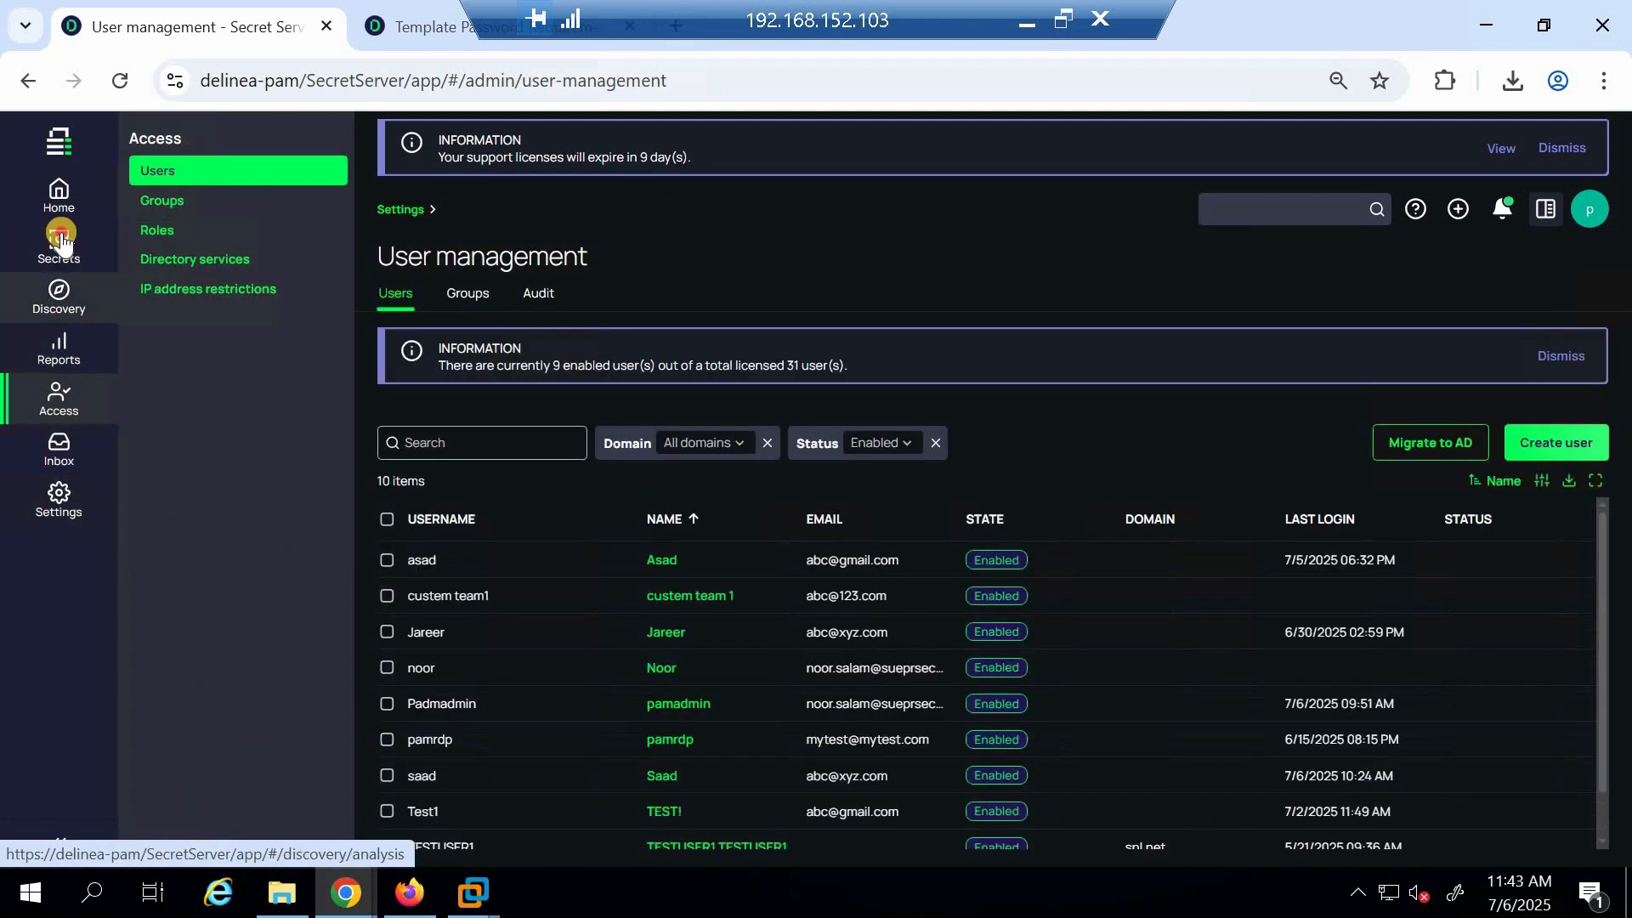
left_click(58, 255)
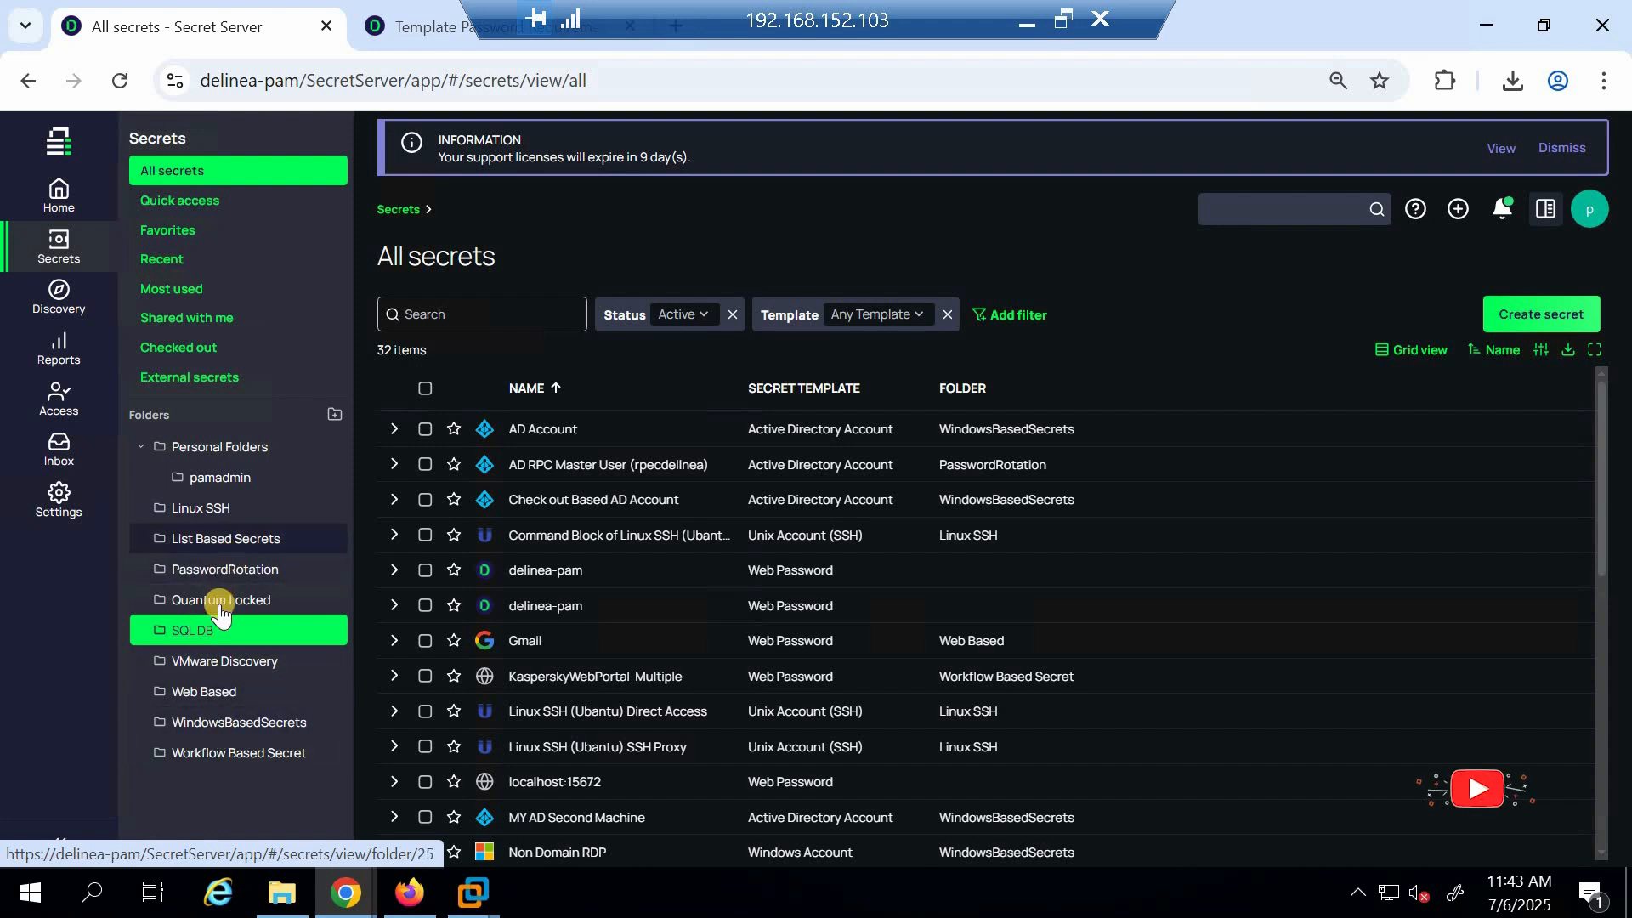
left_click(221, 729)
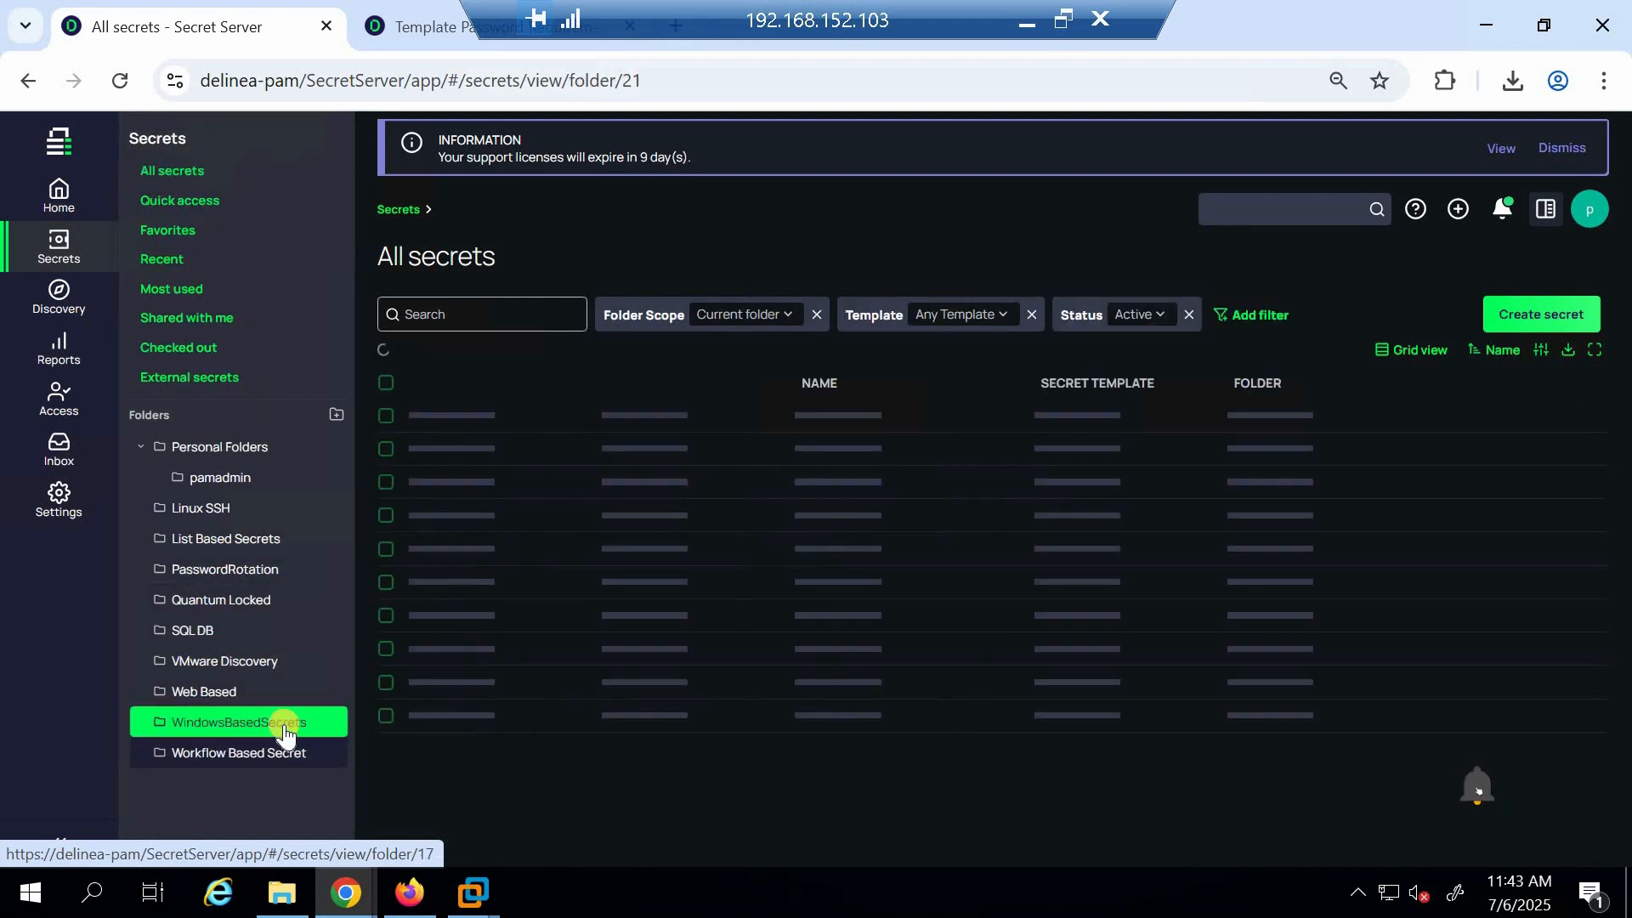
left_click(1563, 335)
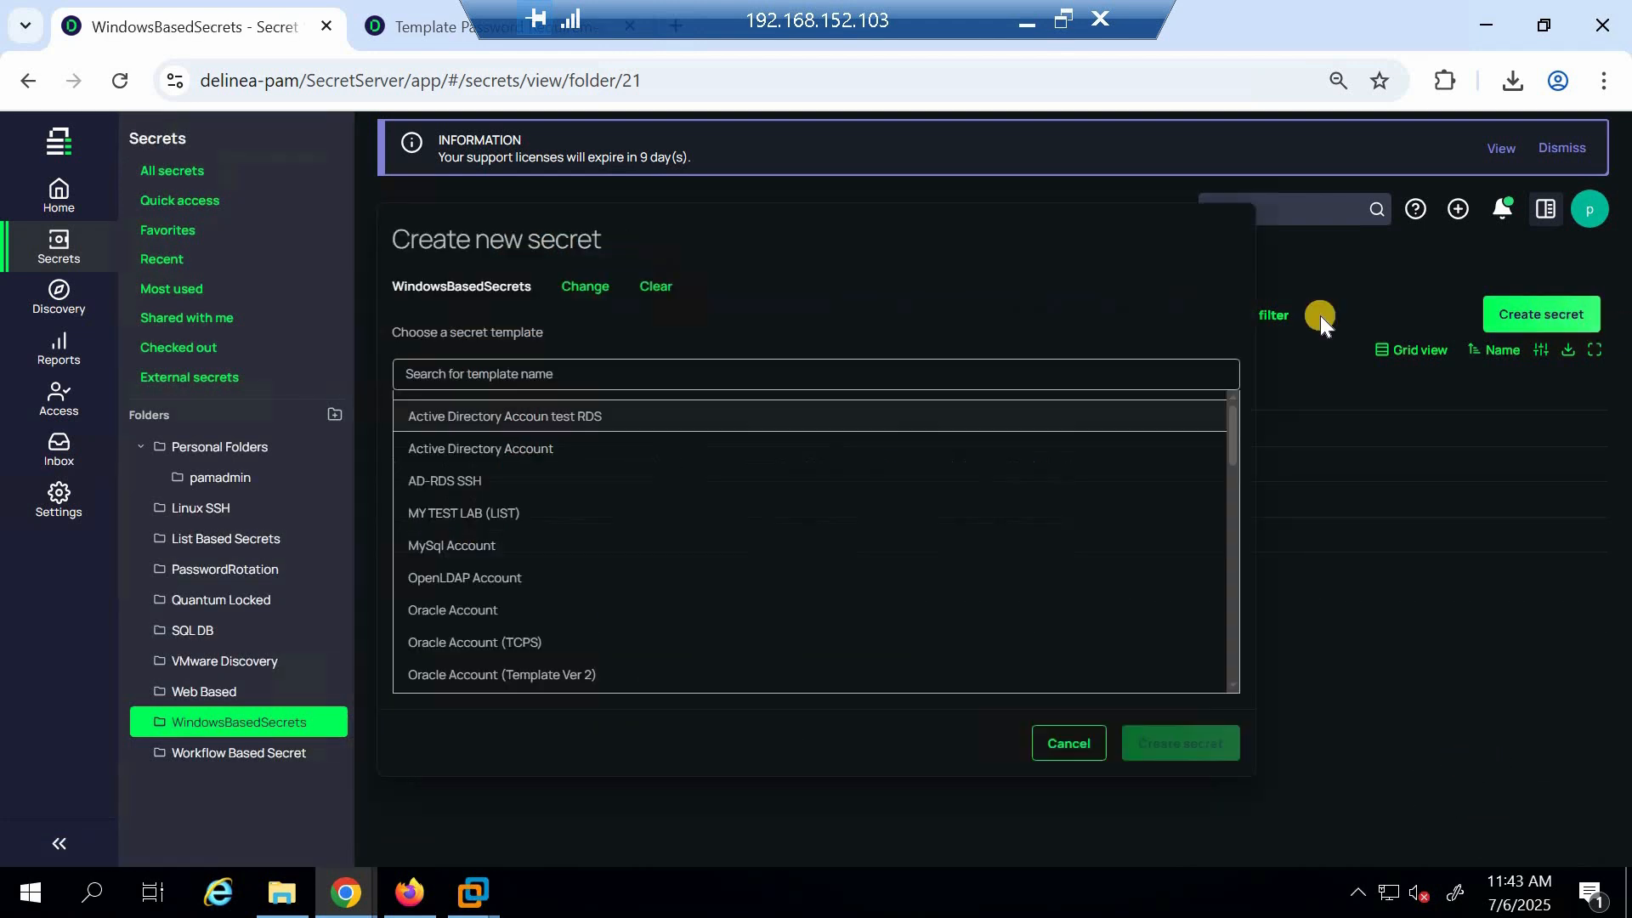
type("wind")
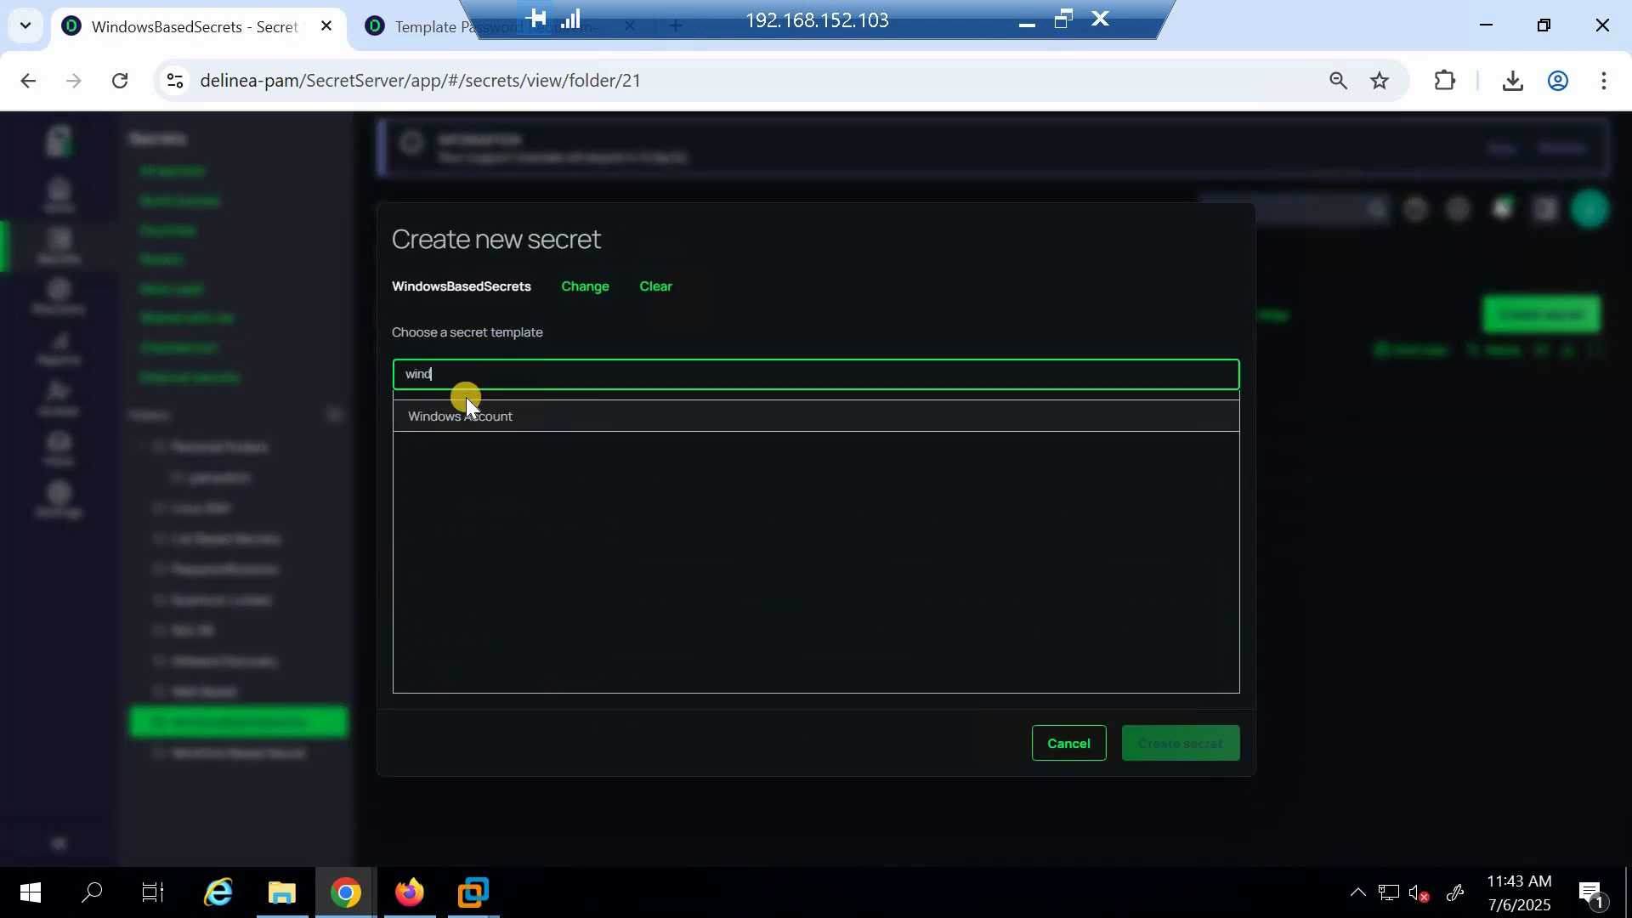
left_click(466, 411)
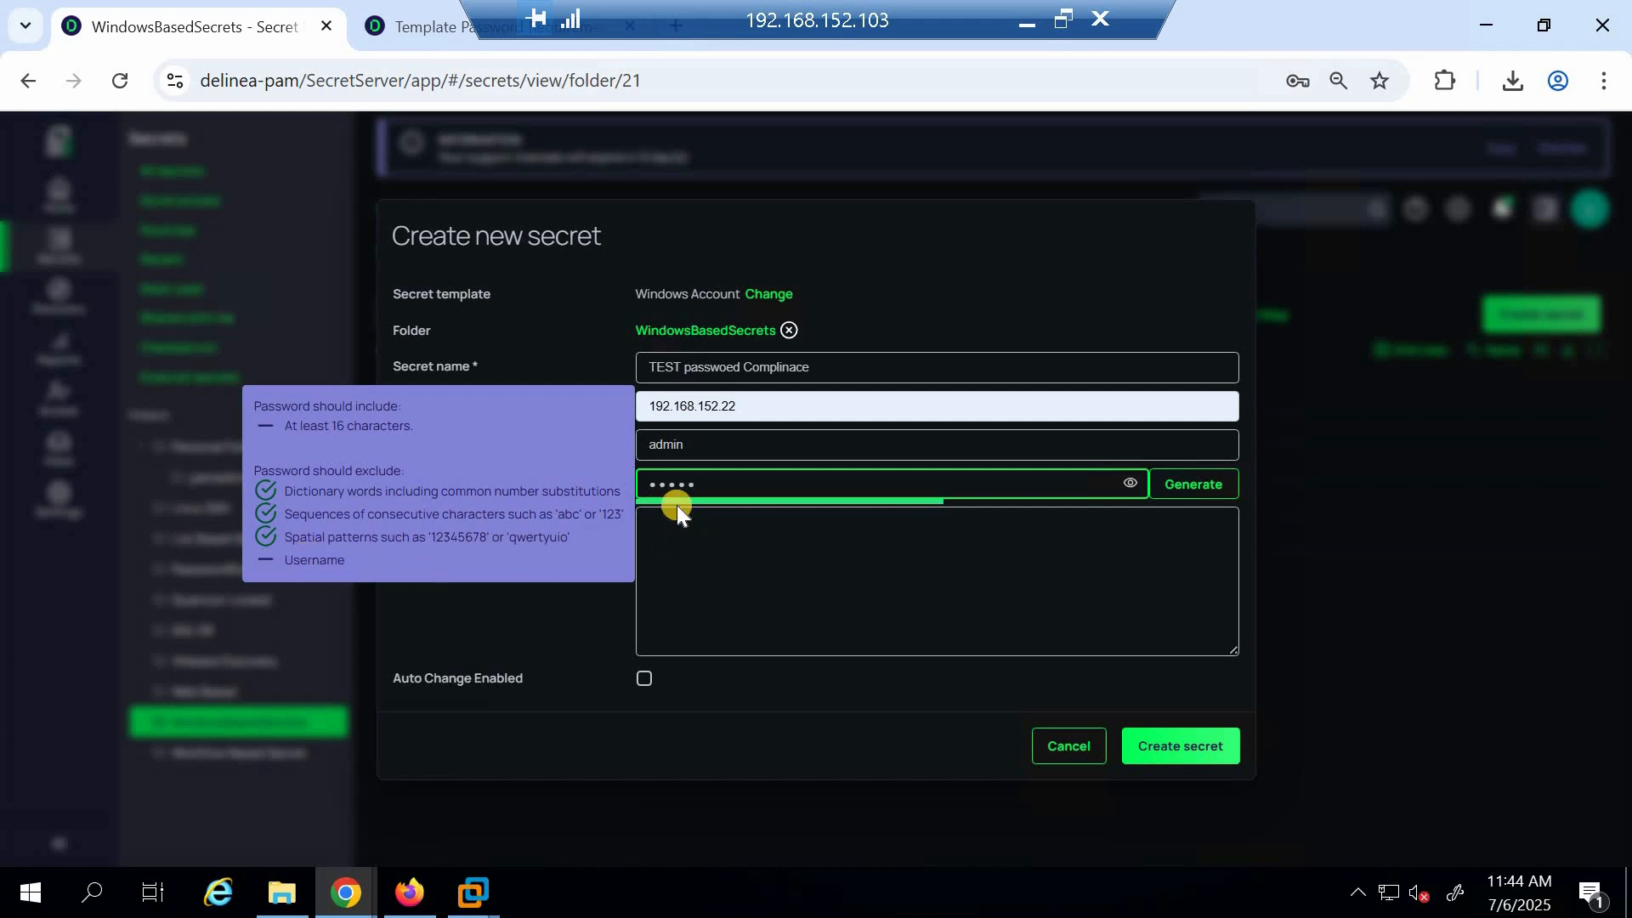
Replace the new secret's password with a simple test password and reveal it
key("BackSpace")
key("BackSpace")
key("BackSpace")
key("BackSpace")
key("BackSpace")
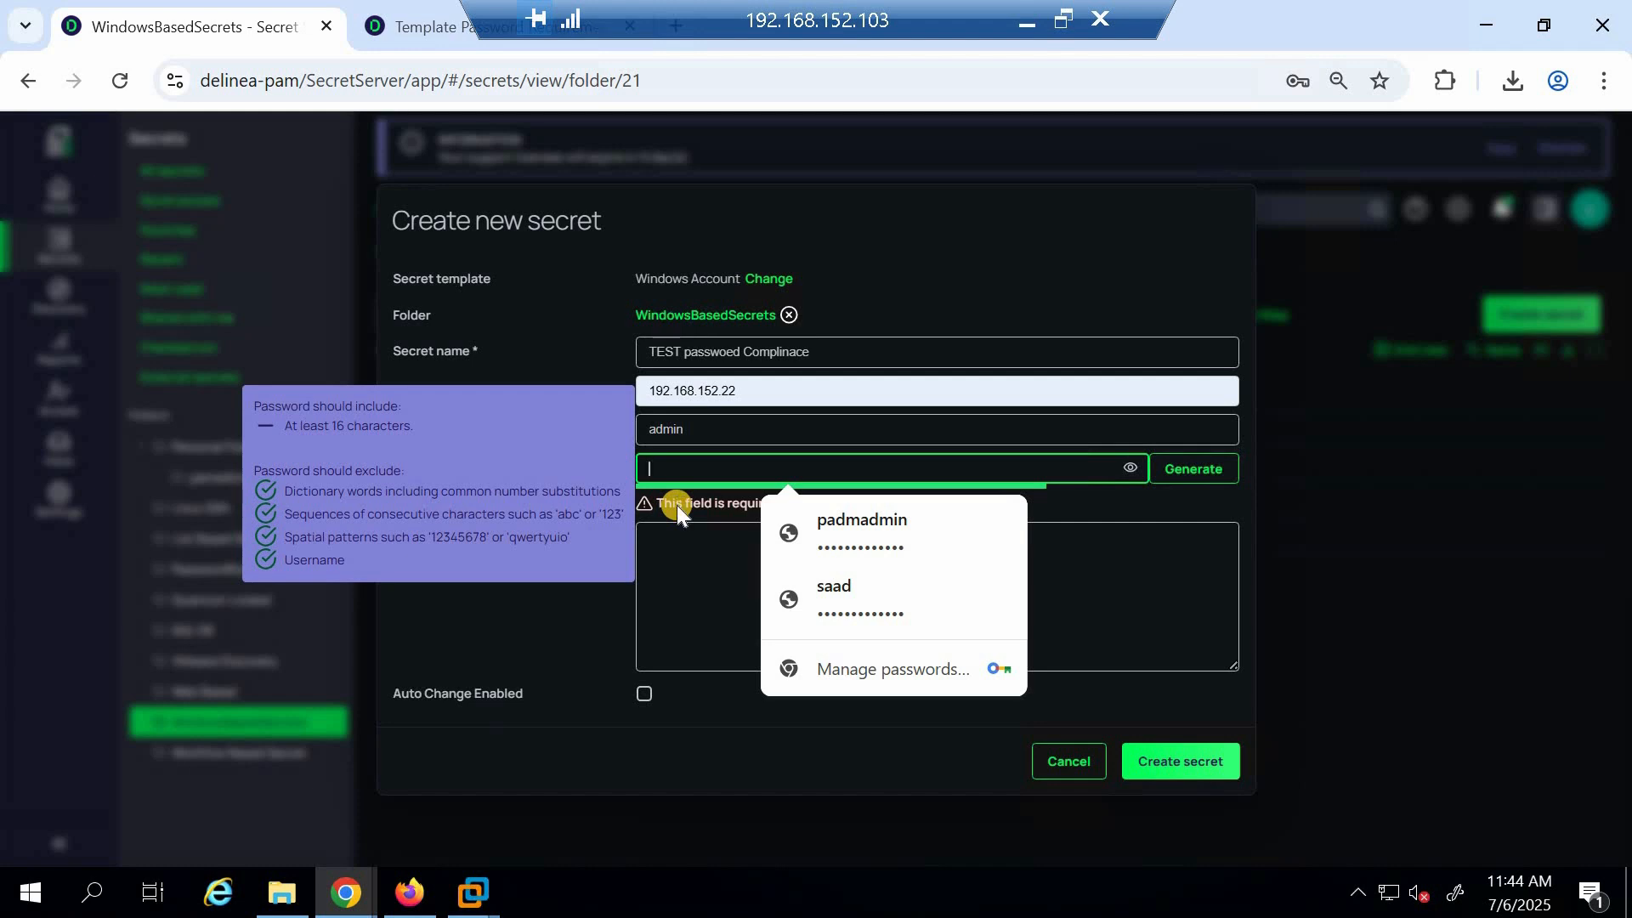
type("admin1234")
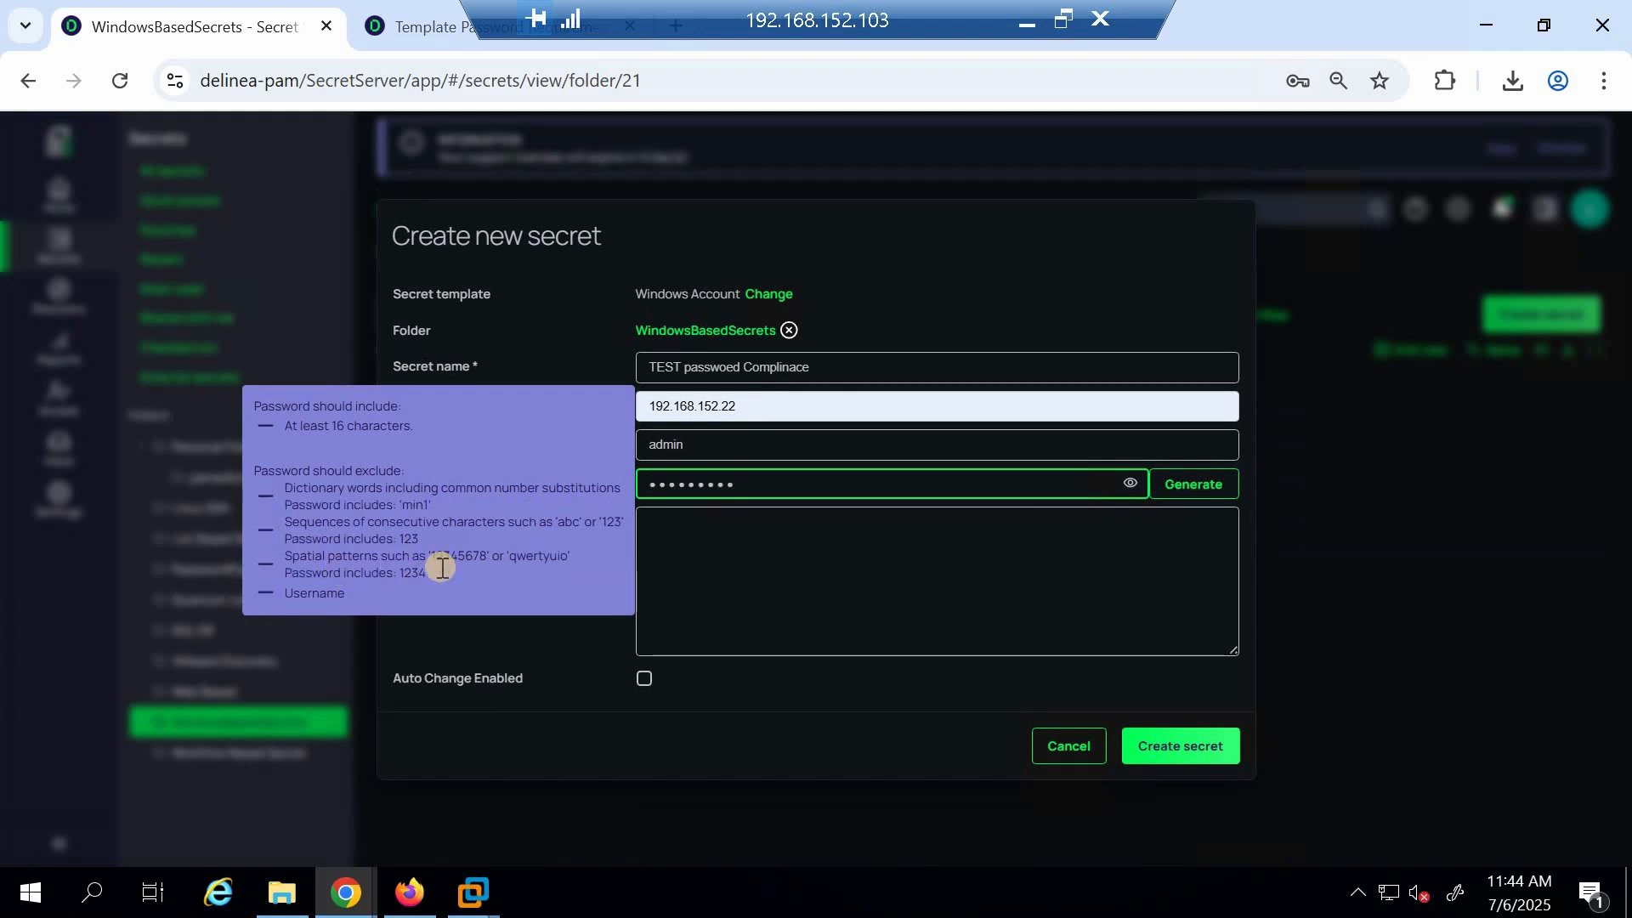
left_click(1130, 488)
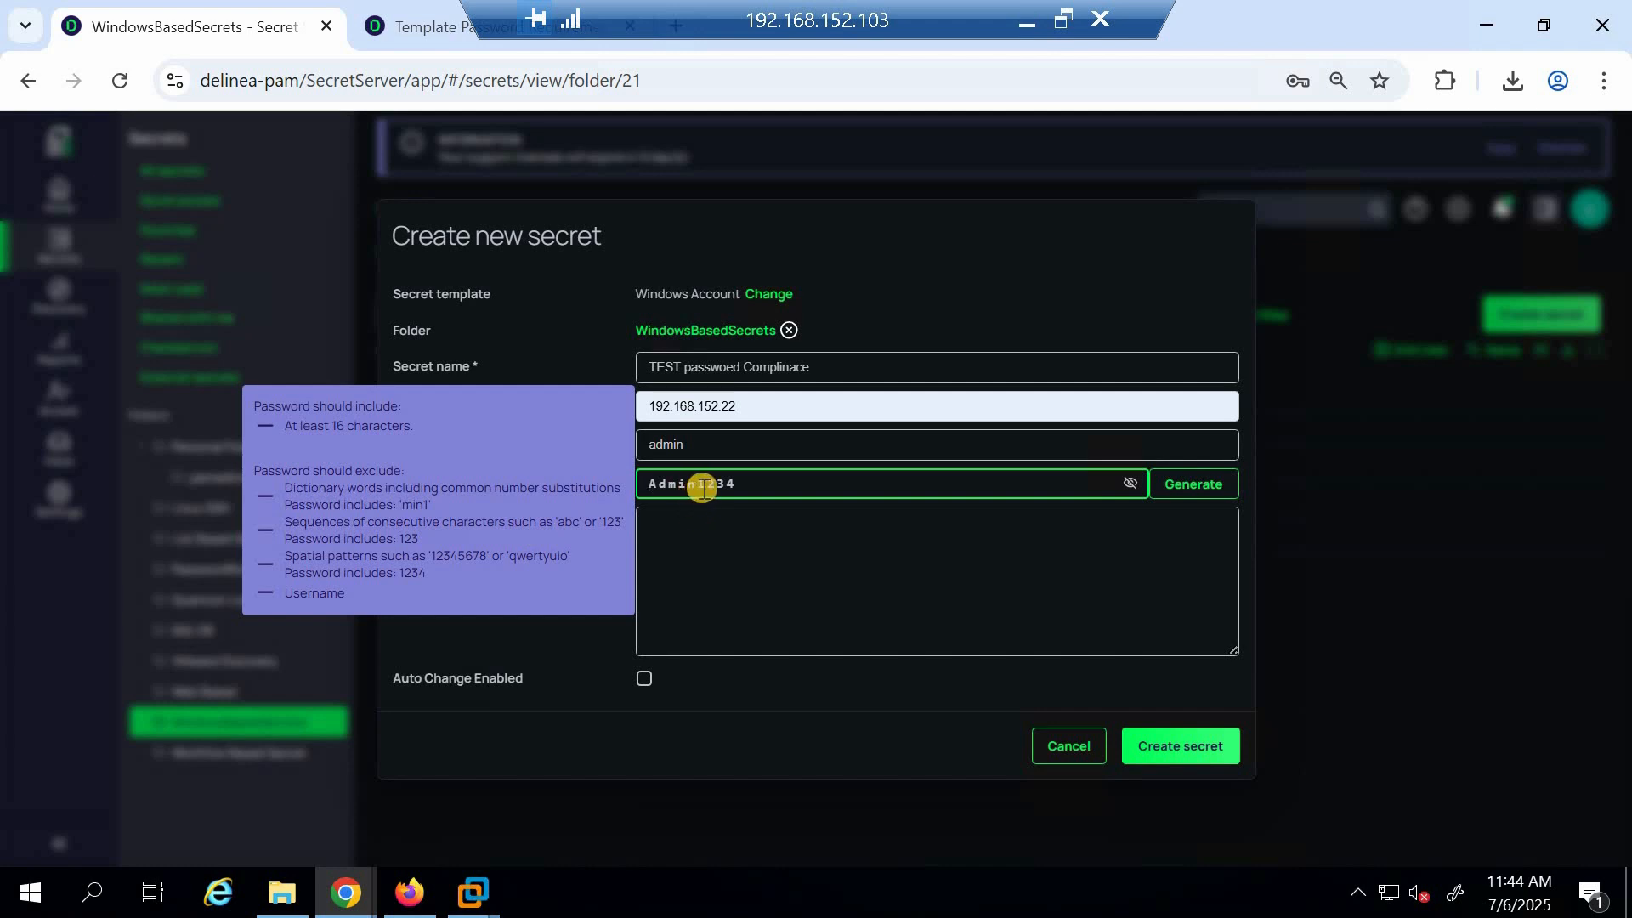
Change one character of the revealed test password
left_click_drag(699, 486, 736, 484)
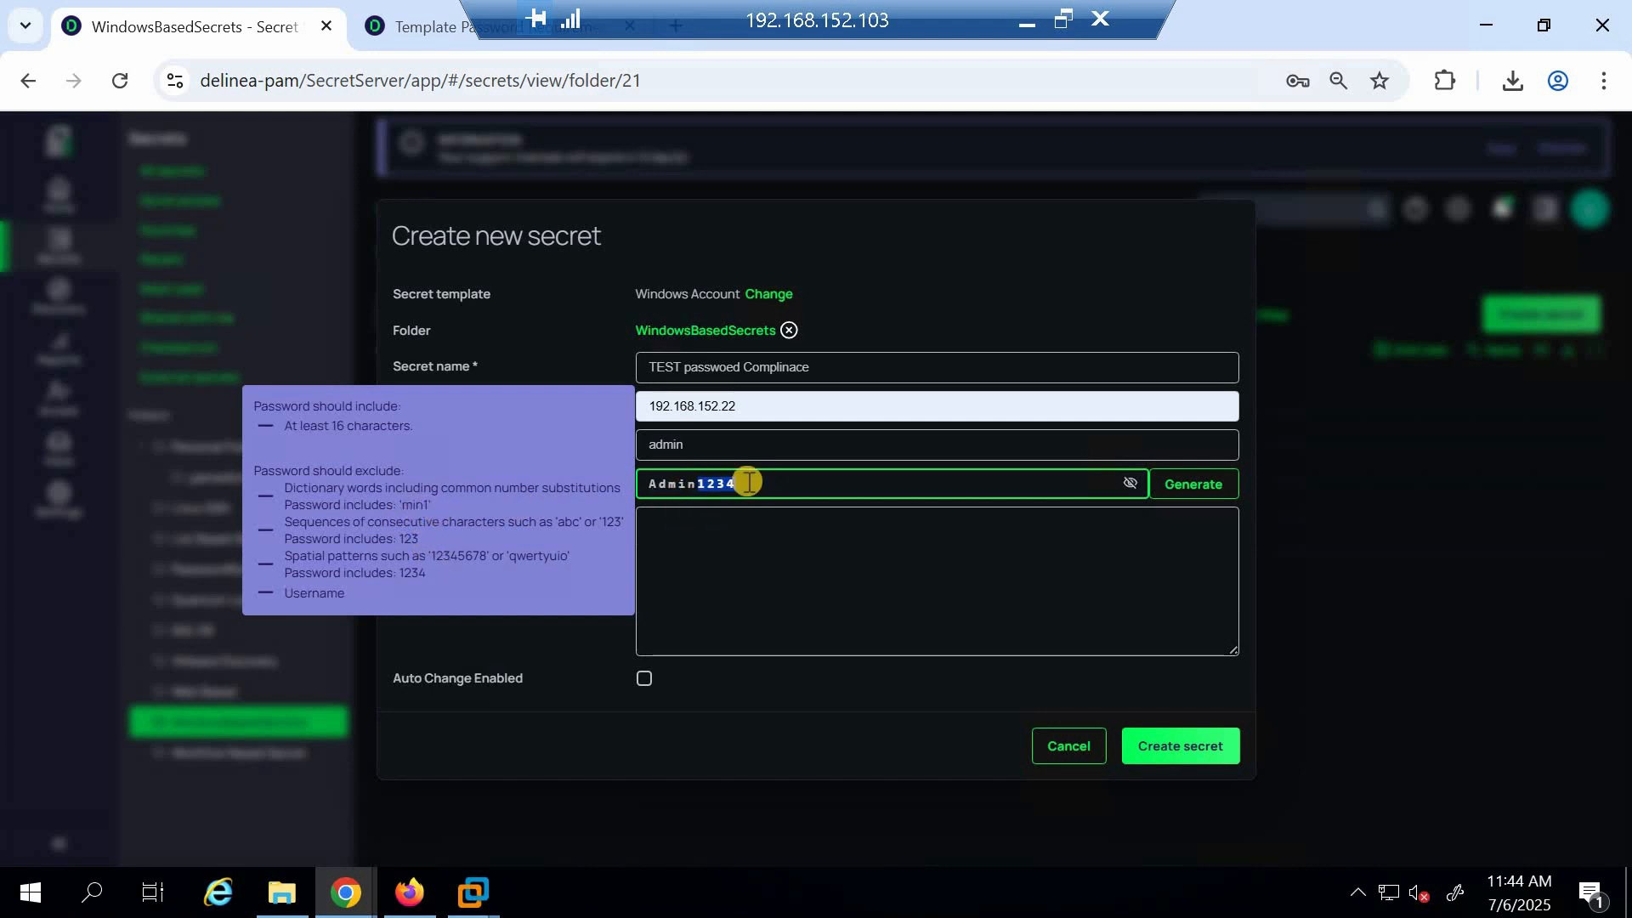
left_click(695, 490)
key("BackSpace")
type("a")
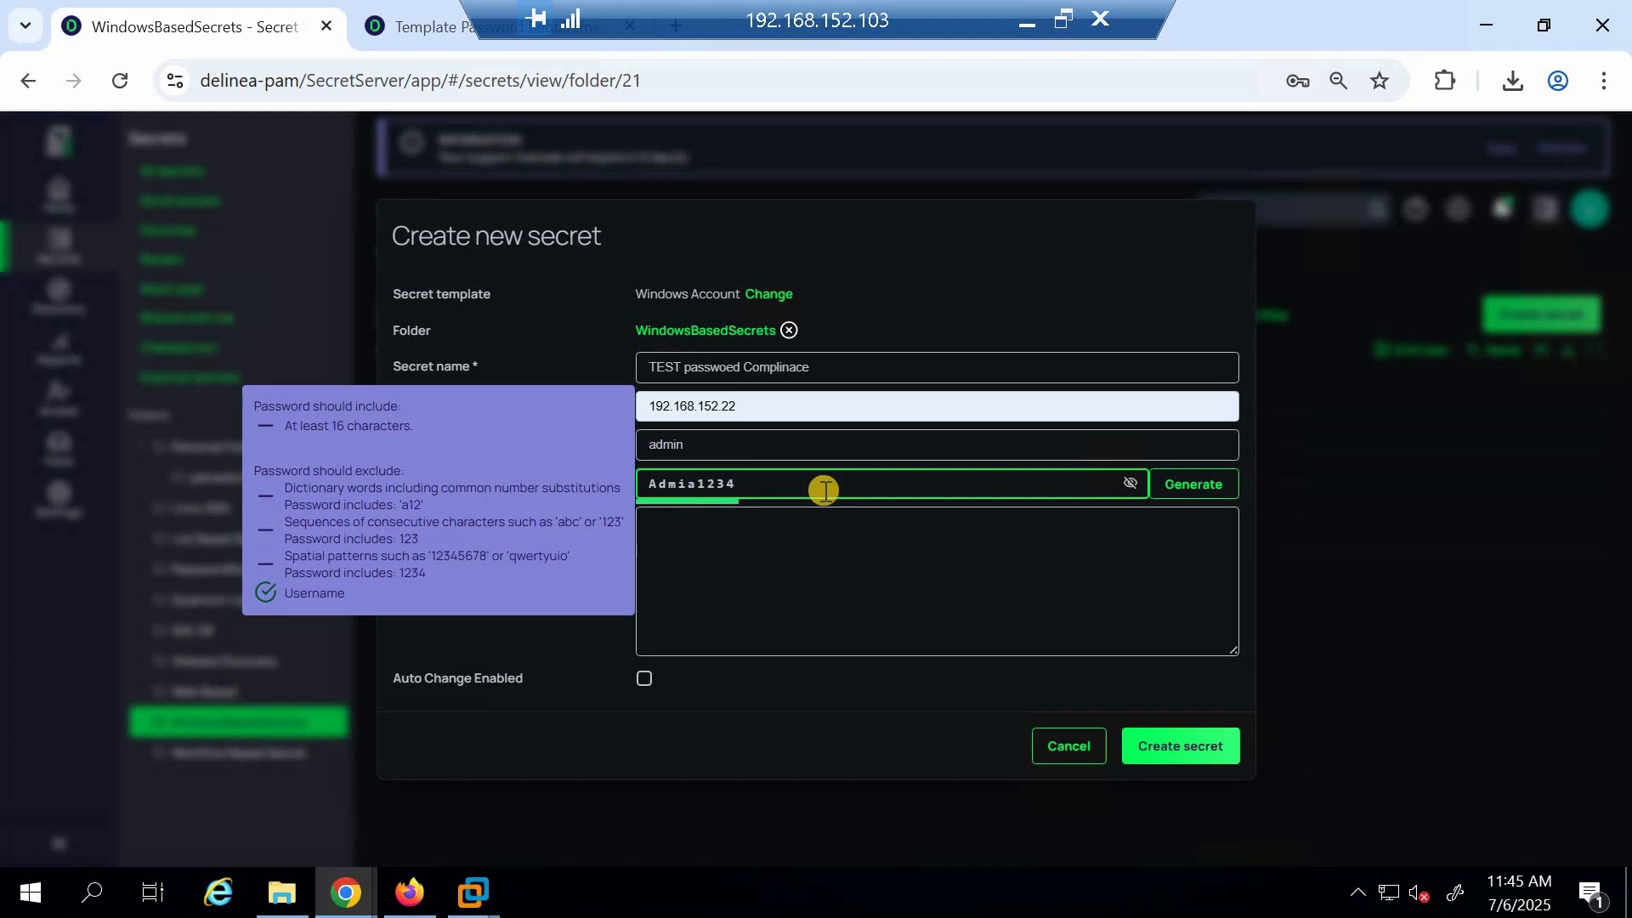
Clear the password and enter a dictionary country name as the test password
key("BackSpace")
key("BackSpace")
key("BackSpace")
key("BackSpace")
key("BackSpace")
key("BackSpace")
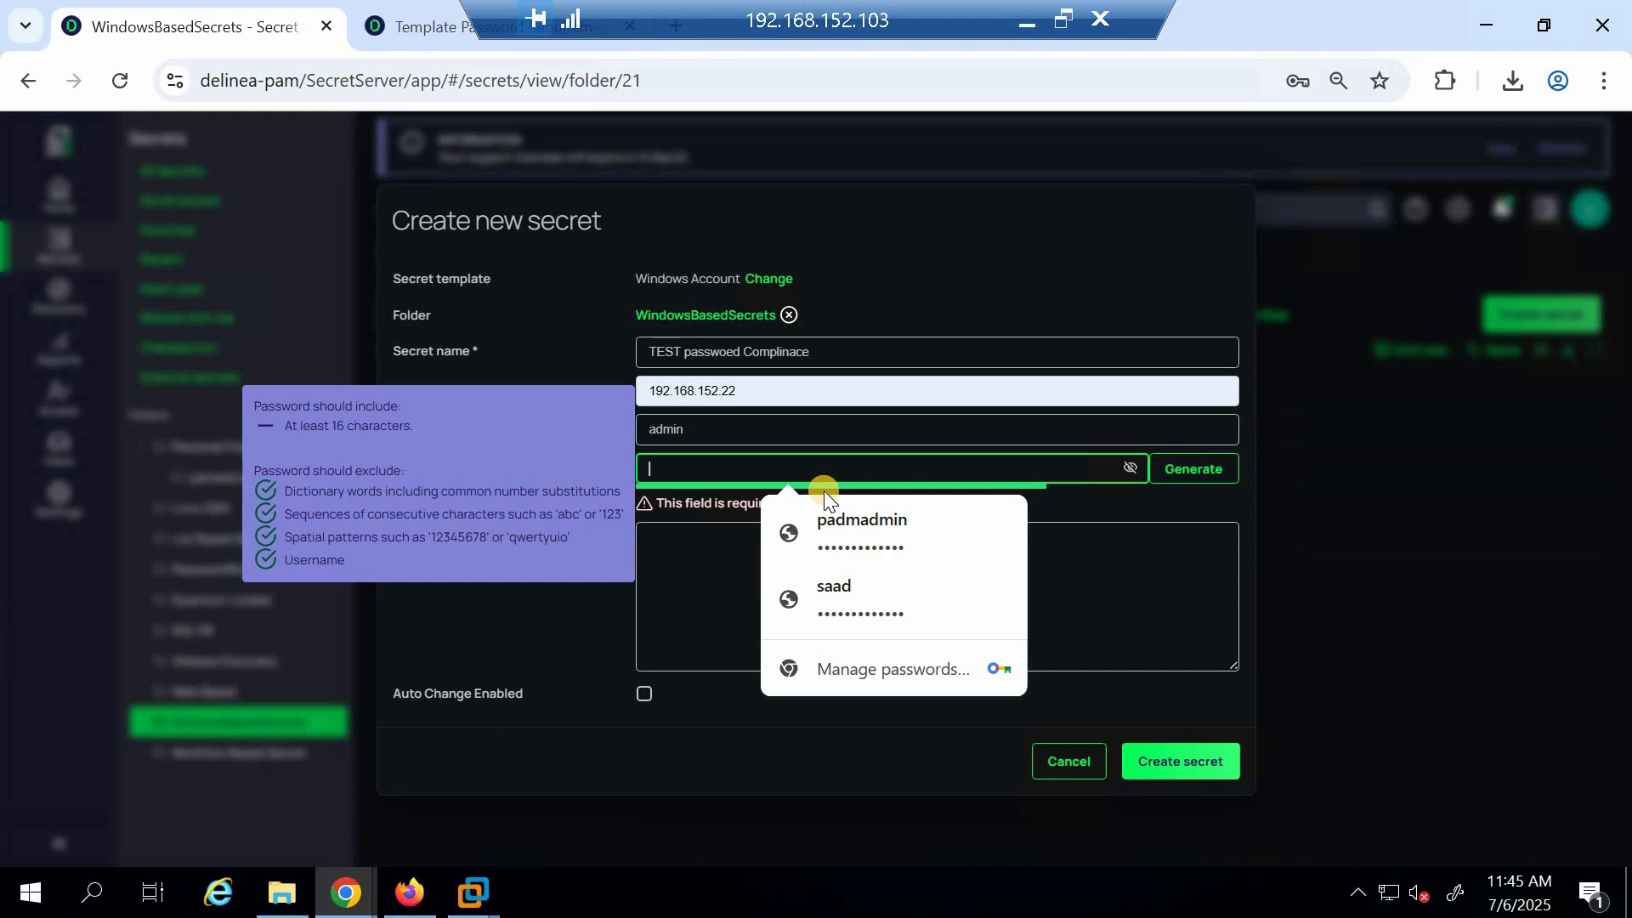
type("United")
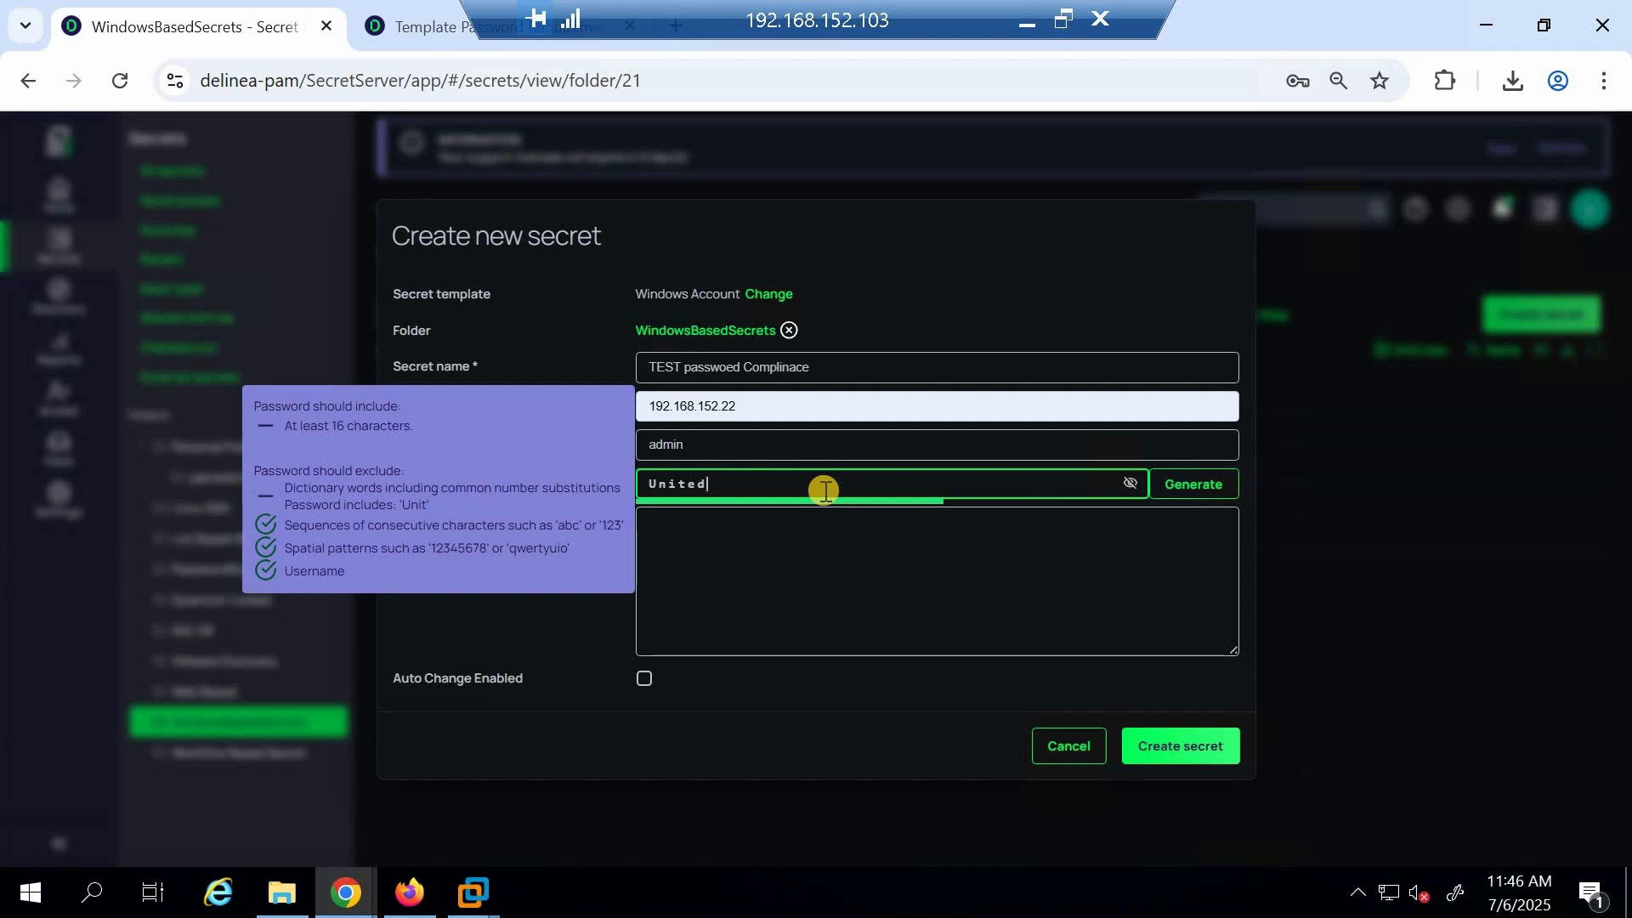
Retype the country-name test password with a symbol and digits appended
key("BackSpace")
key("BackSpace")
key("BackSpace")
key("BackSpace")
key("BackSpace")
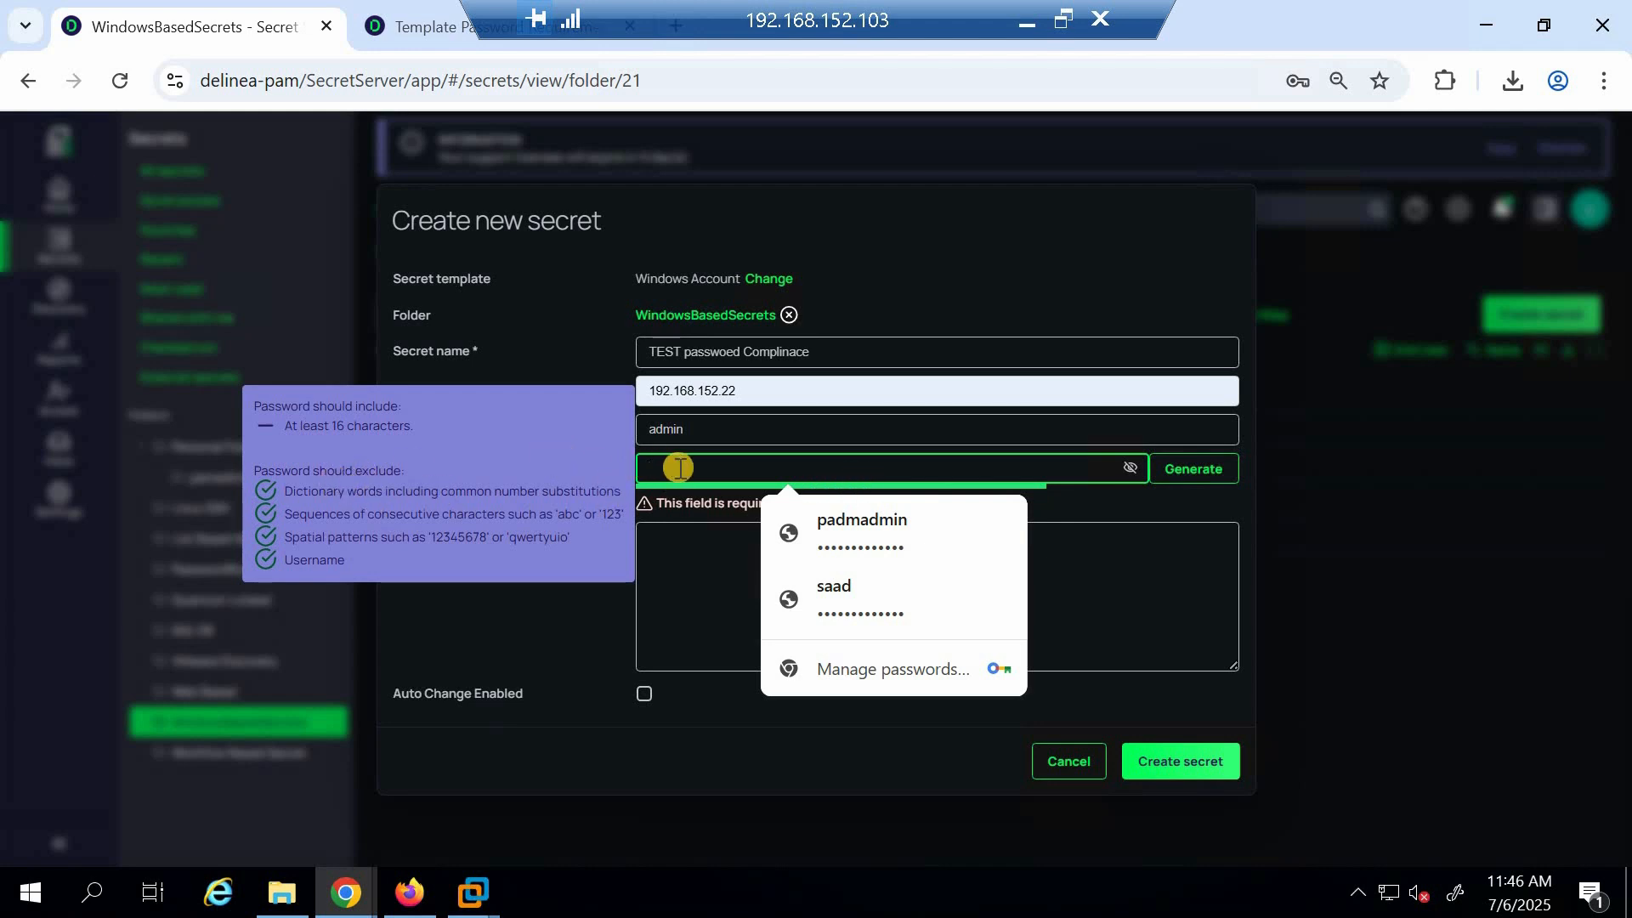
type("United")
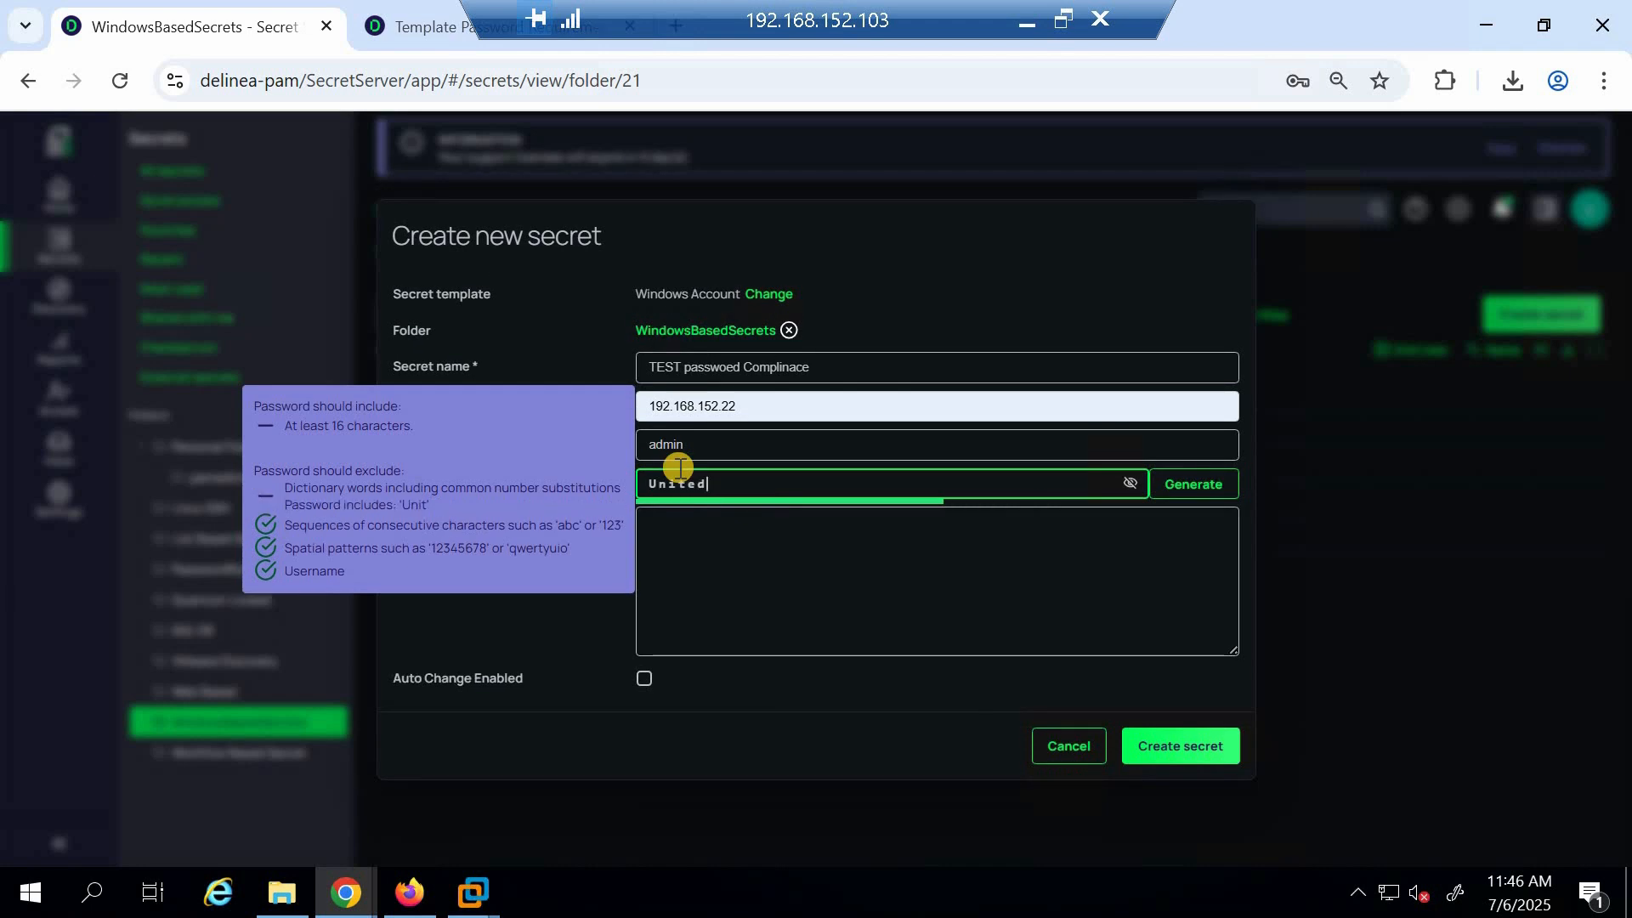
type("@1234")
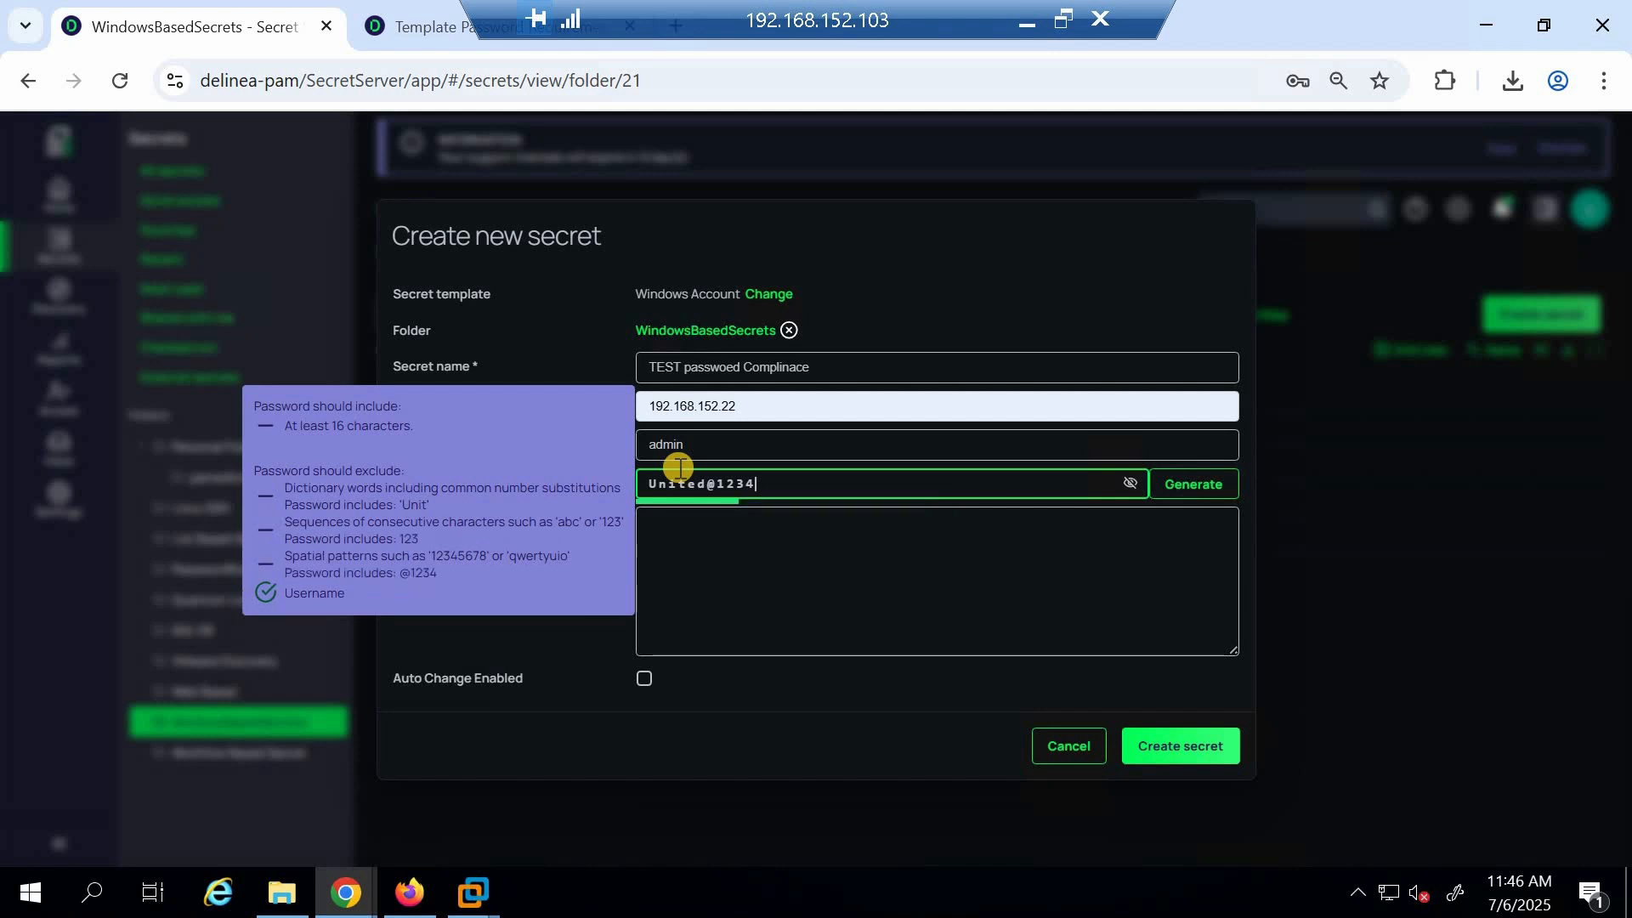
Delete the last characters of the test password and cancel the new secret
key("BackSpace")
key("BackSpace")
key("BackSpace")
key("BackSpace")
key("BackSpace")
key("BackSpace")
key("BackSpace")
key("BackSpace")
key("BackSpace")
key("BackSpace")
key("BackSpace")
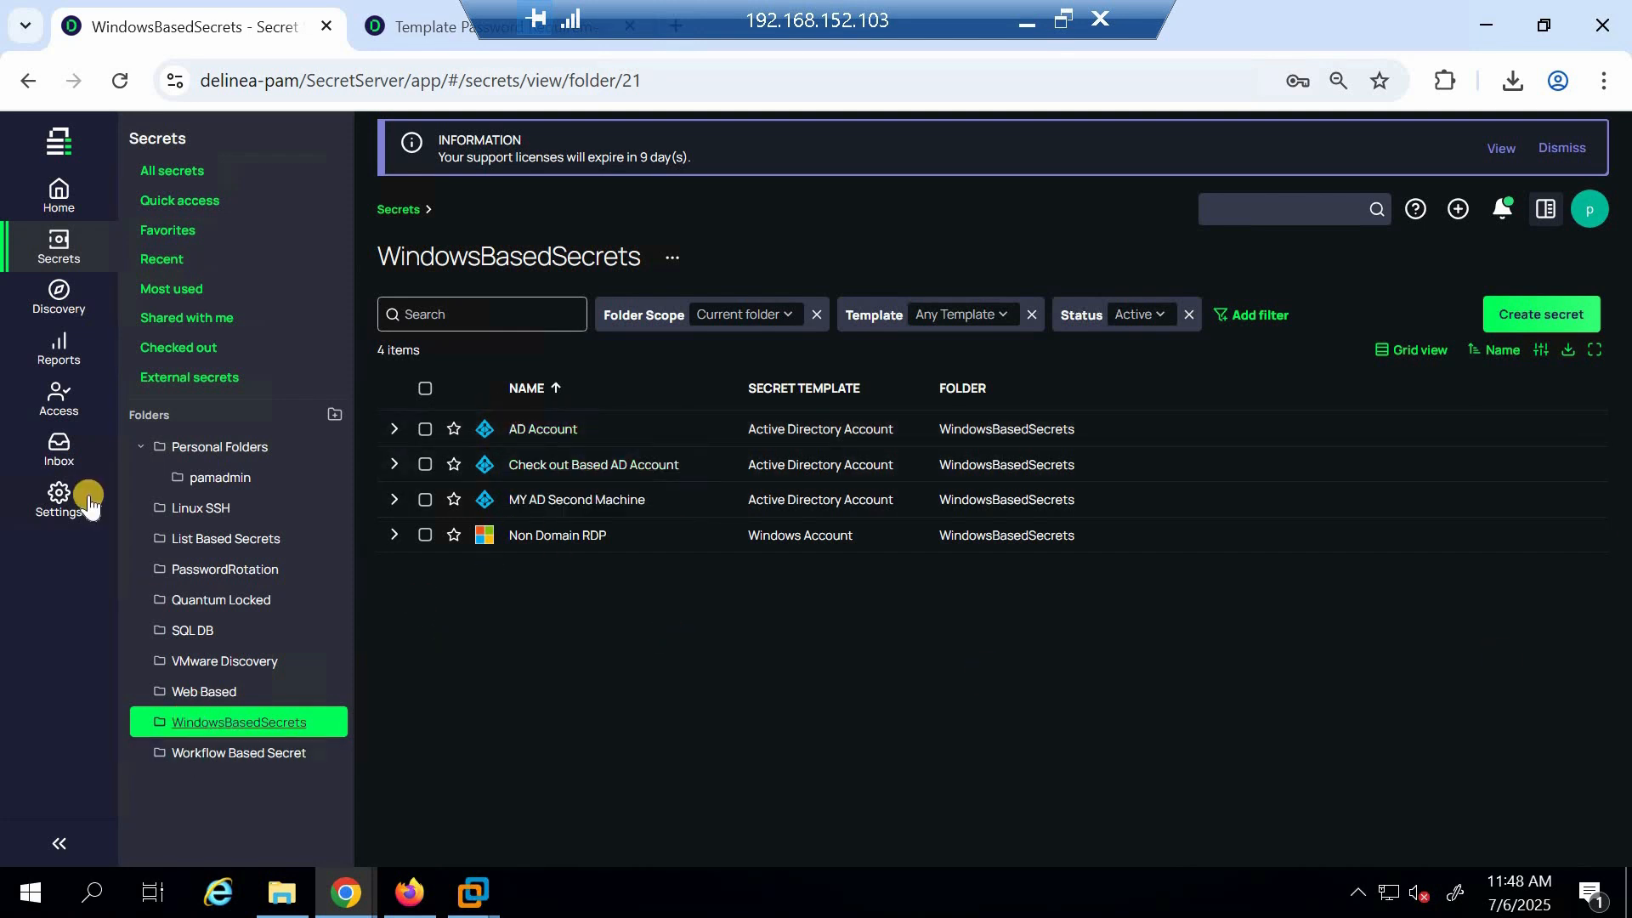
Make MY BEST PRACTICE the default password requirement
left_click(58, 498)
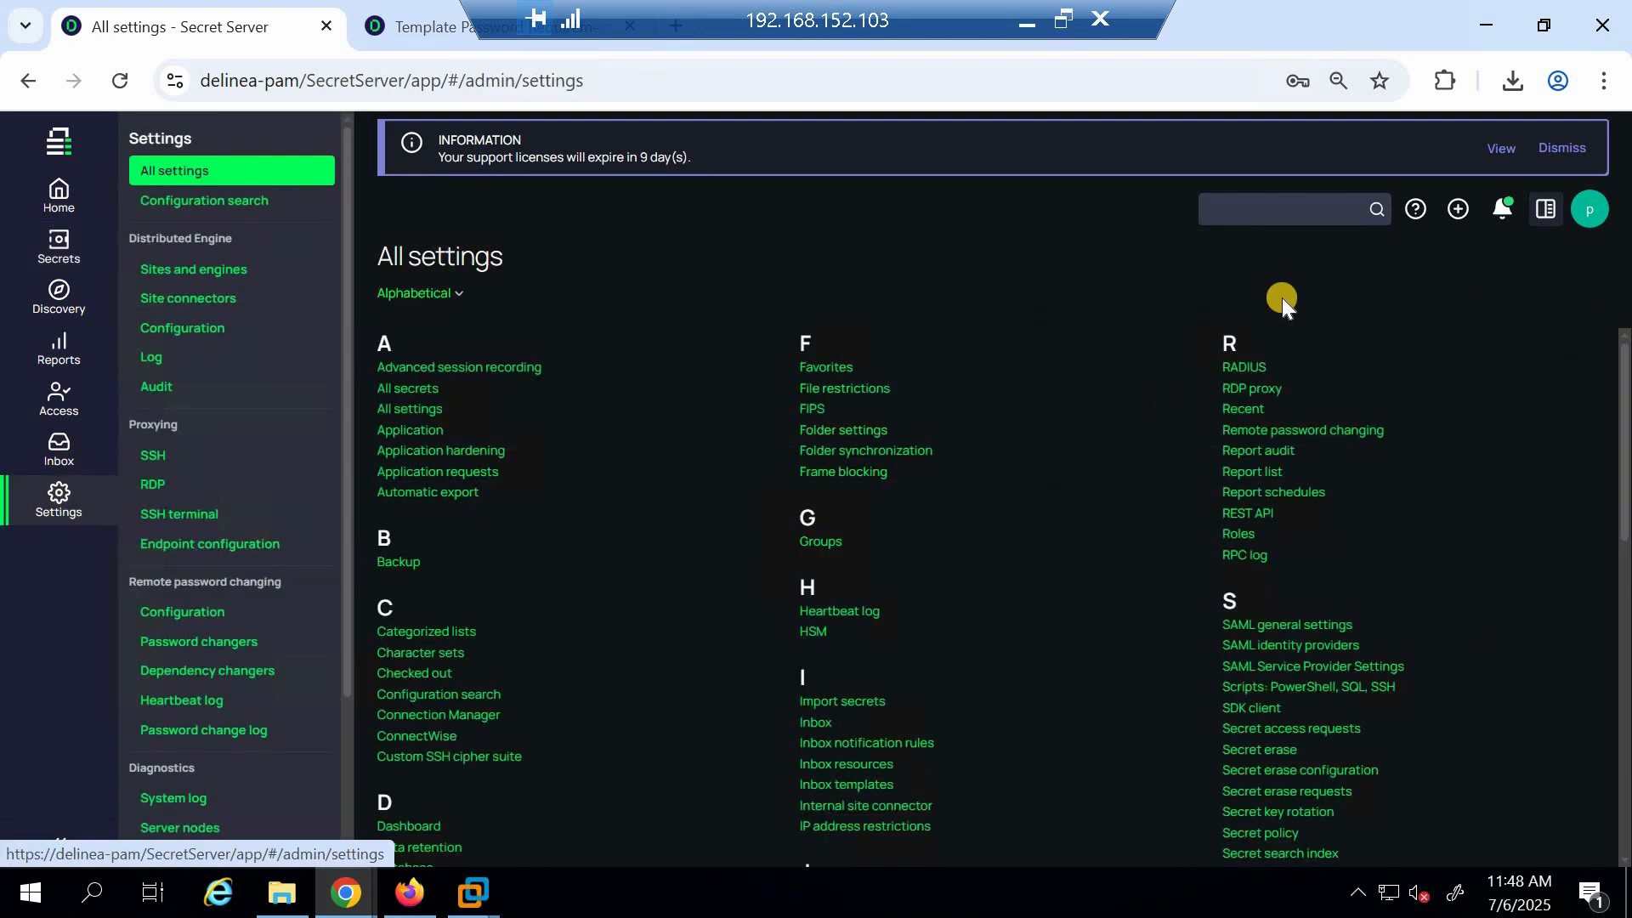
left_click(1298, 207)
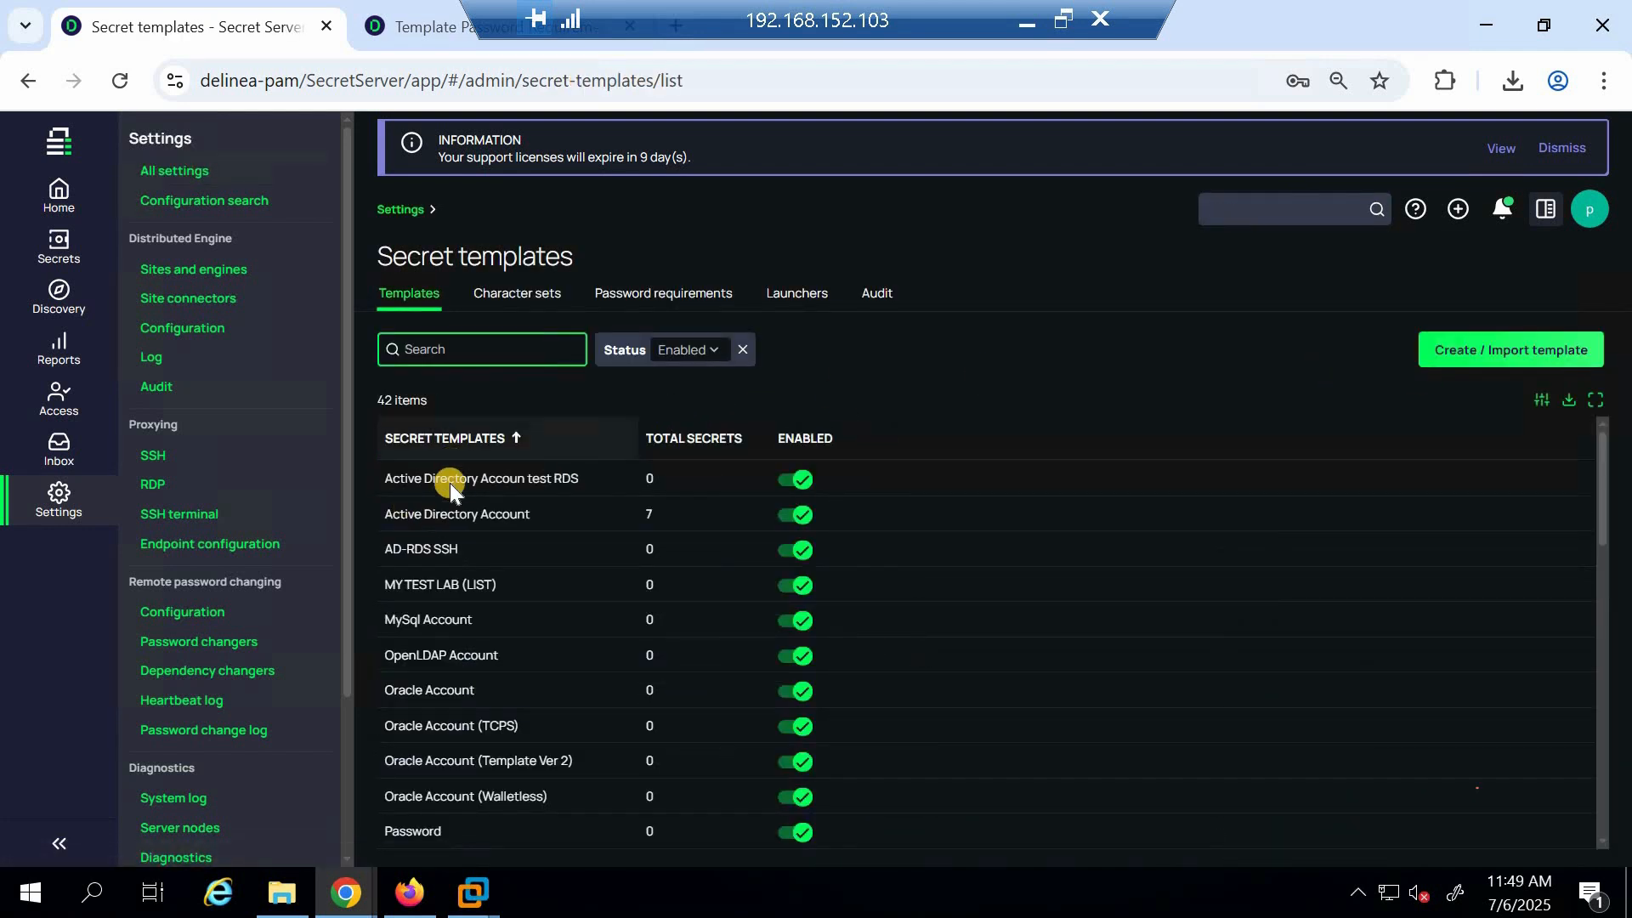
left_click(658, 297)
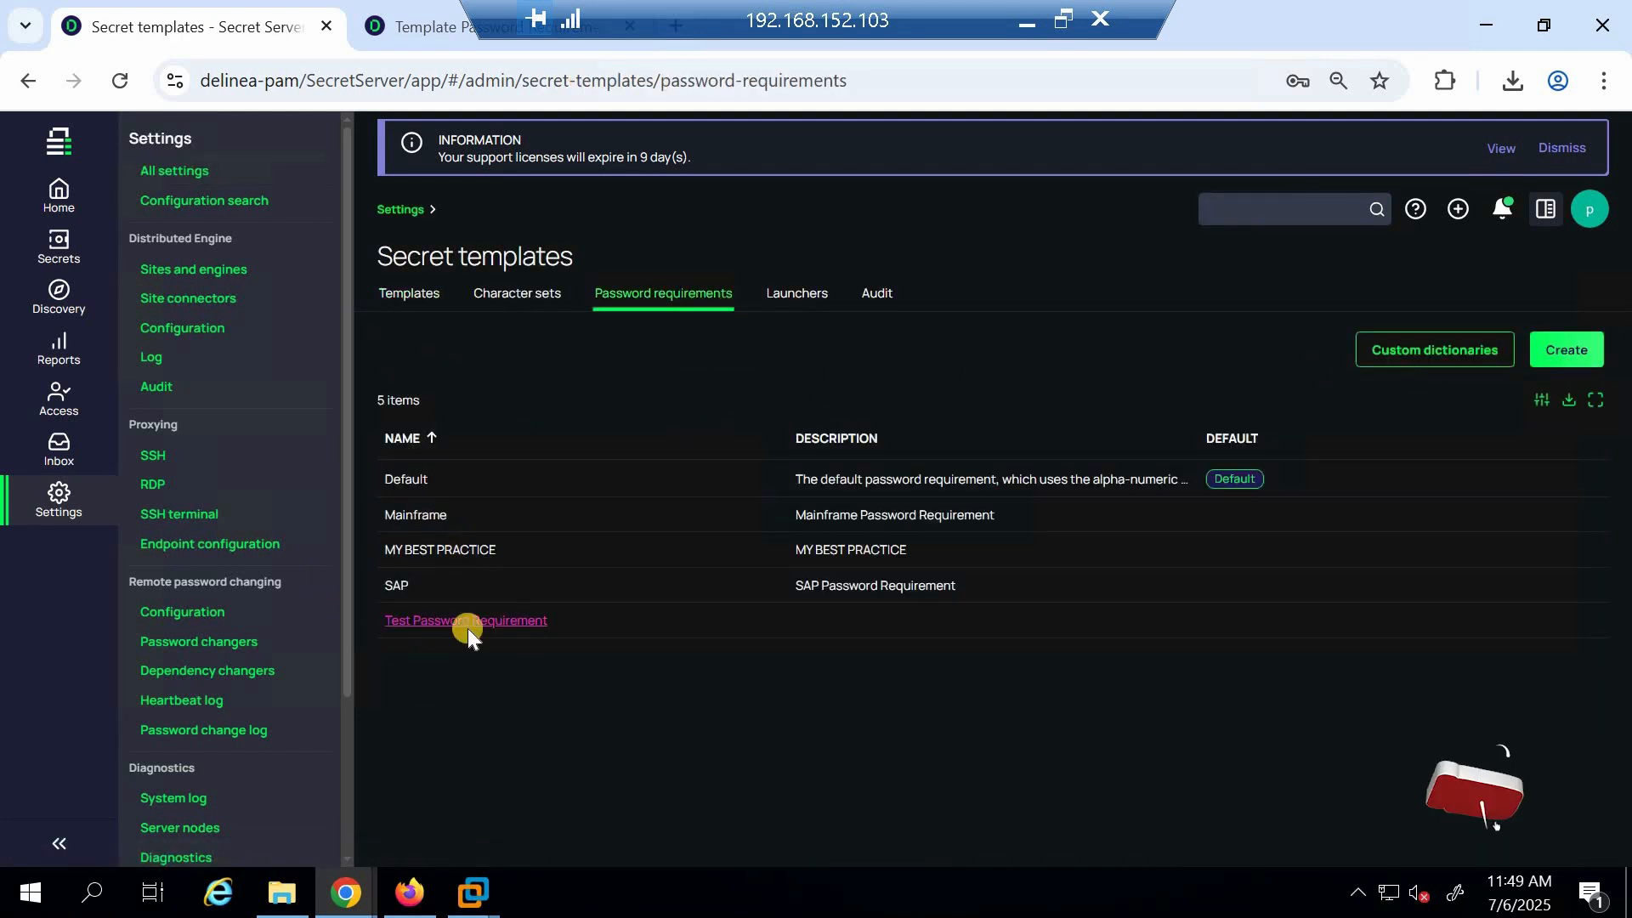
left_click(430, 549)
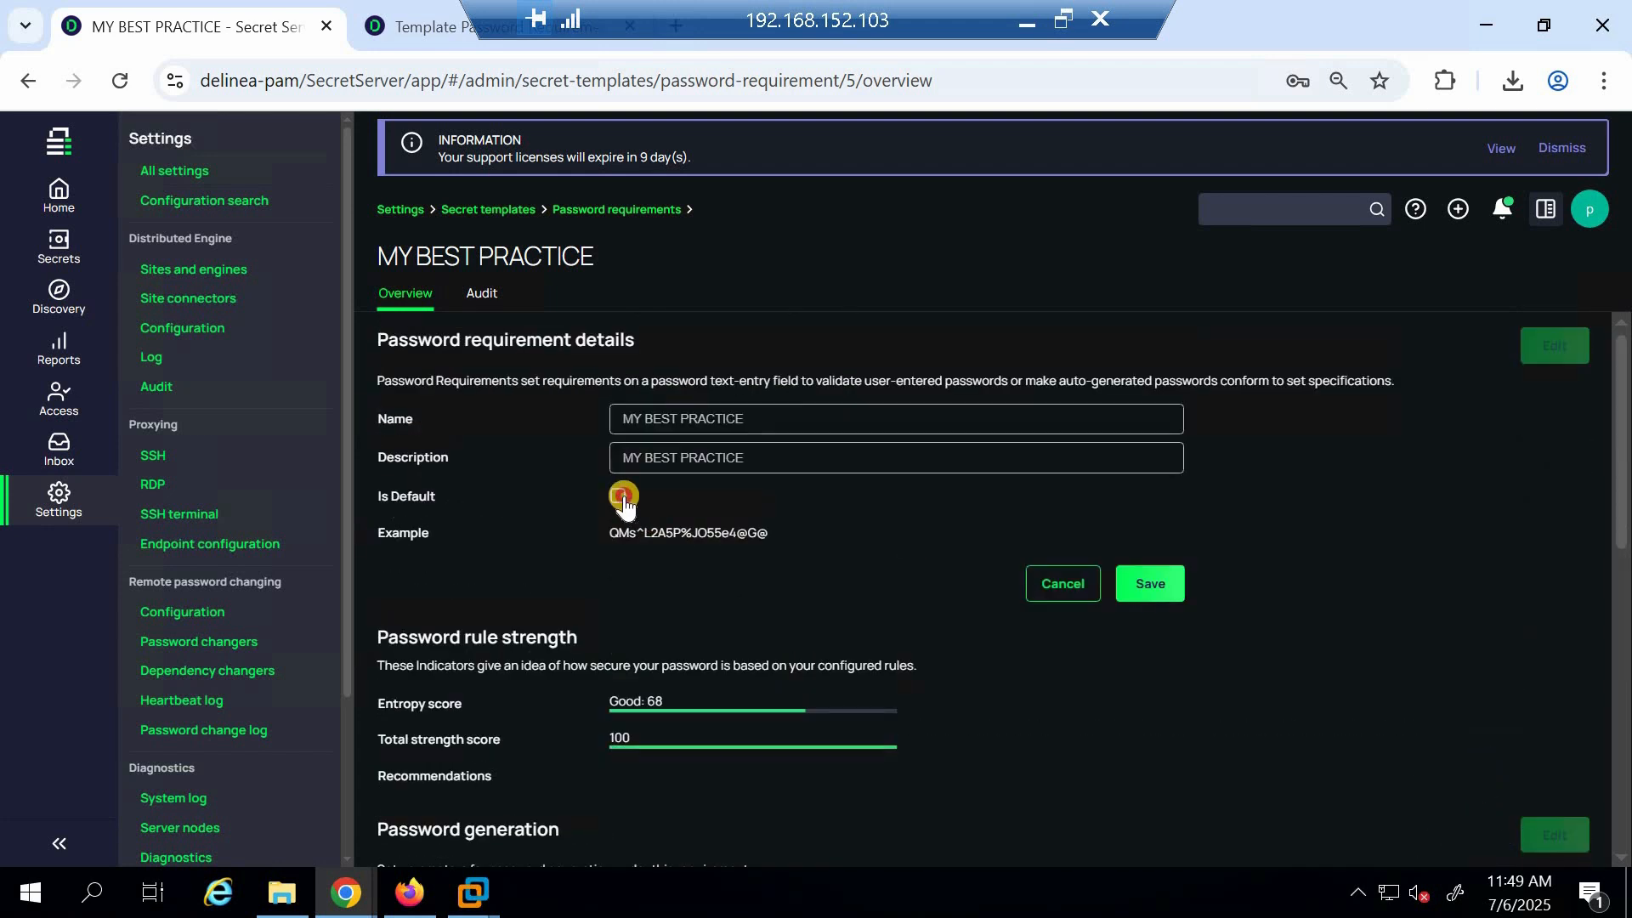
left_click(621, 497)
left_click(1183, 600)
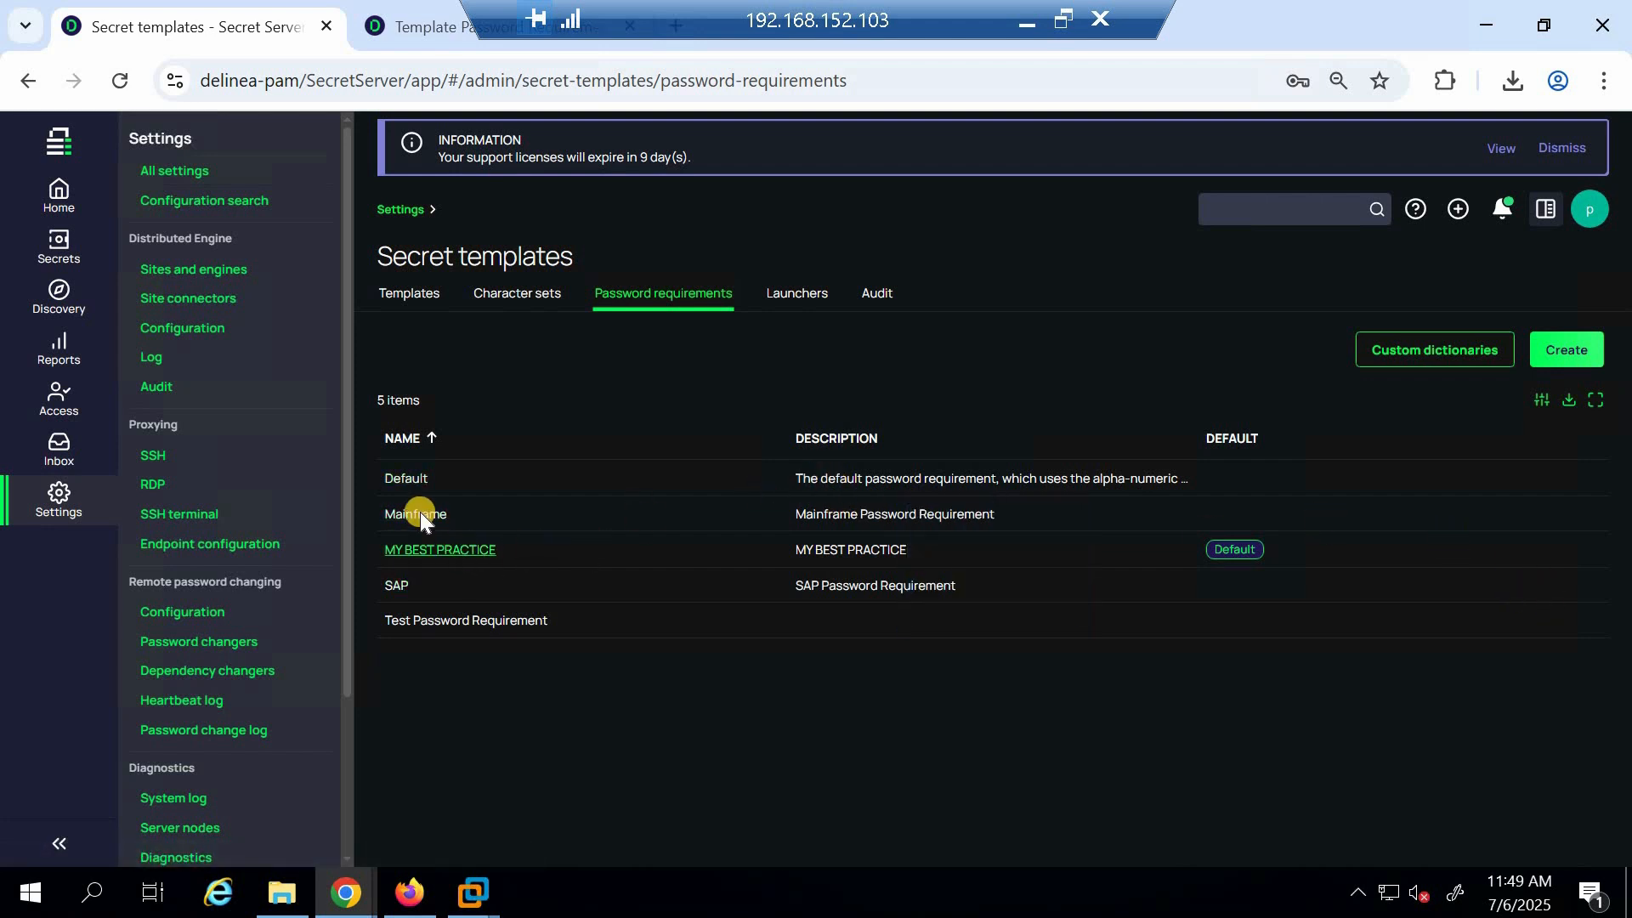
Set the Default password requirement back as the default
left_click(408, 478)
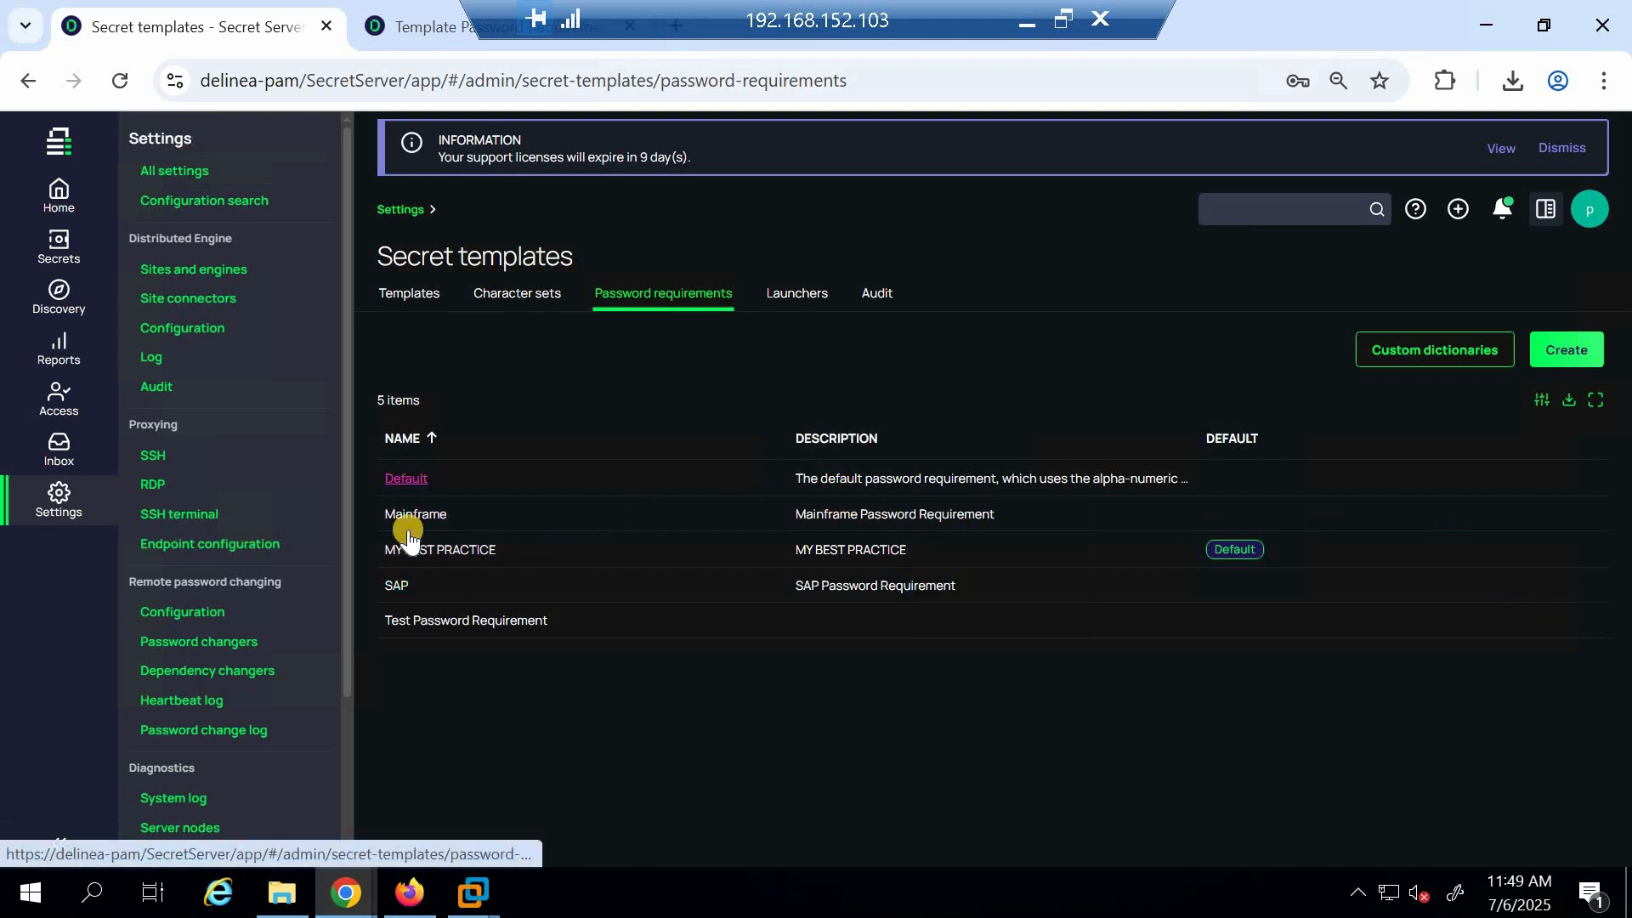
left_click(405, 477)
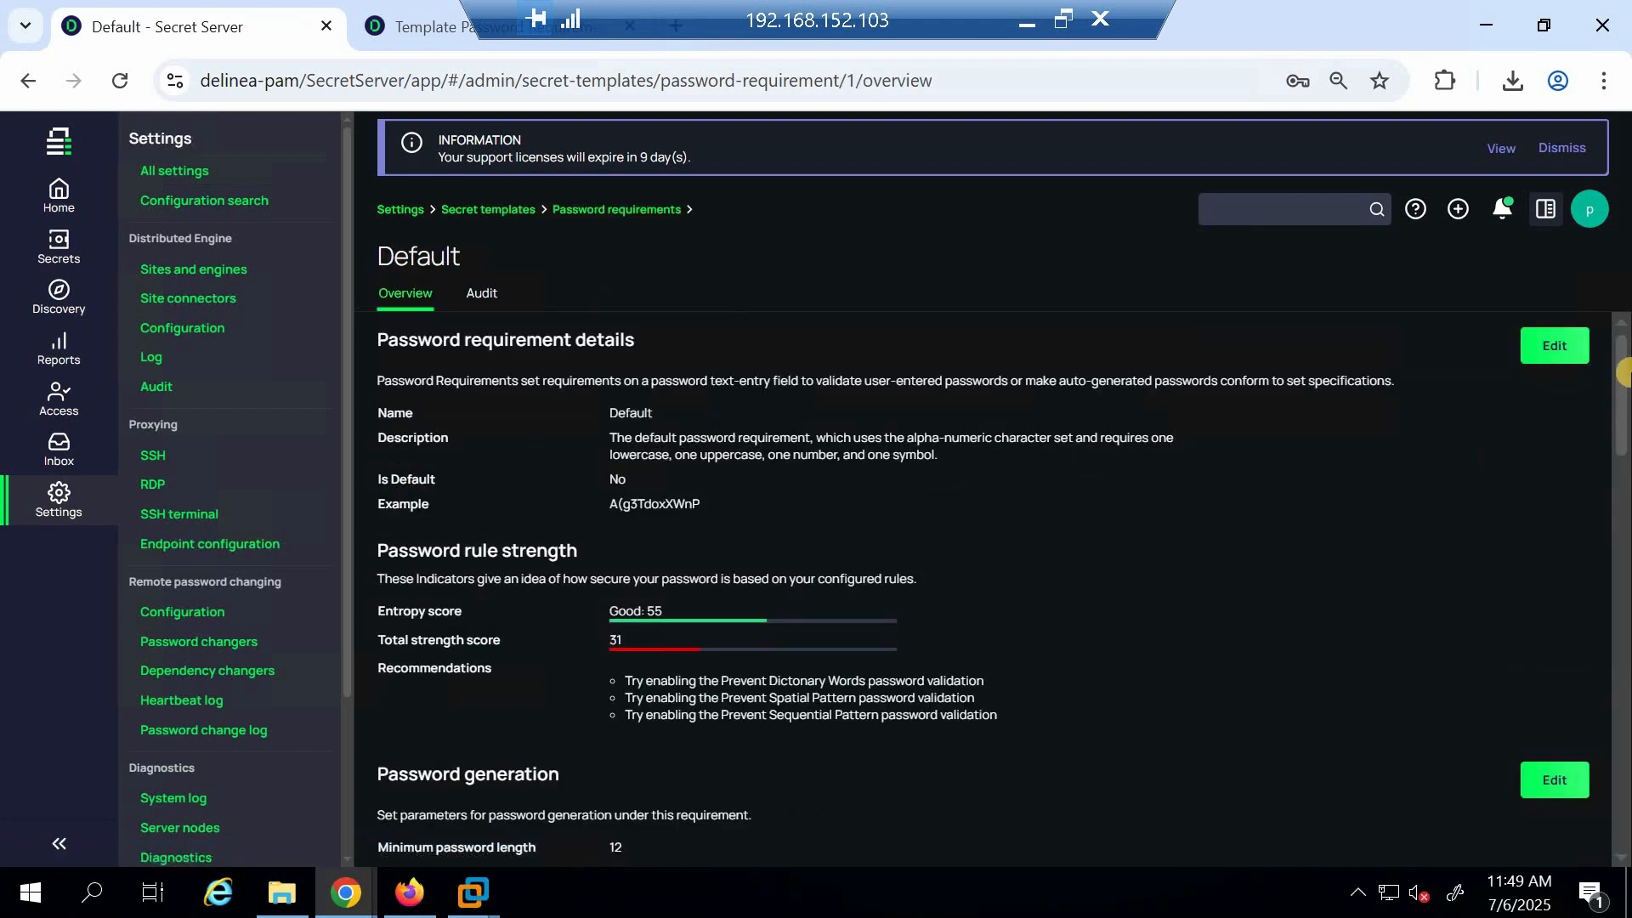
left_click(1557, 336)
left_click(616, 495)
left_click(1161, 584)
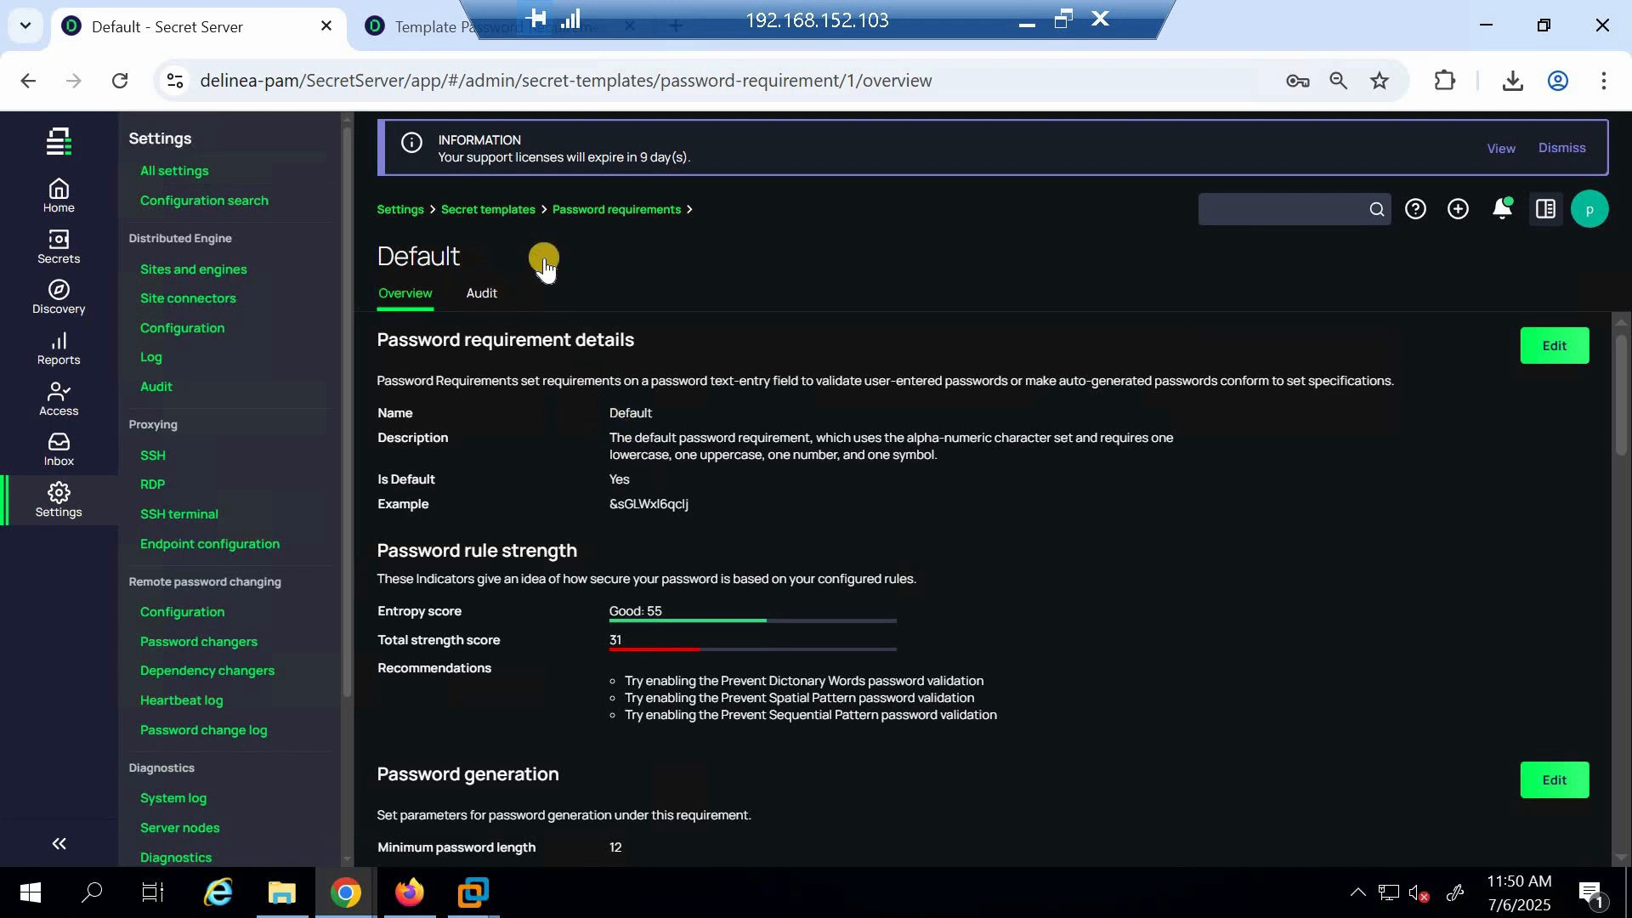
Compare the example passwords of the Default and MY BEST PRACTICE requirements
left_click_drag(611, 505, 724, 527)
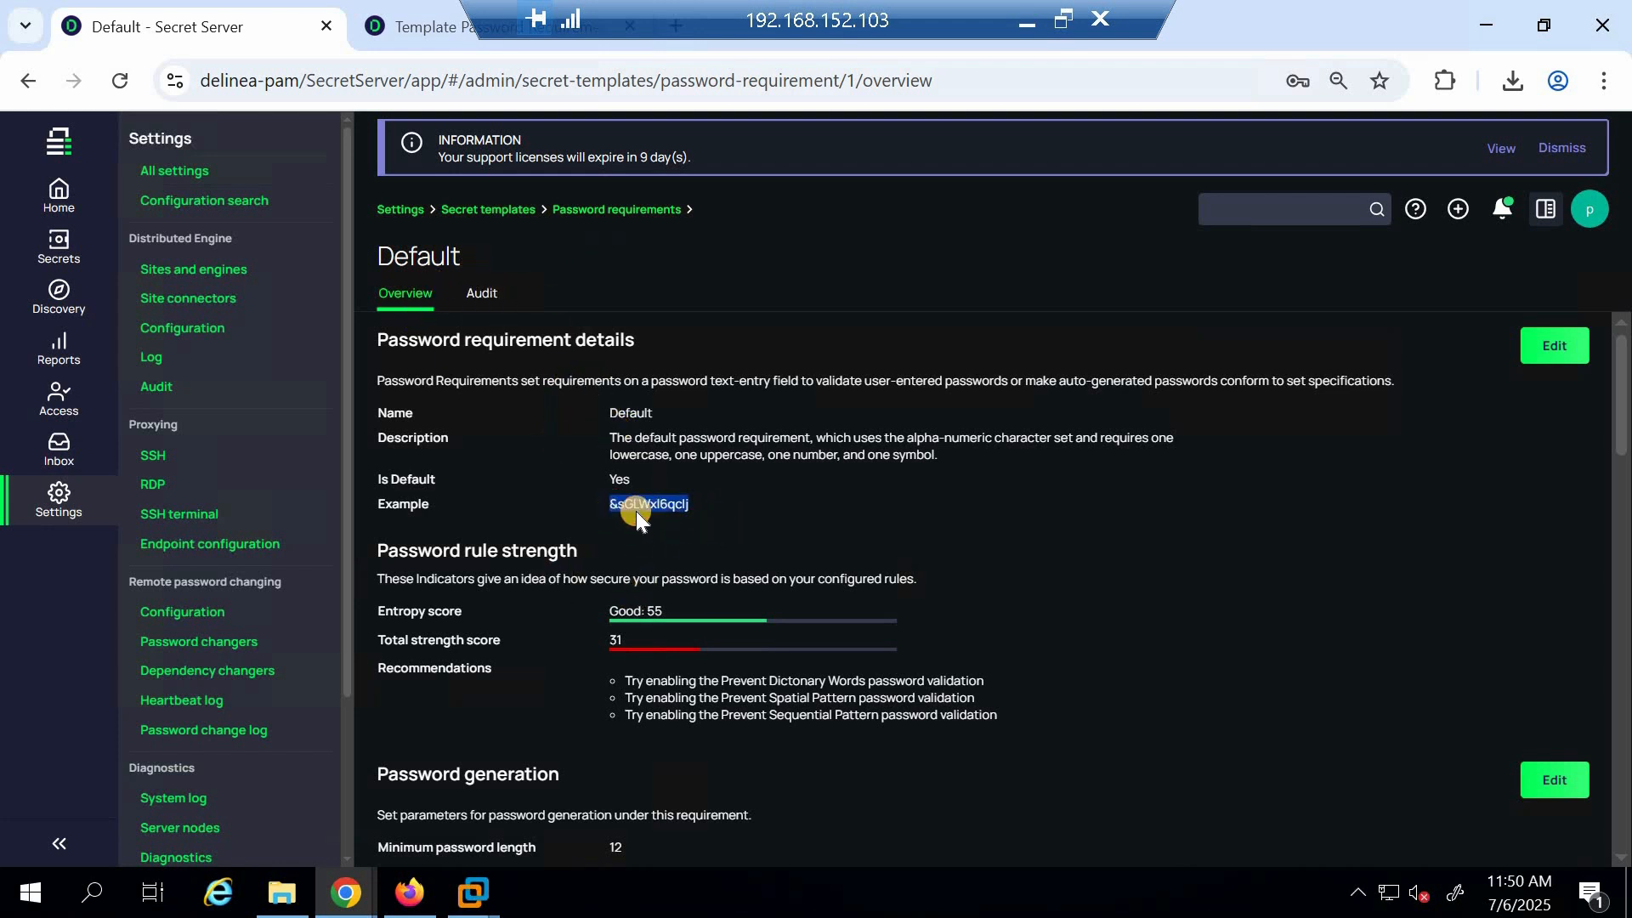
left_click(765, 503)
key("alt+Left")
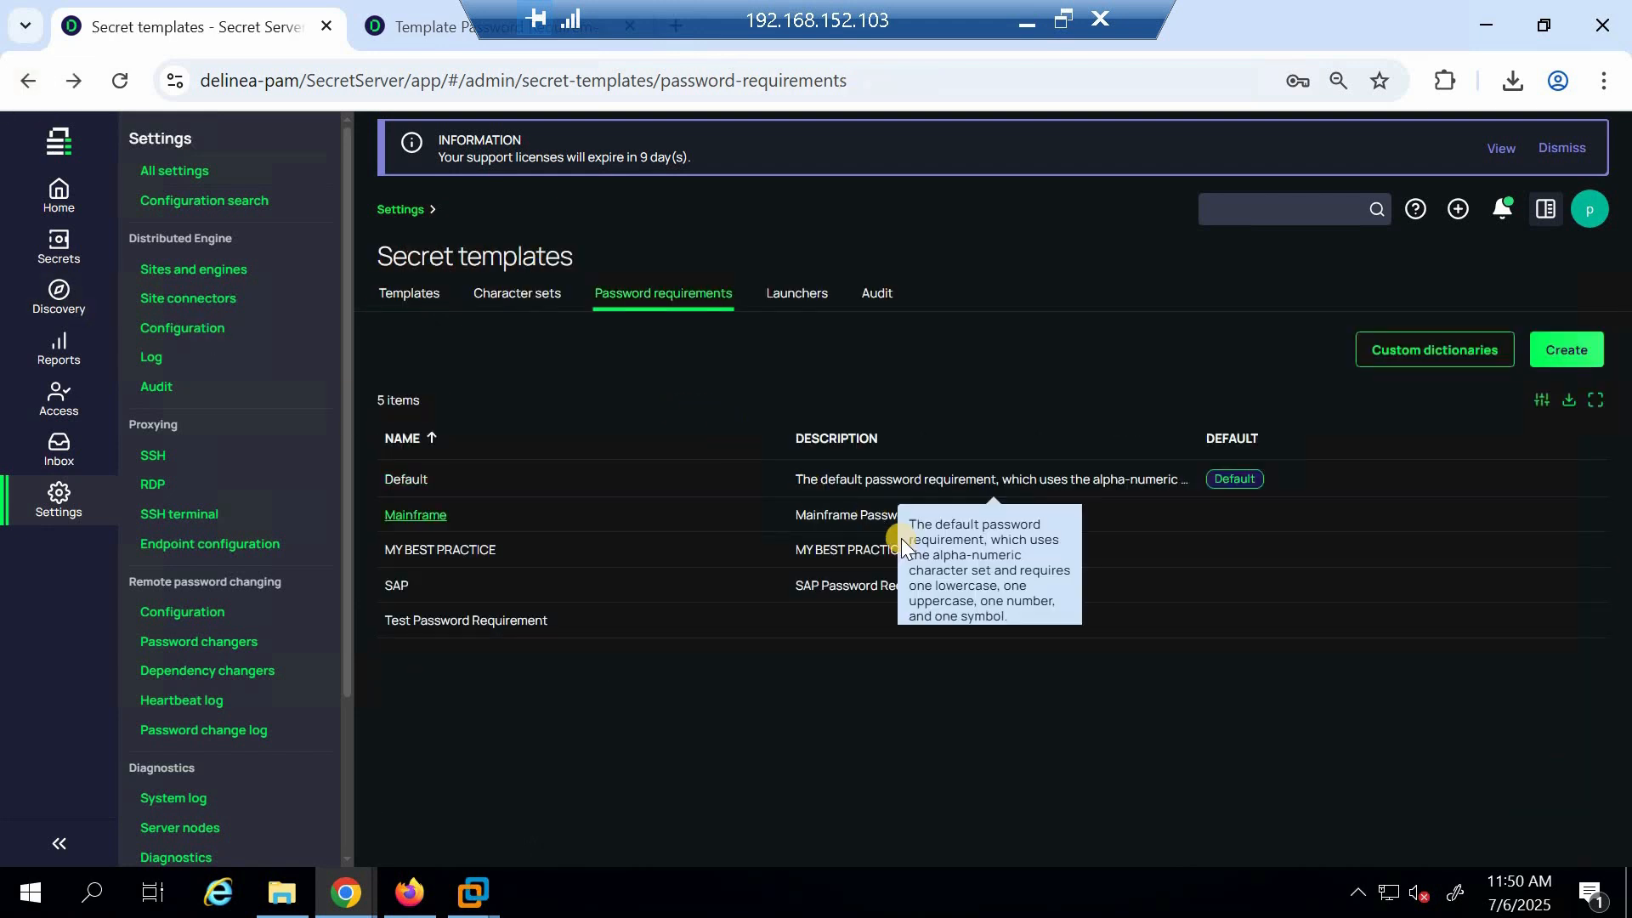
left_click(463, 551)
left_click_drag(610, 486, 738, 486)
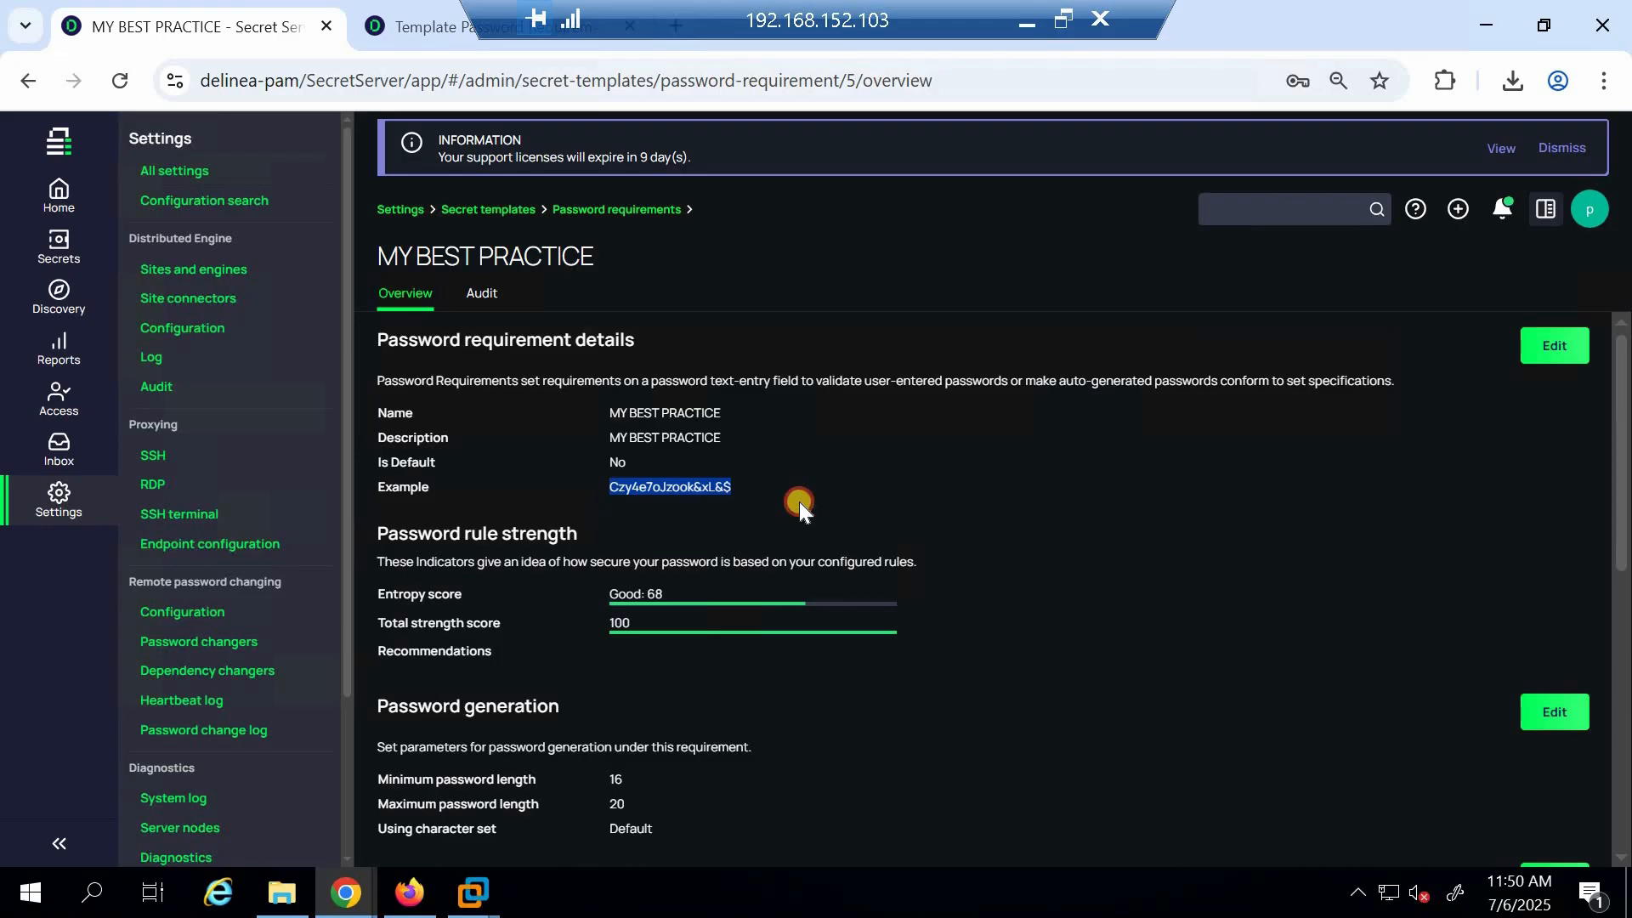
left_click(799, 501)
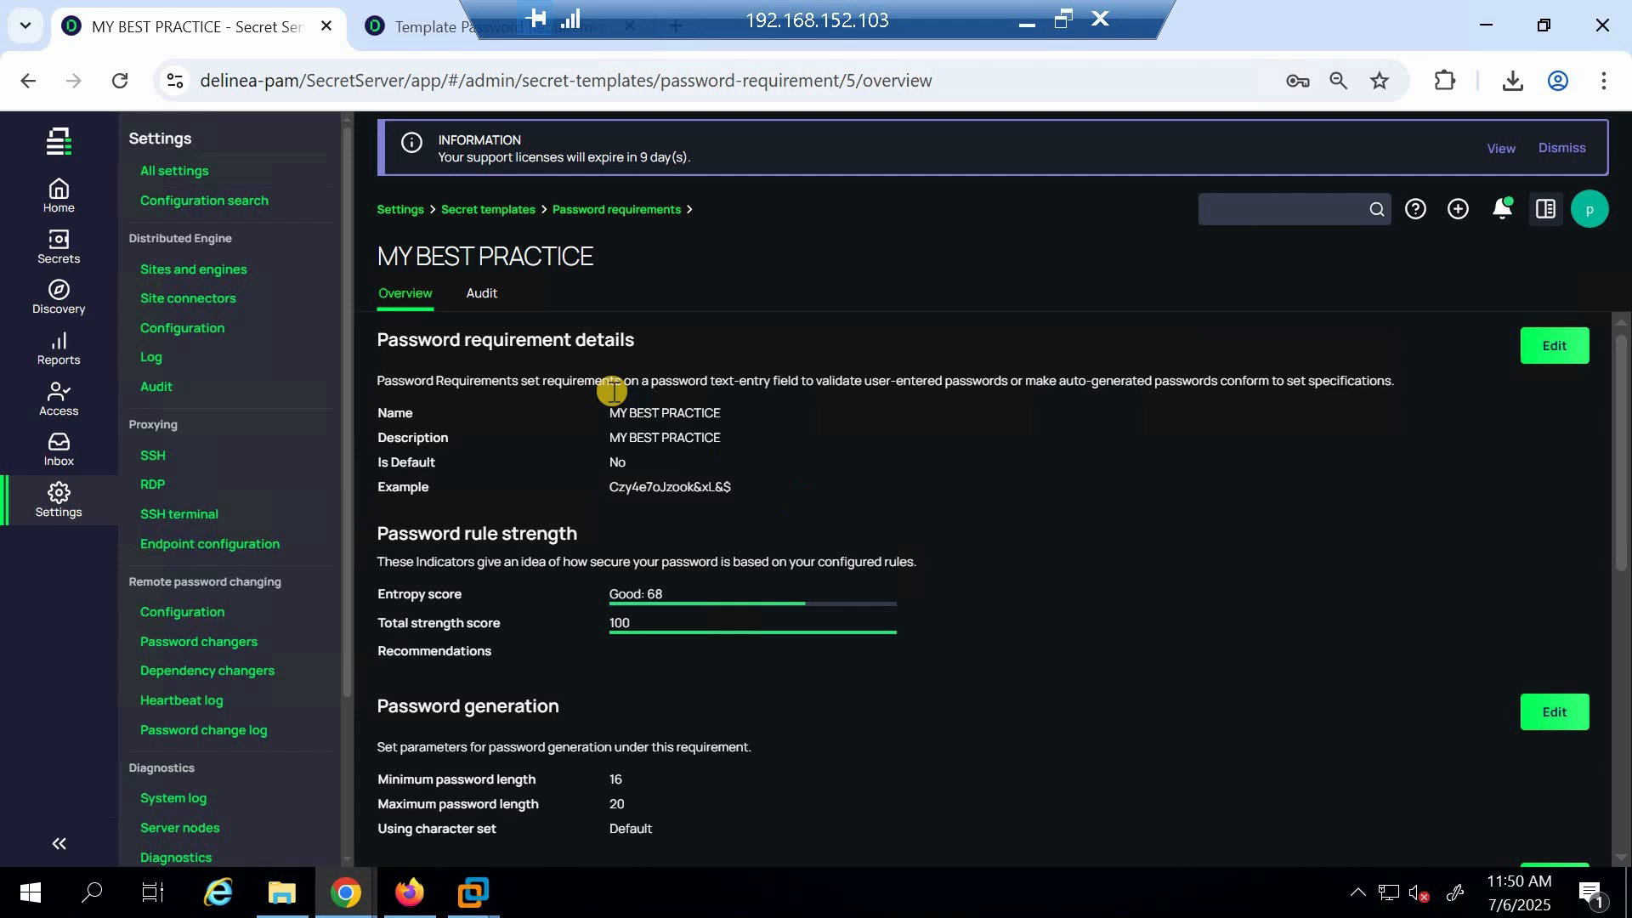